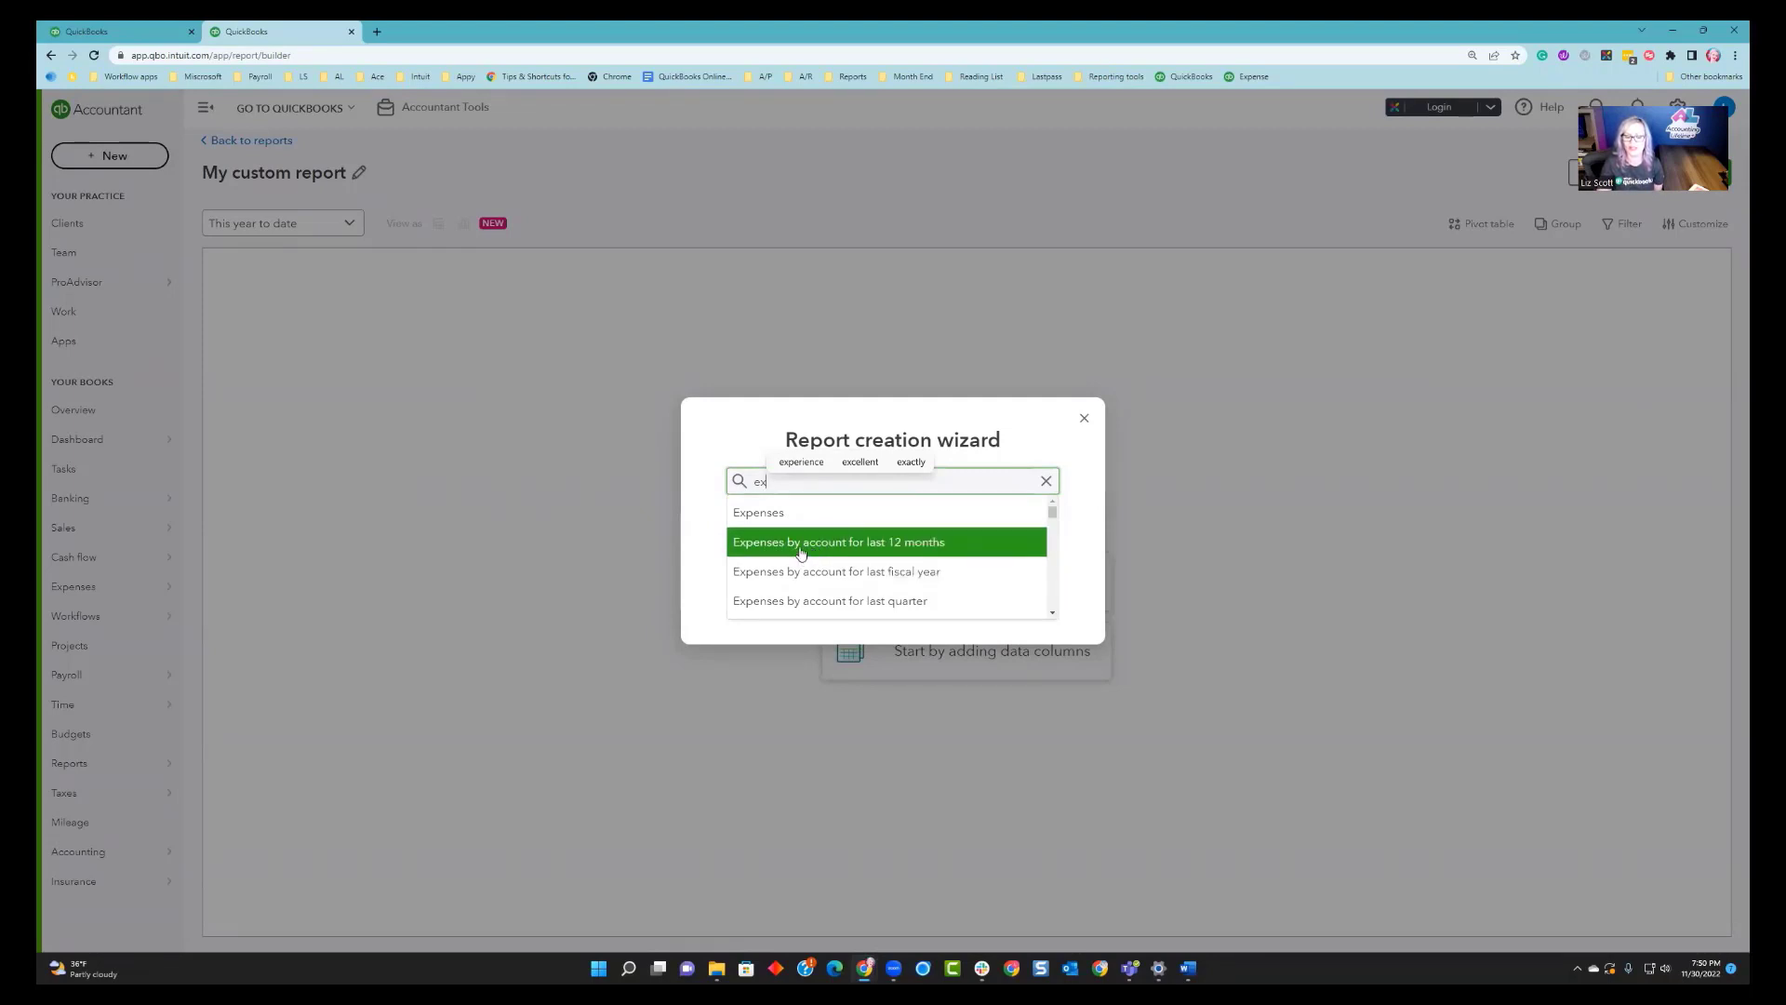
Create the report from the Expenses by account for this fiscal year template and collapse the Contract labor group.
{"action": "scroll", "coordinate": [800, 554], "scroll_direction": "down", "scroll_amount": 1}
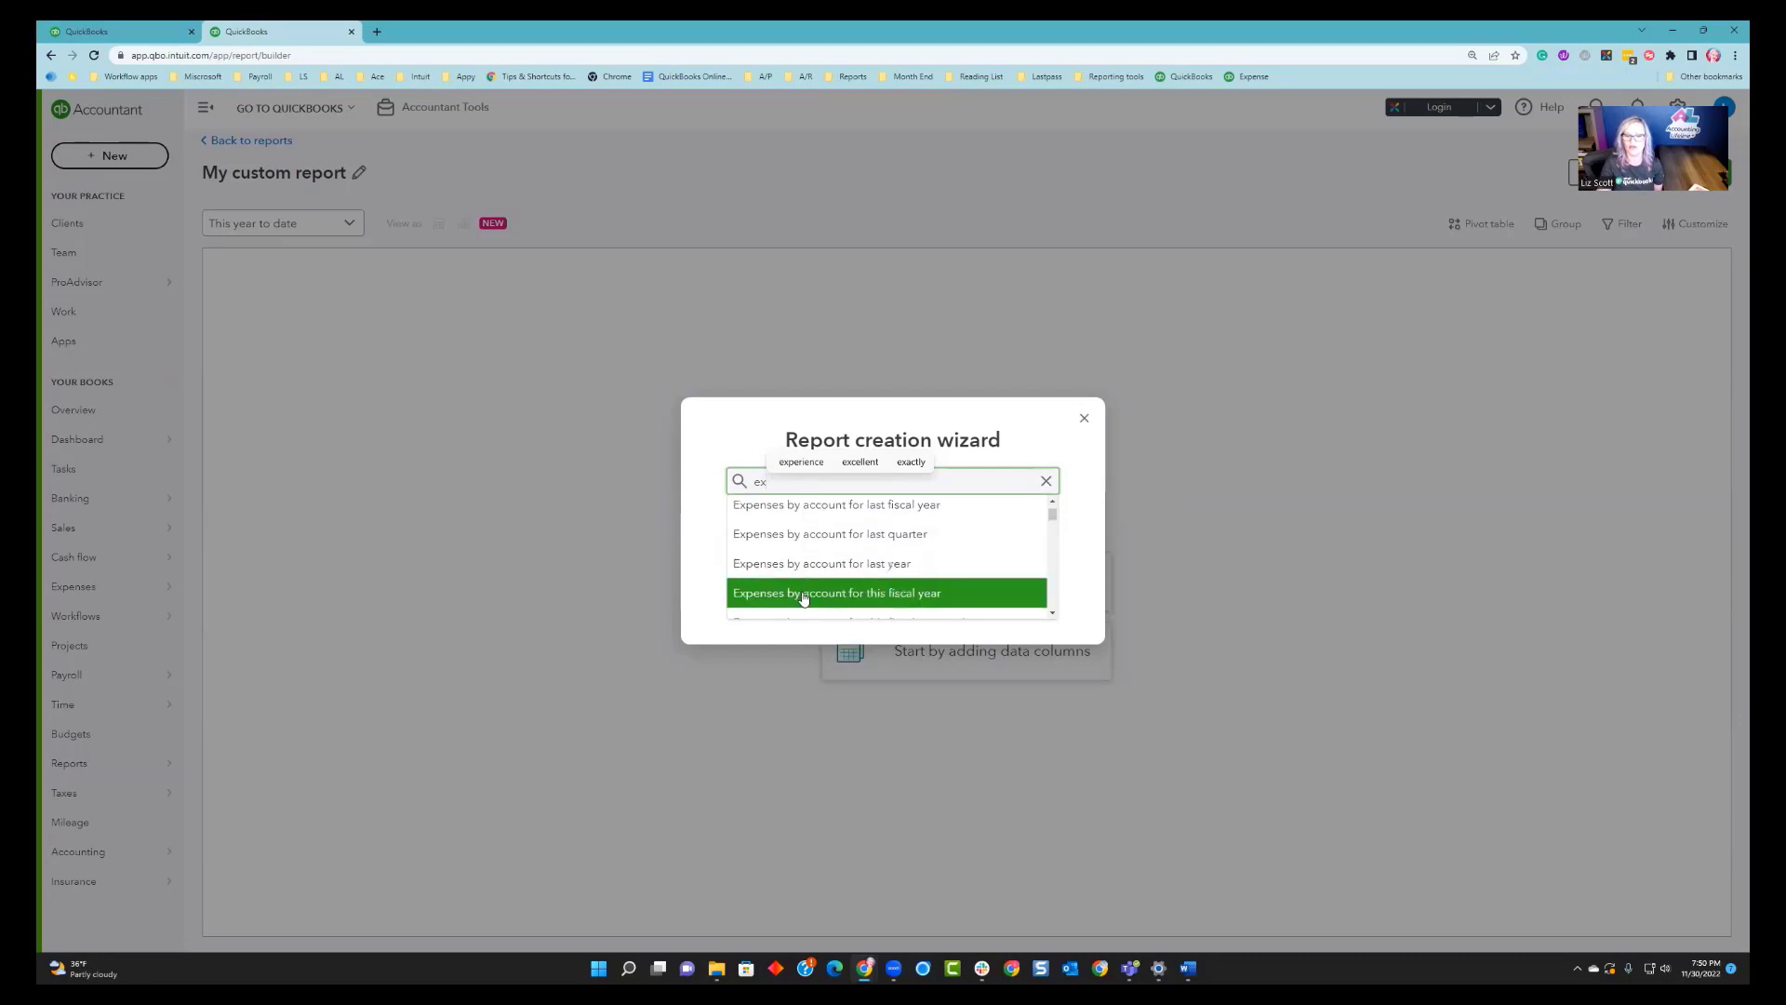
{"action": "left_click", "coordinate": [807, 597]}
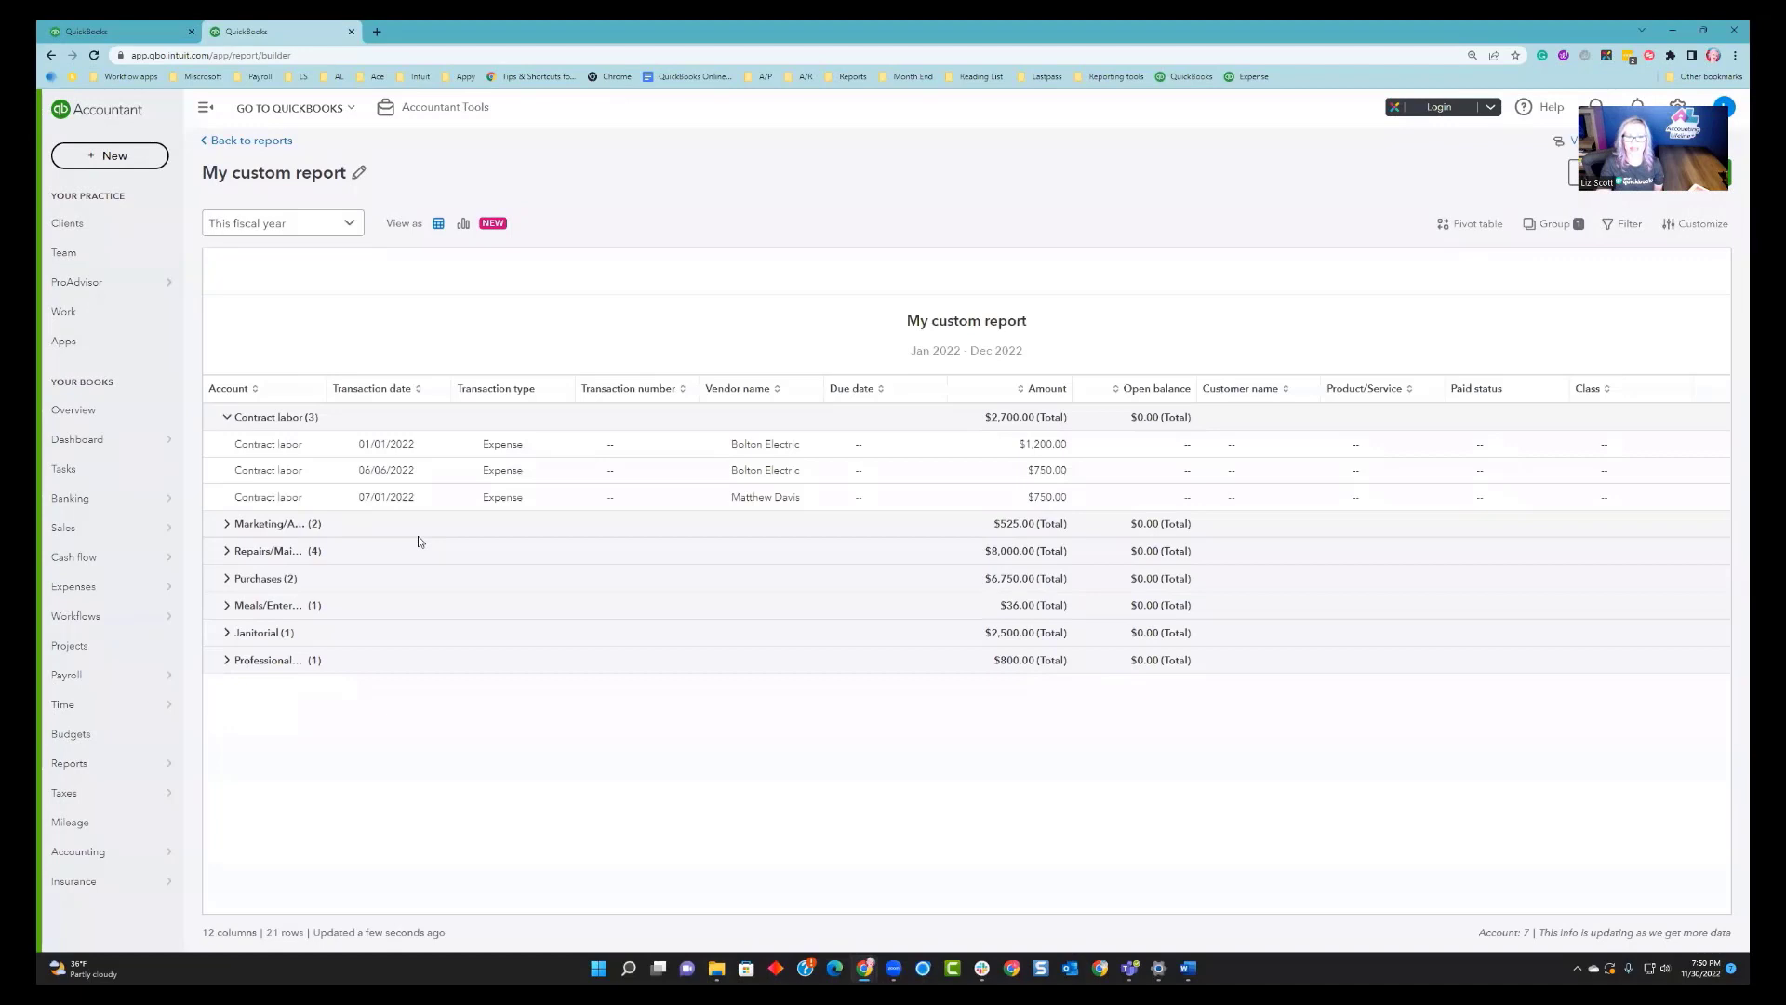
{"action": "left_click", "coordinate": [227, 417]}
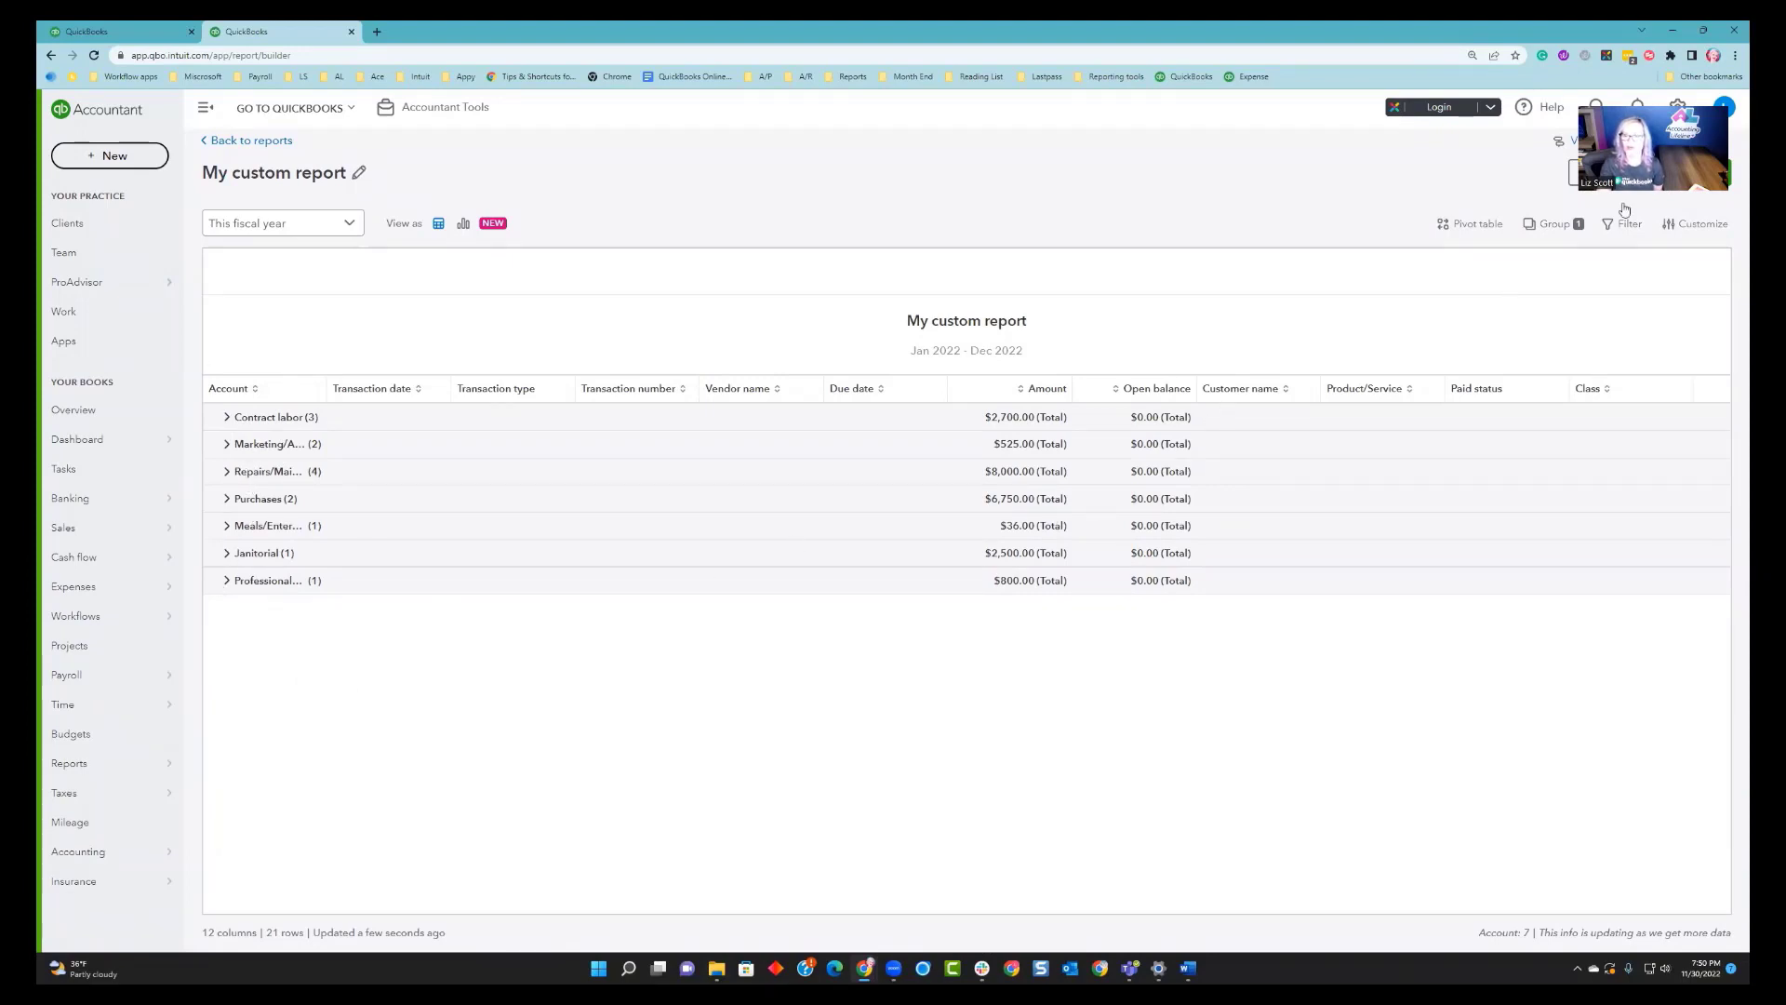
Open report customization, show all Expense columns, and remove the Due date and Transaction number columns.
{"action": "left_click_drag", "start_coordinate": [1654, 100], "coordinate": [1171, 142]}
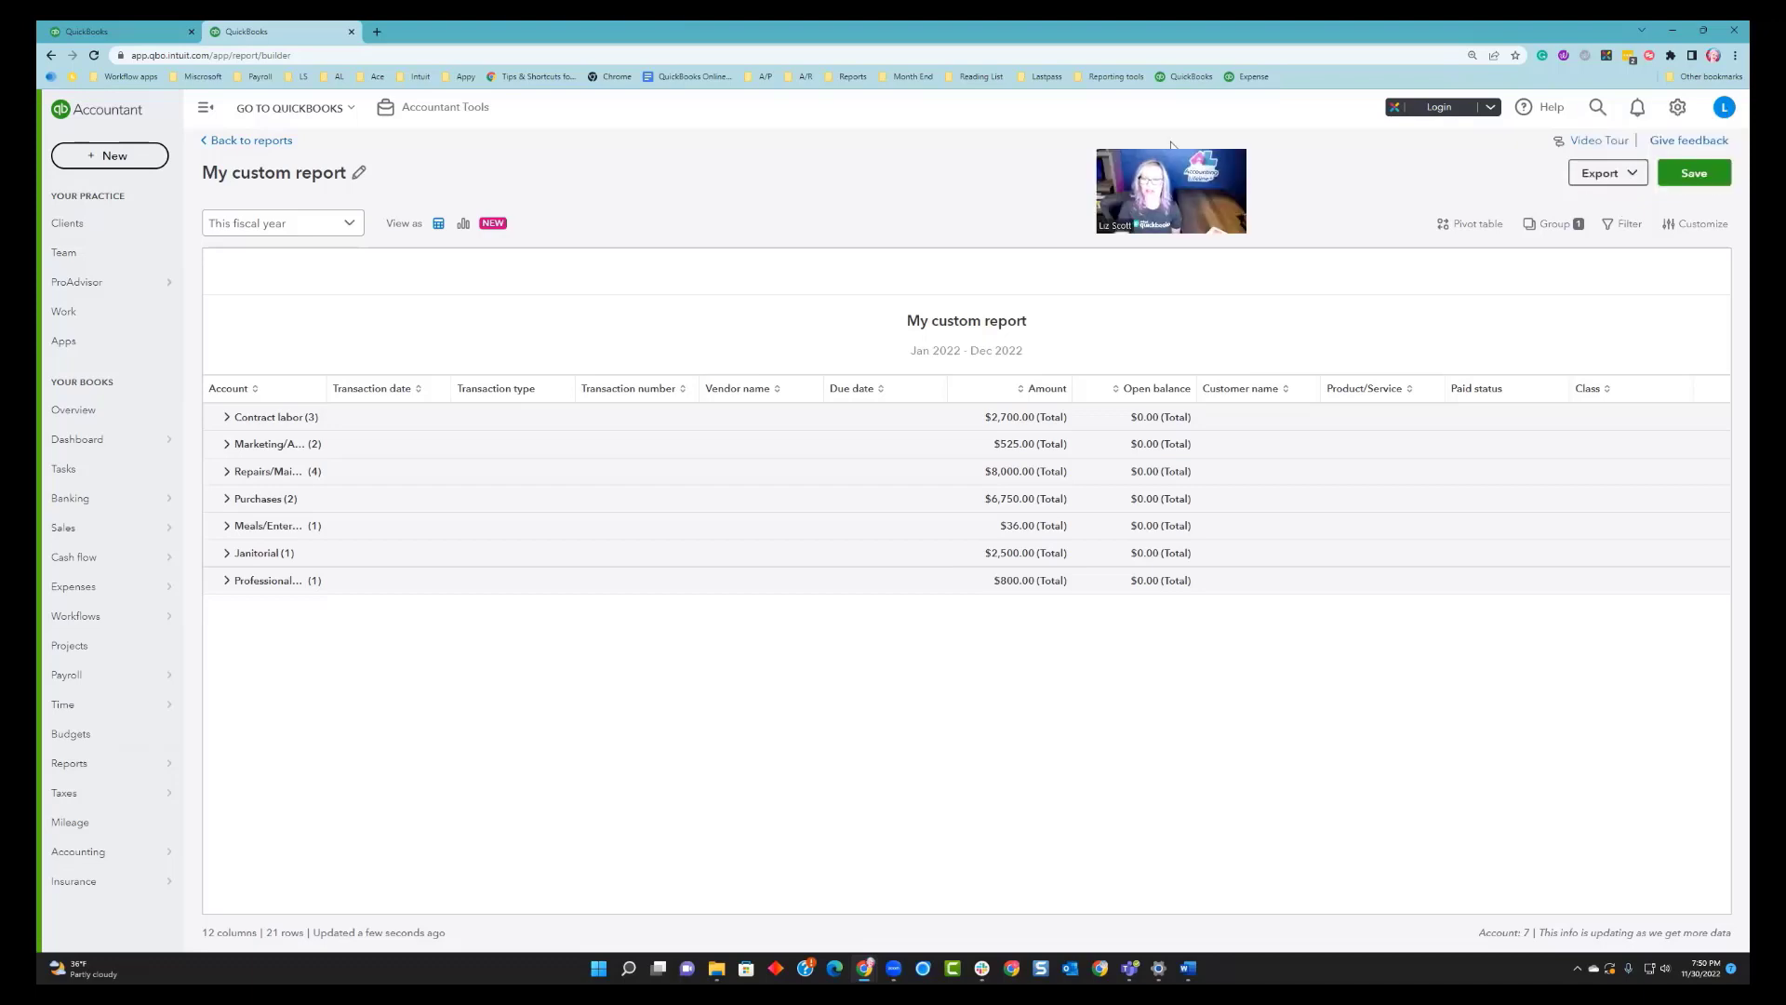
{"action": "left_click", "coordinate": [1667, 229]}
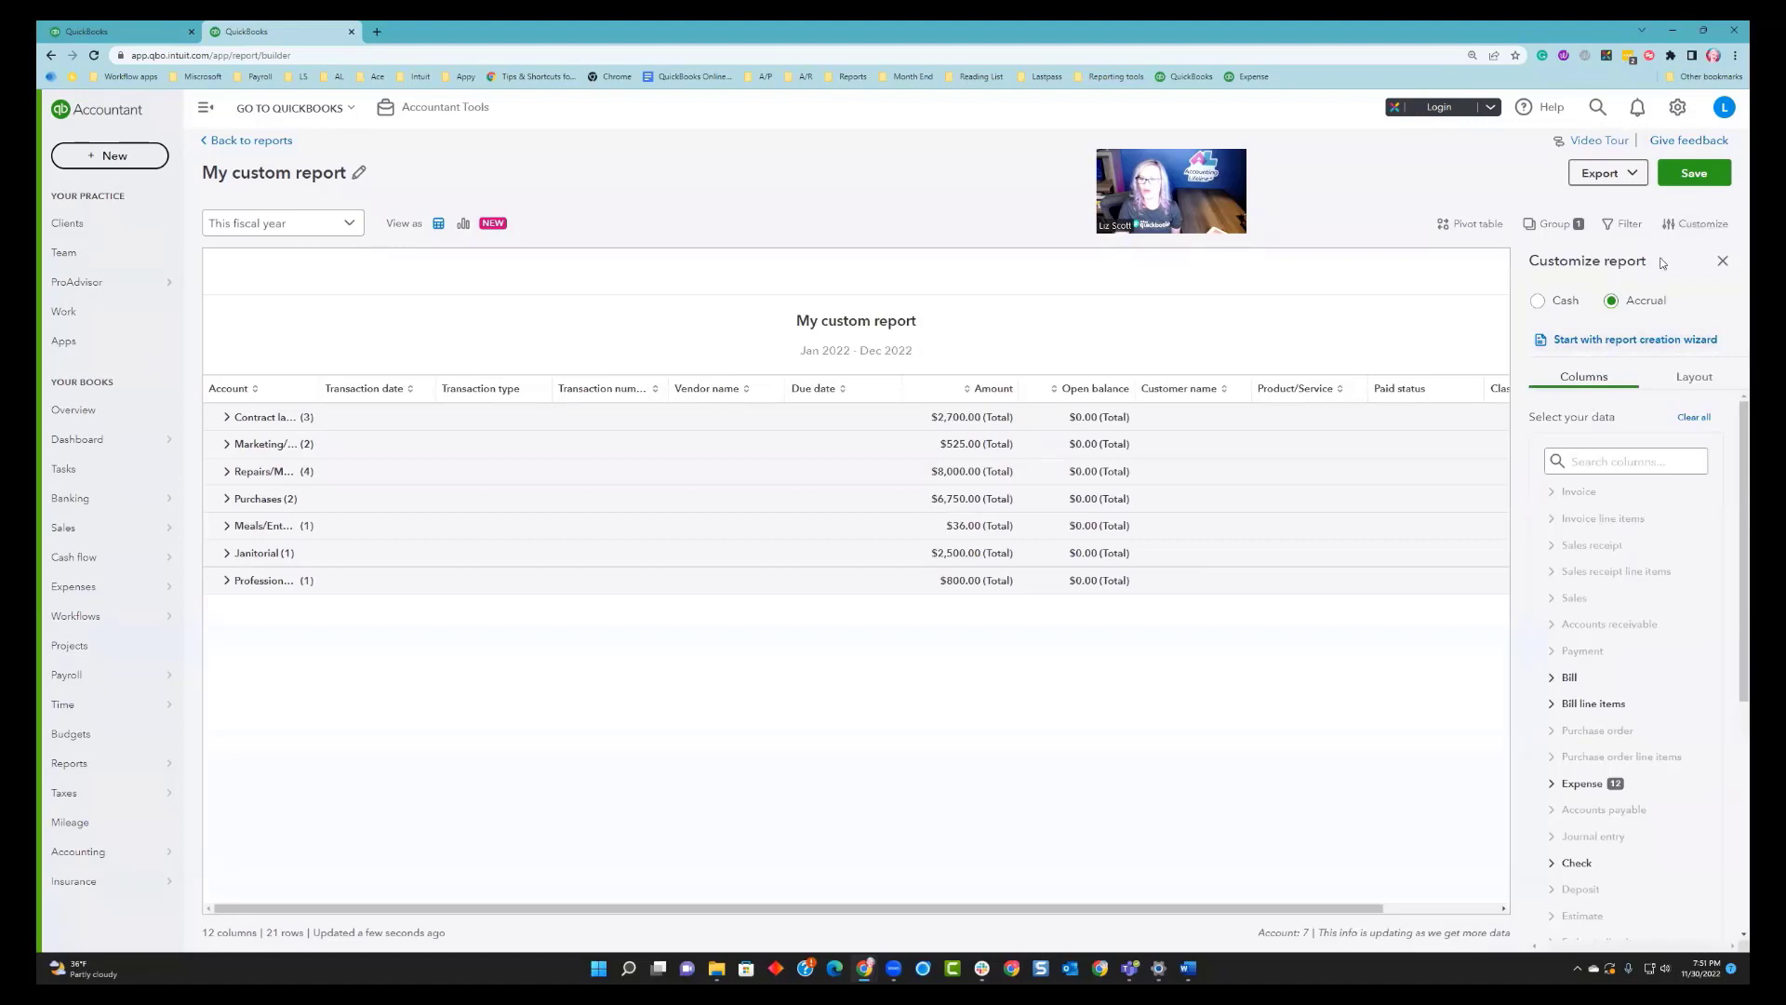
{"action": "scroll", "coordinate": [1551, 651], "scroll_direction": "down", "scroll_amount": 2}
{"action": "left_click", "coordinate": [1552, 652]}
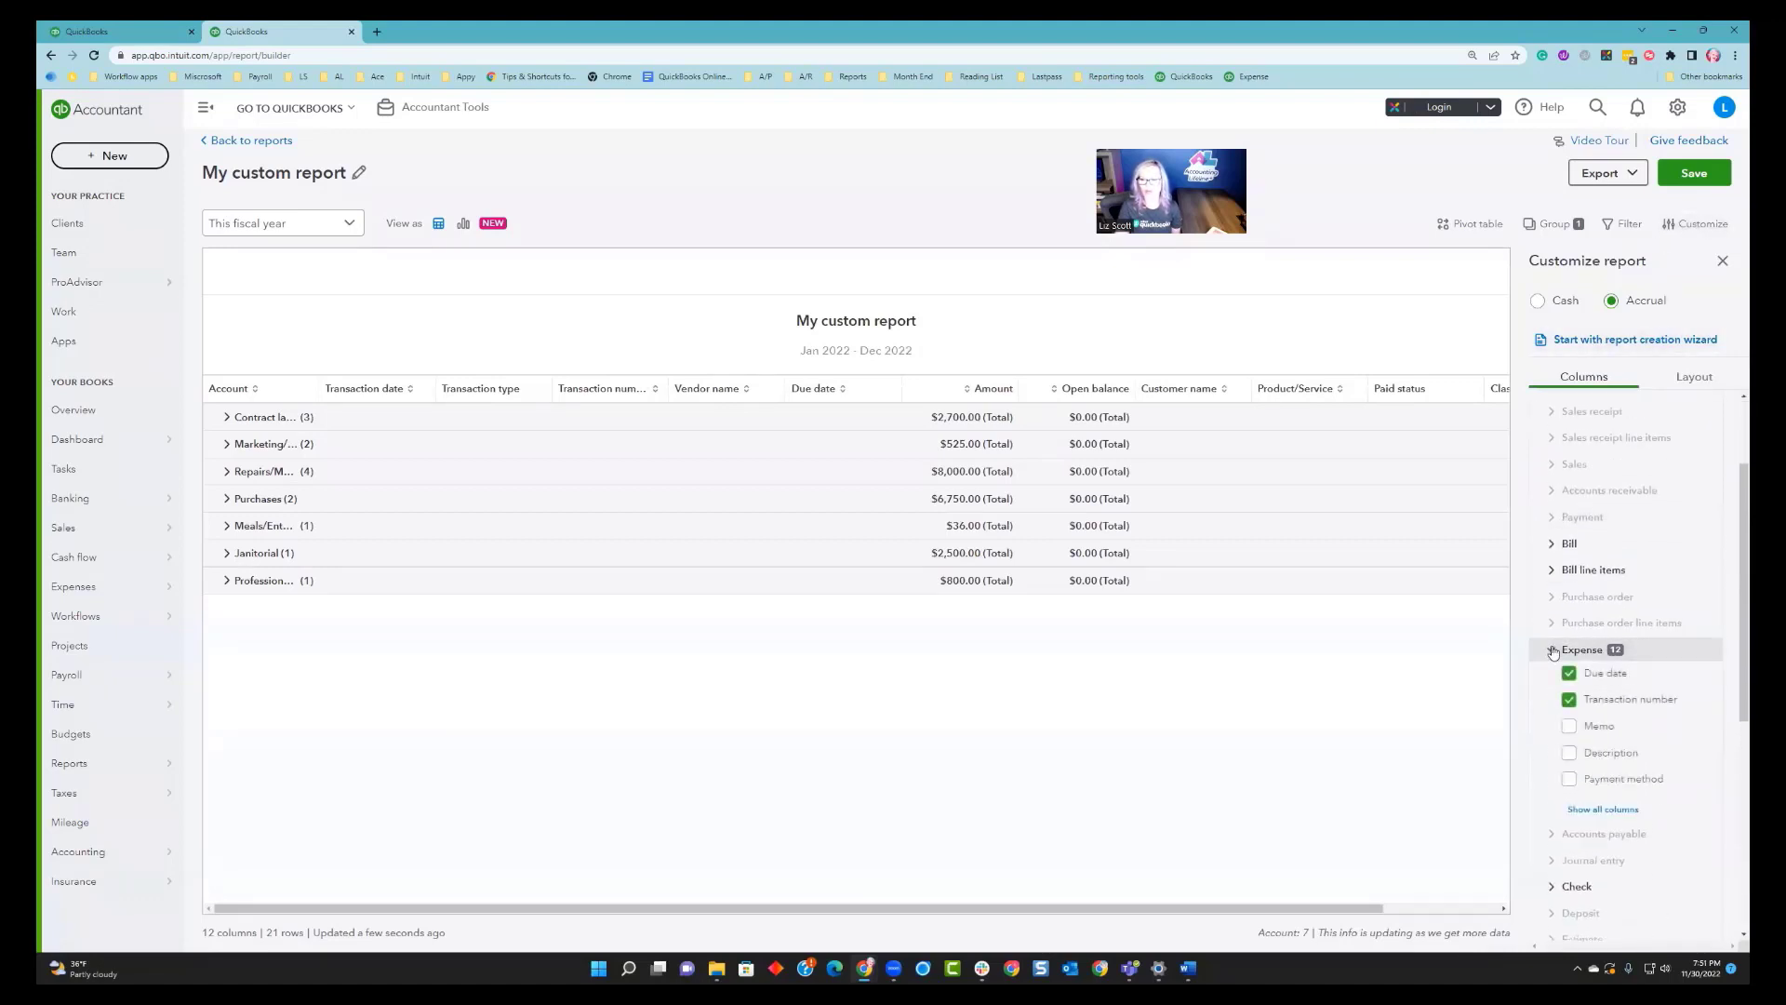
{"action": "left_click", "coordinate": [1591, 809]}
{"action": "scroll", "coordinate": [1647, 784], "scroll_direction": "down", "scroll_amount": 1}
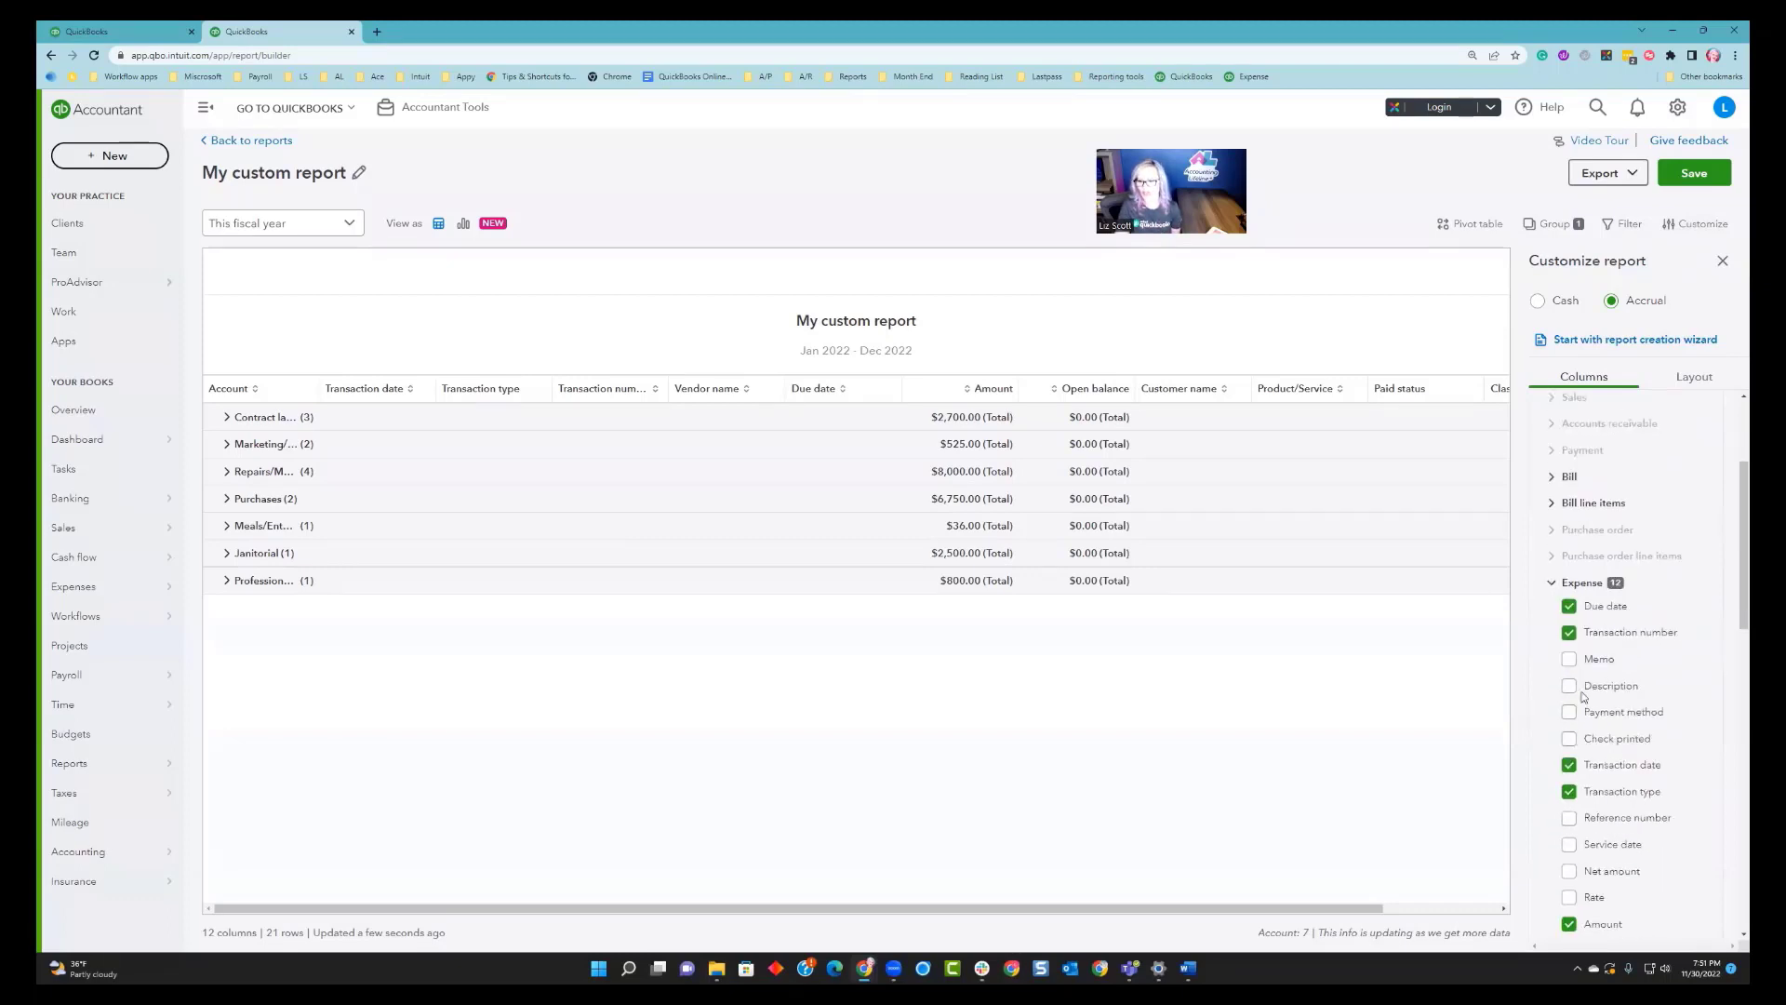
{"action": "left_click", "coordinate": [1569, 605]}
{"action": "left_click", "coordinate": [1569, 633]}
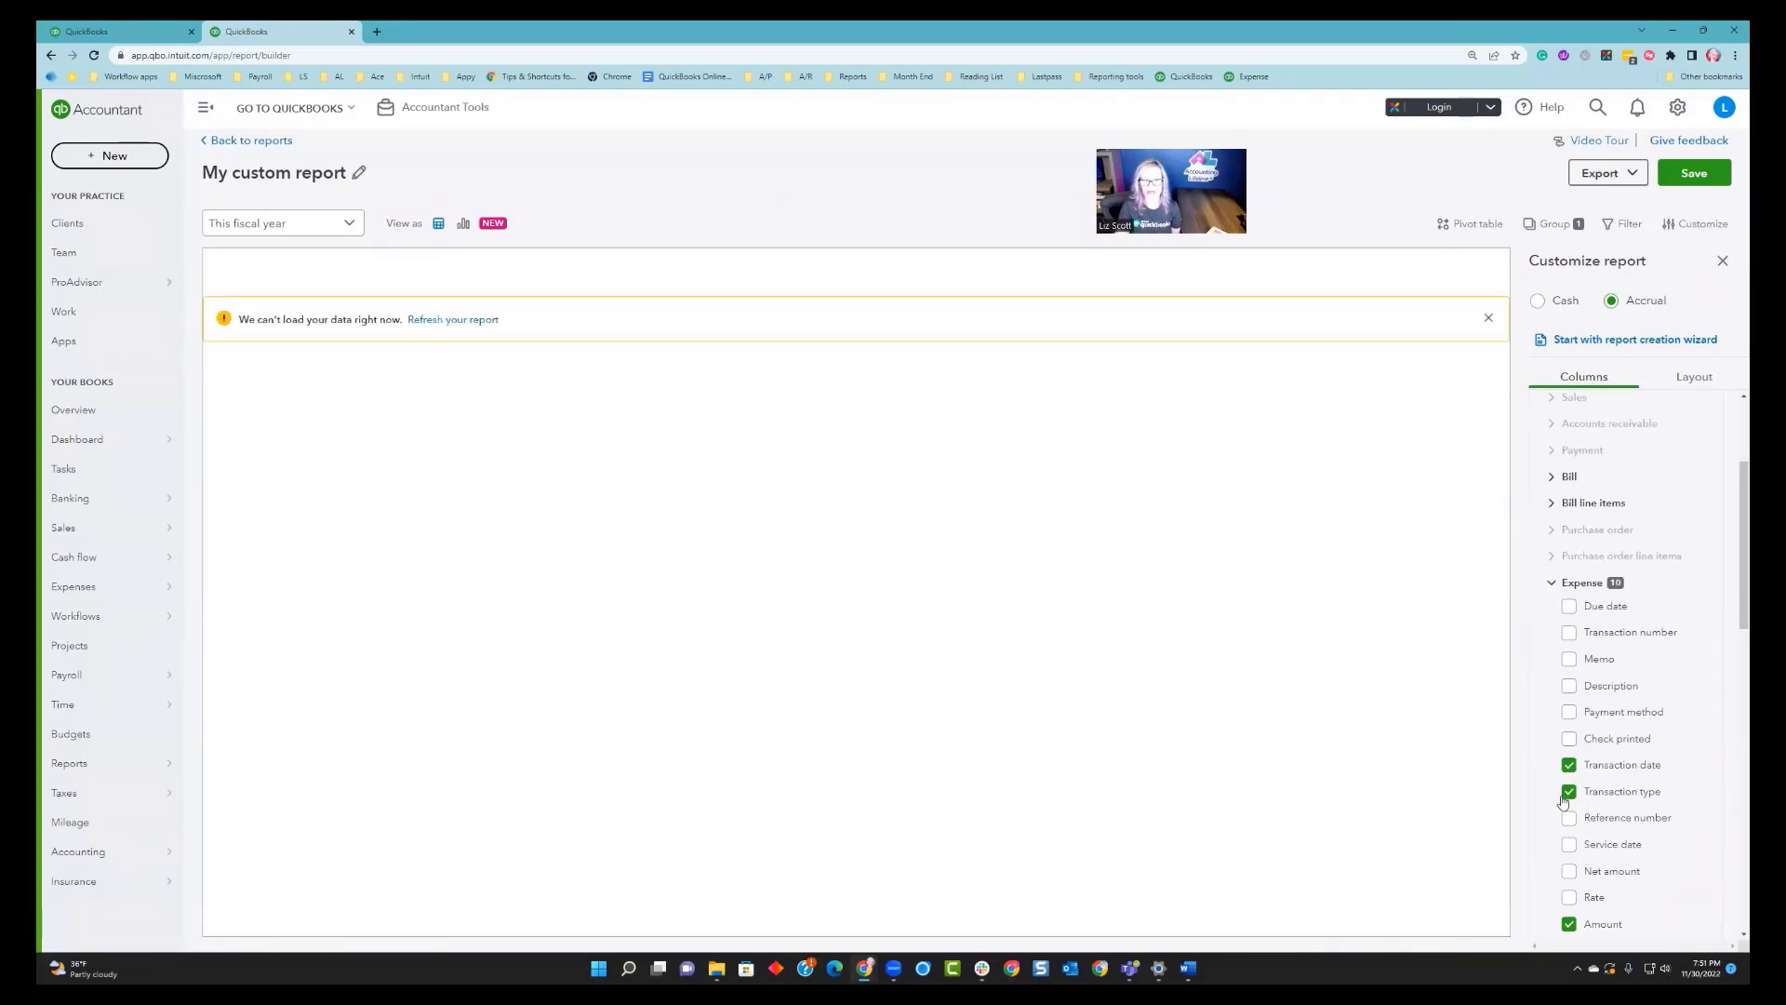
Remove the Customer name, Product/Service, Class, Open balance and Paid status columns from the report.
{"action": "scroll", "coordinate": [1571, 800], "scroll_direction": "down", "scroll_amount": 3}
{"action": "scroll", "coordinate": [1575, 816], "scroll_direction": "down", "scroll_amount": 3}
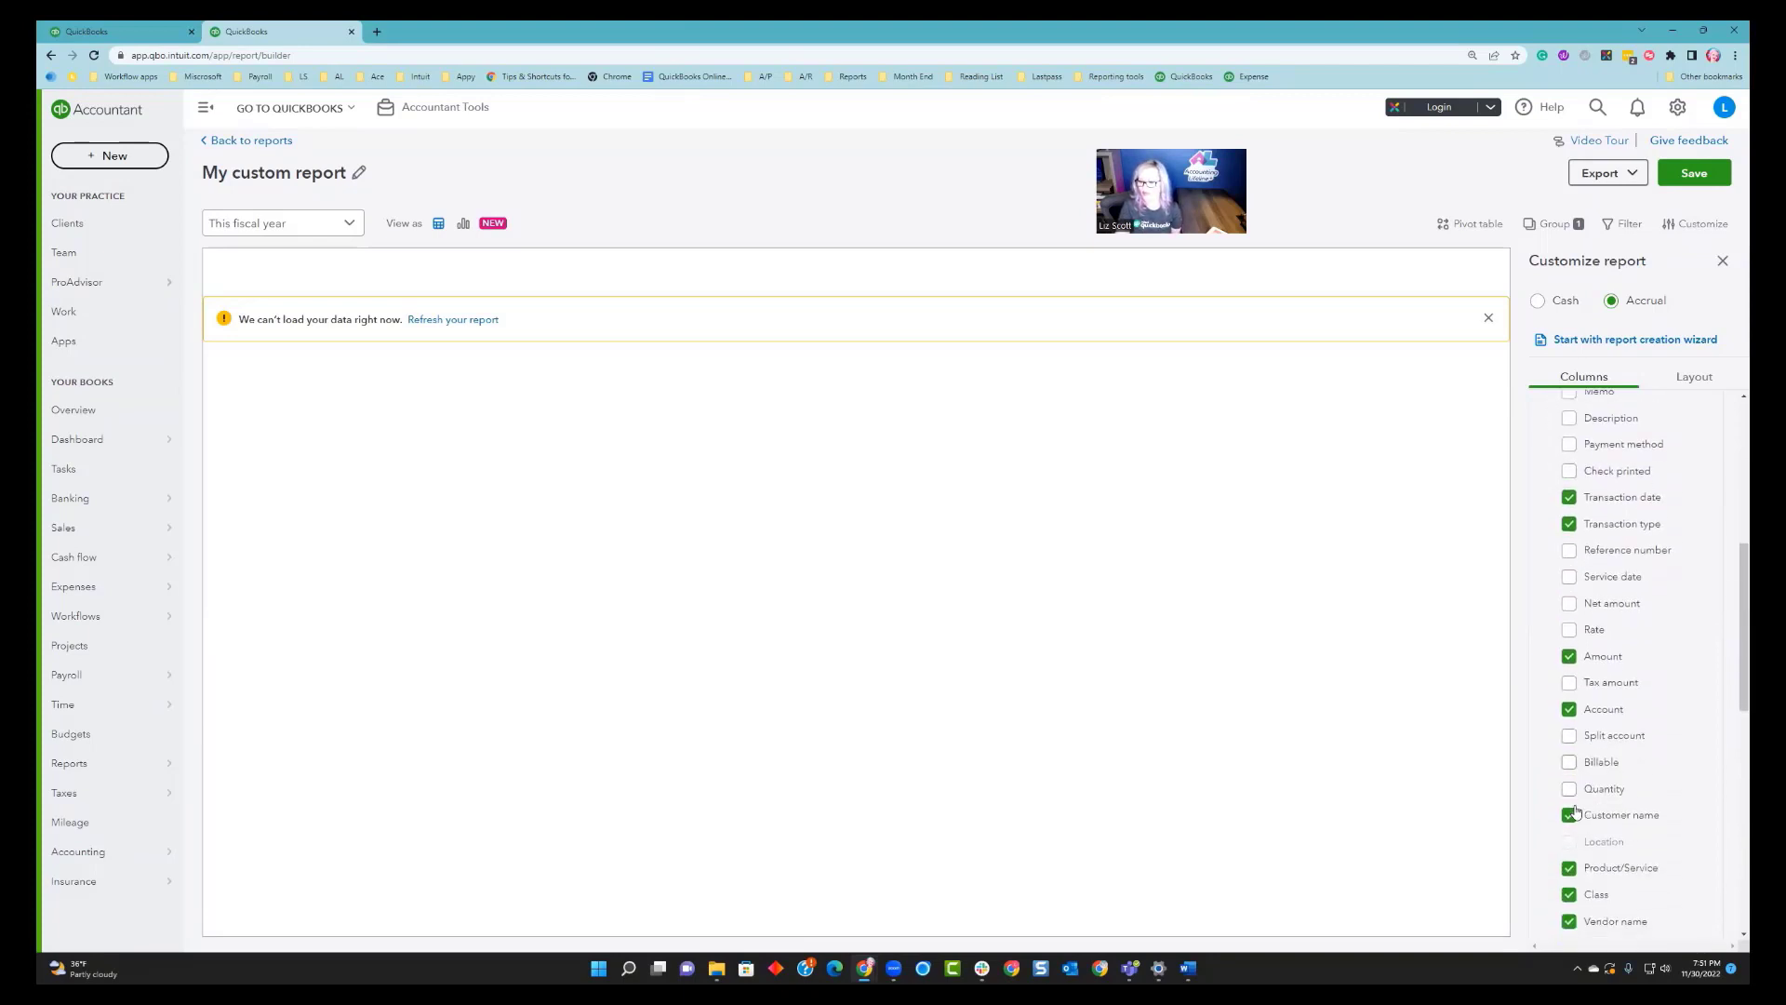
{"action": "left_click", "coordinate": [1569, 748]}
{"action": "left_click", "coordinate": [1569, 801]}
{"action": "left_click", "coordinate": [1569, 827]}
{"action": "scroll", "coordinate": [1572, 828], "scroll_direction": "down", "scroll_amount": 3}
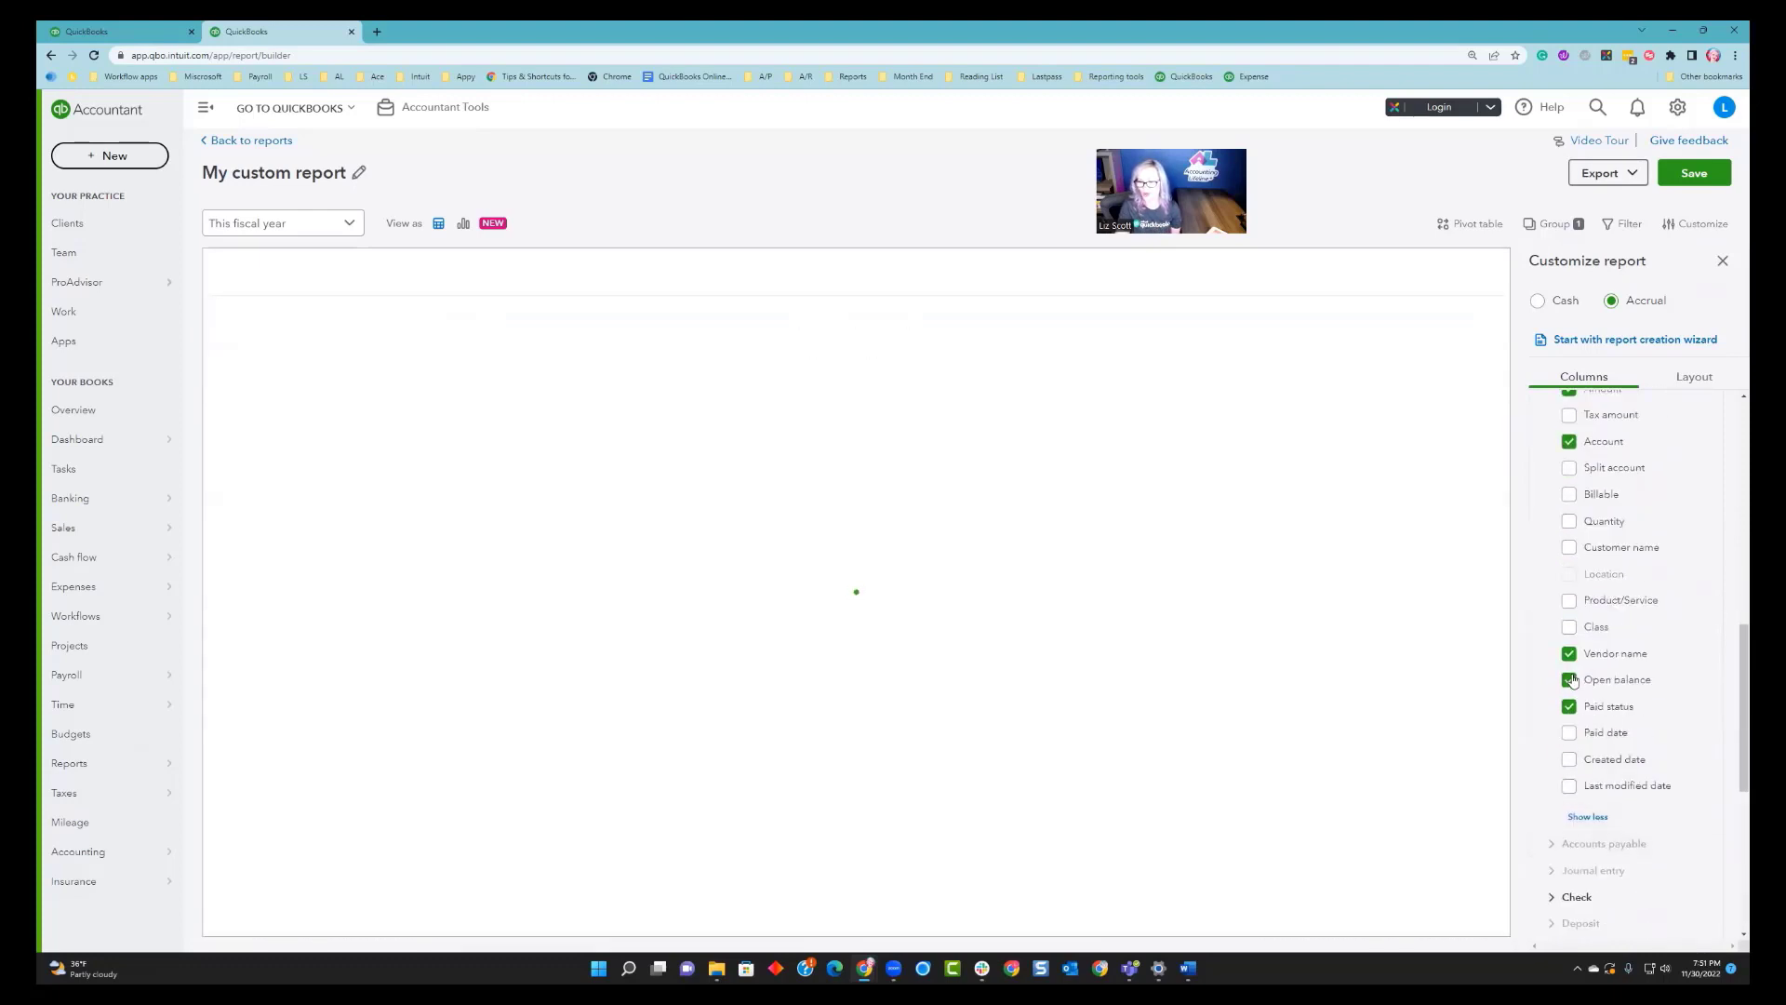
{"action": "left_click", "coordinate": [1569, 682]}
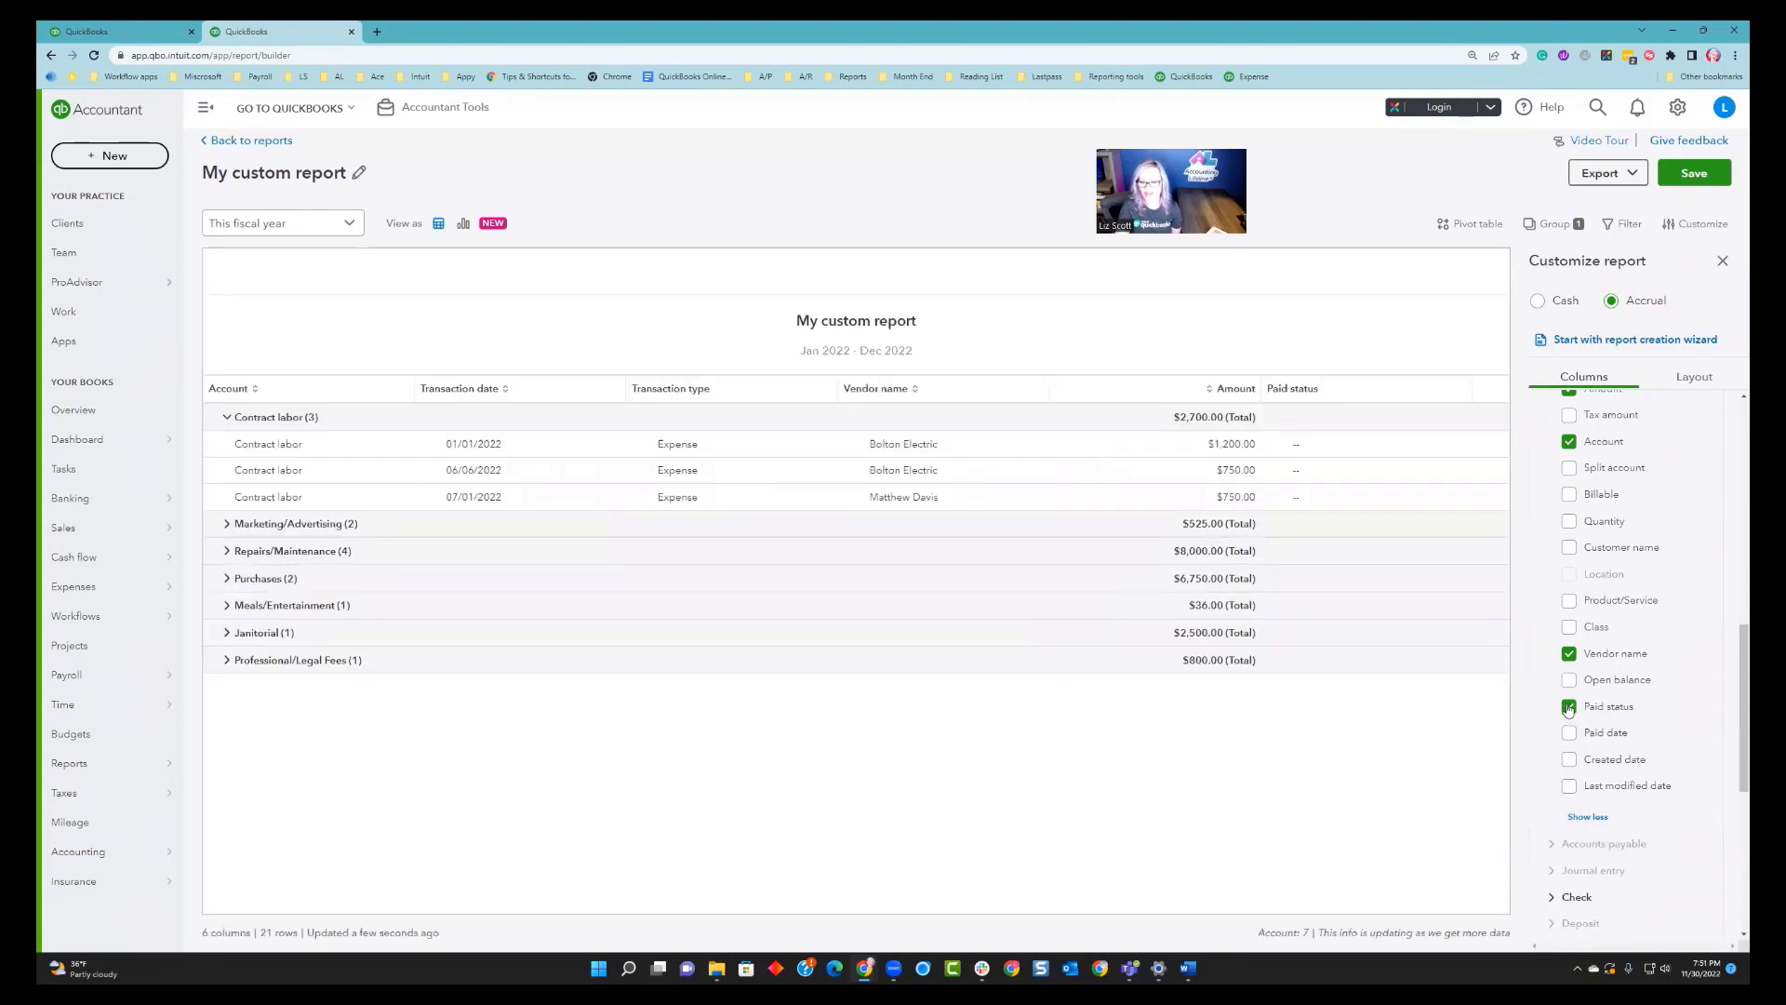
{"action": "left_click", "coordinate": [1570, 707]}
Add the Vendor fields Track 1099 and 1099 printed as report columns and close the customization panel.
{"action": "scroll", "coordinate": [1677, 754], "scroll_direction": "up", "scroll_amount": 1}
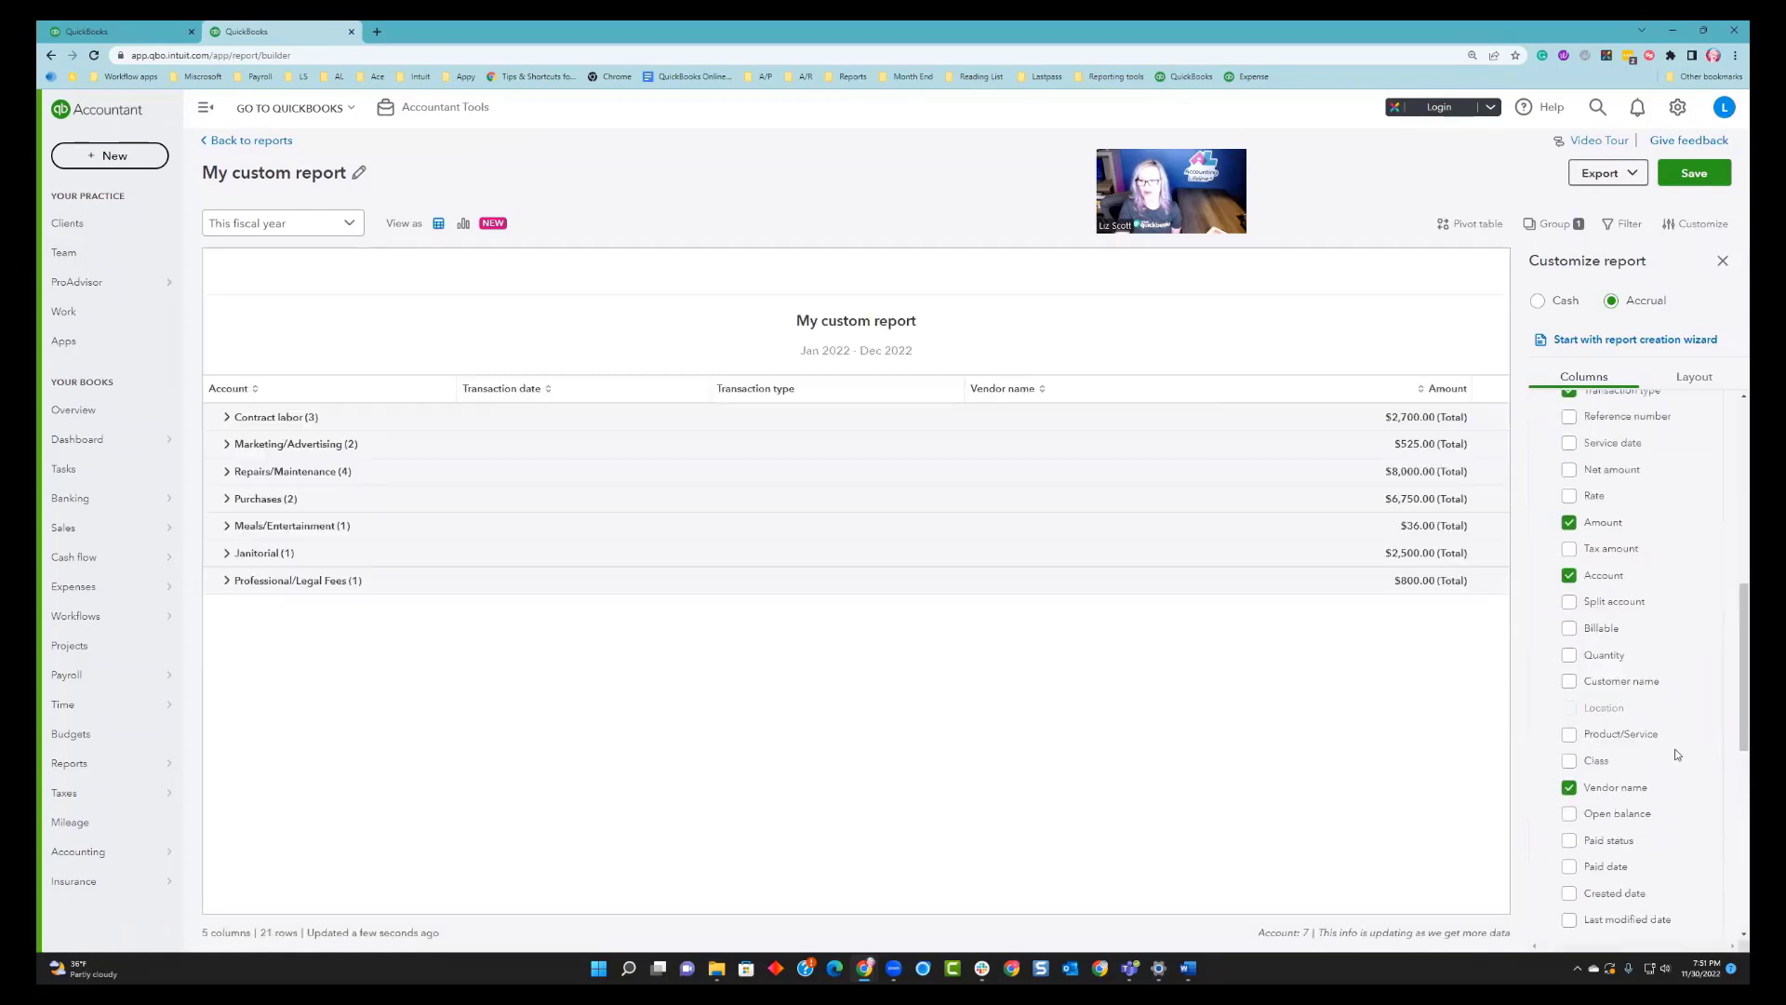
{"action": "scroll", "coordinate": [1677, 754], "scroll_direction": "up", "scroll_amount": 6}
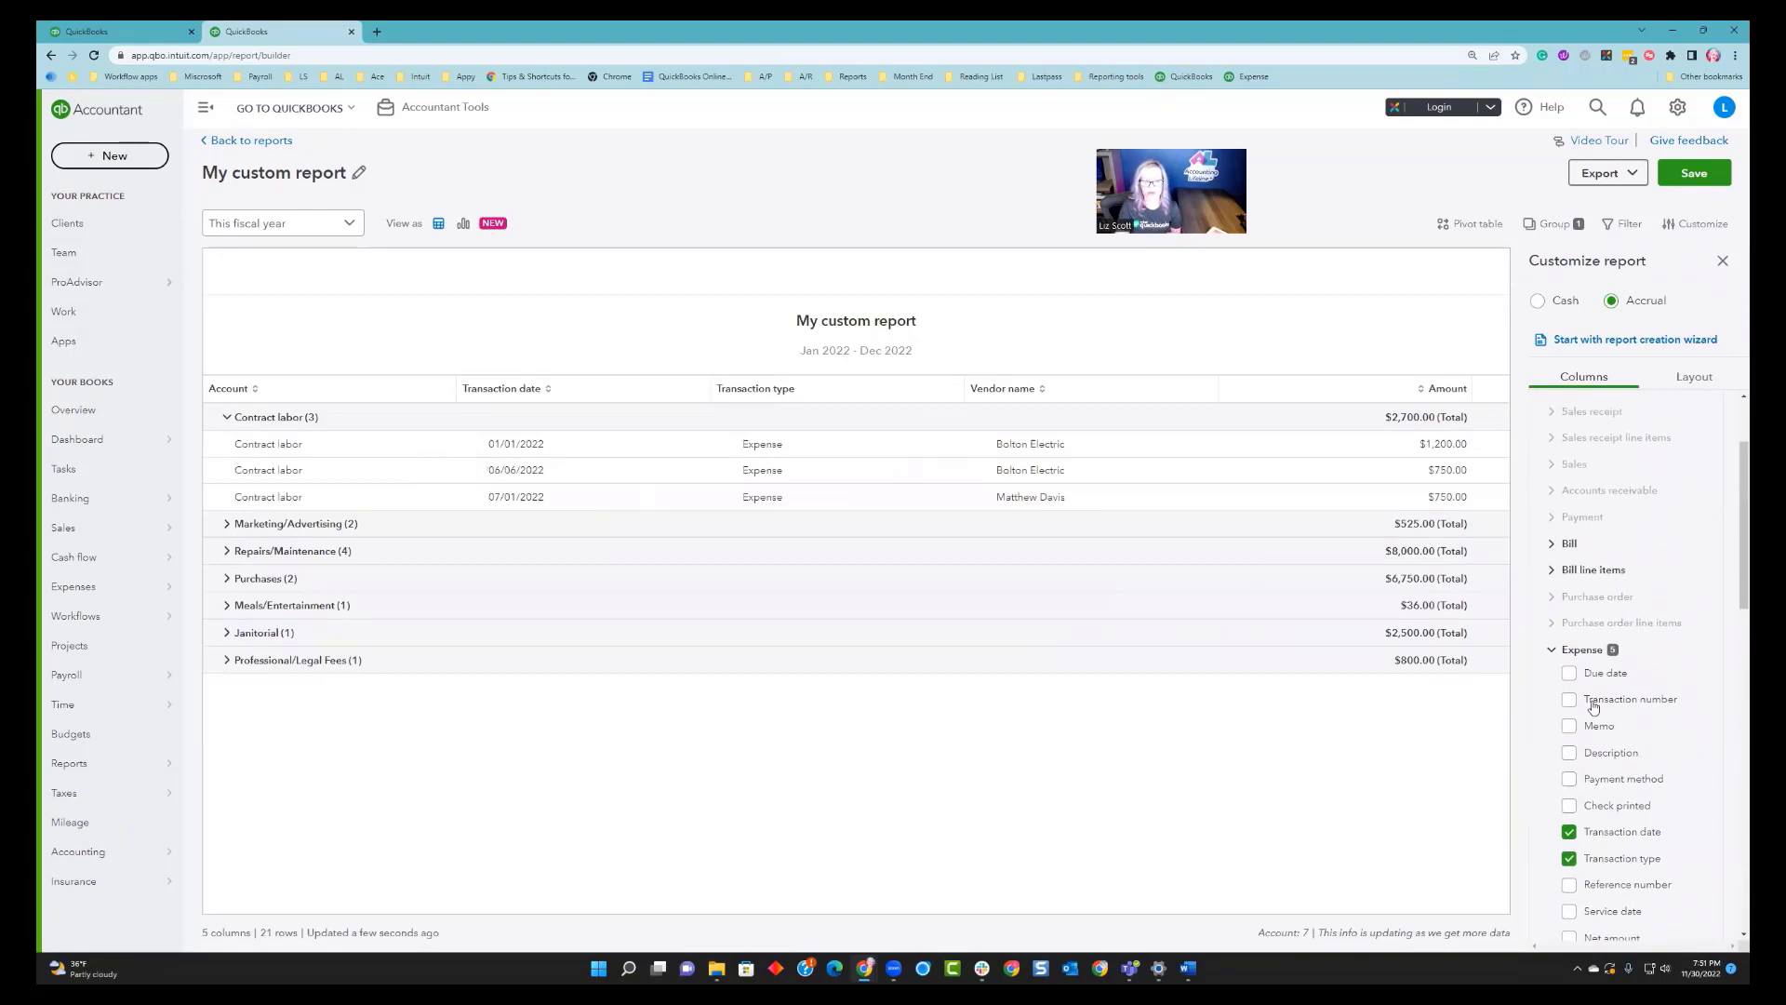
{"action": "left_click", "coordinate": [1551, 652]}
{"action": "scroll", "coordinate": [1555, 669], "scroll_direction": "down", "scroll_amount": 3}
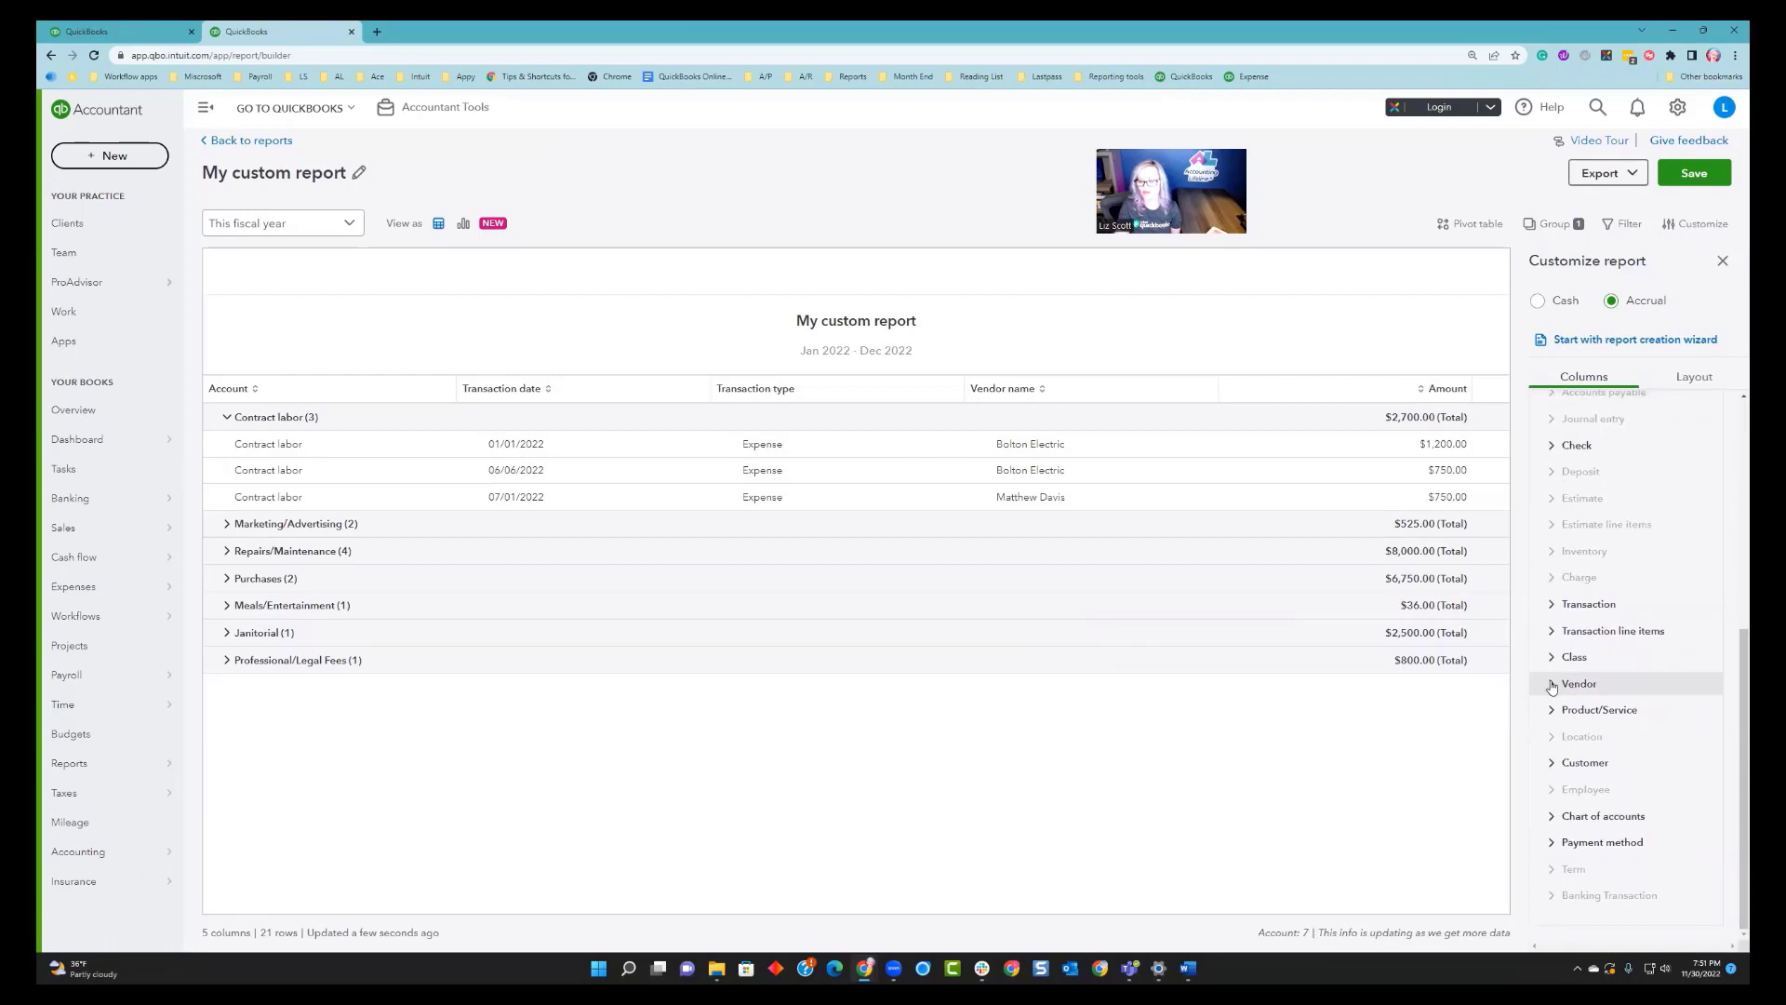
{"action": "left_click", "coordinate": [1552, 686]}
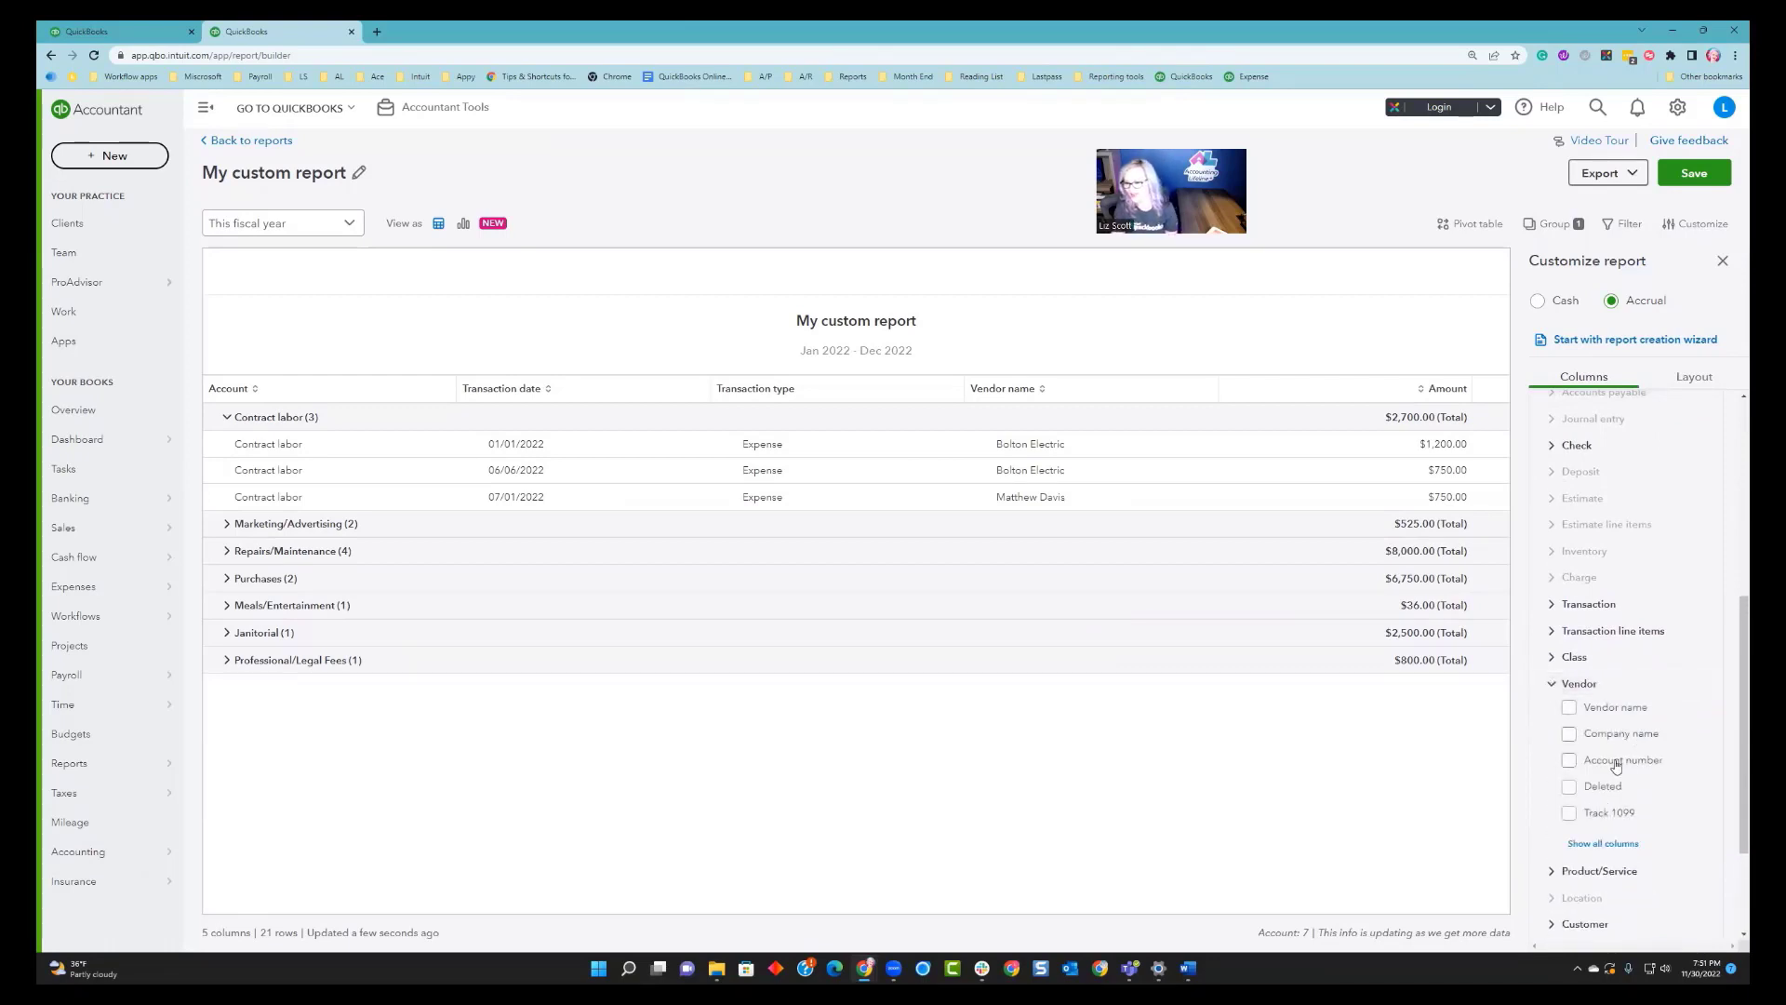
{"action": "left_click", "coordinate": [1585, 843]}
{"action": "left_click", "coordinate": [1569, 813]}
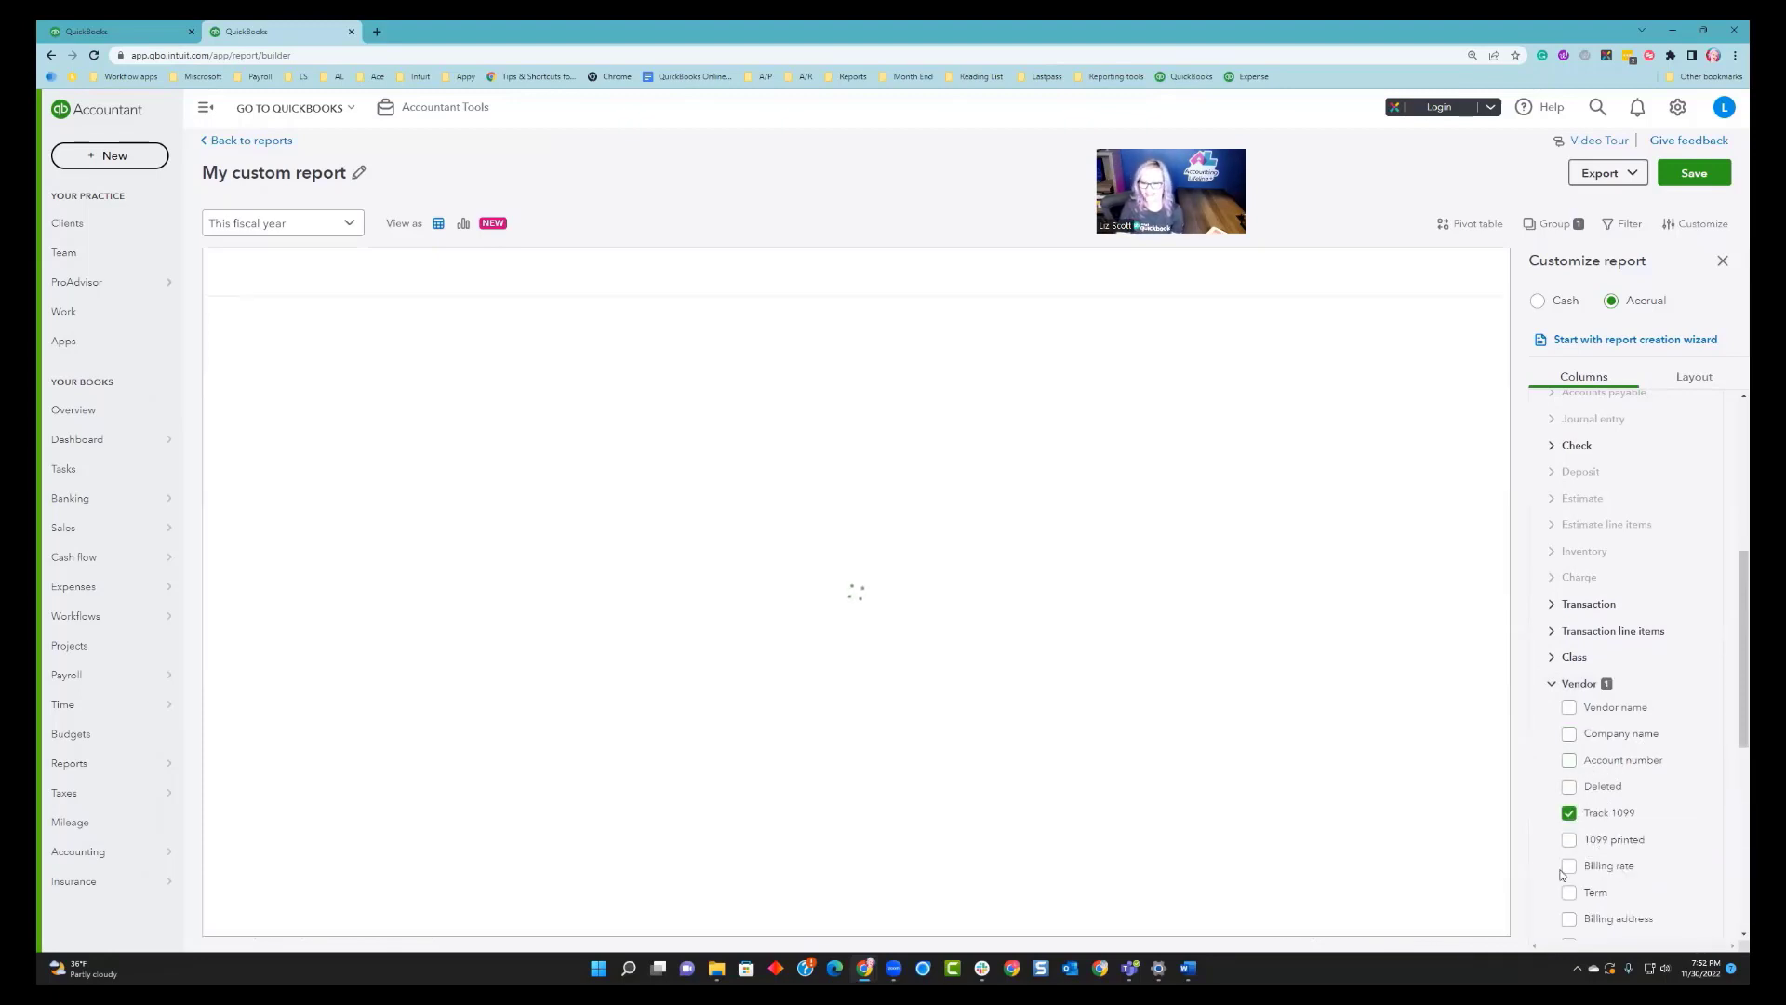
{"action": "left_click", "coordinate": [1569, 839]}
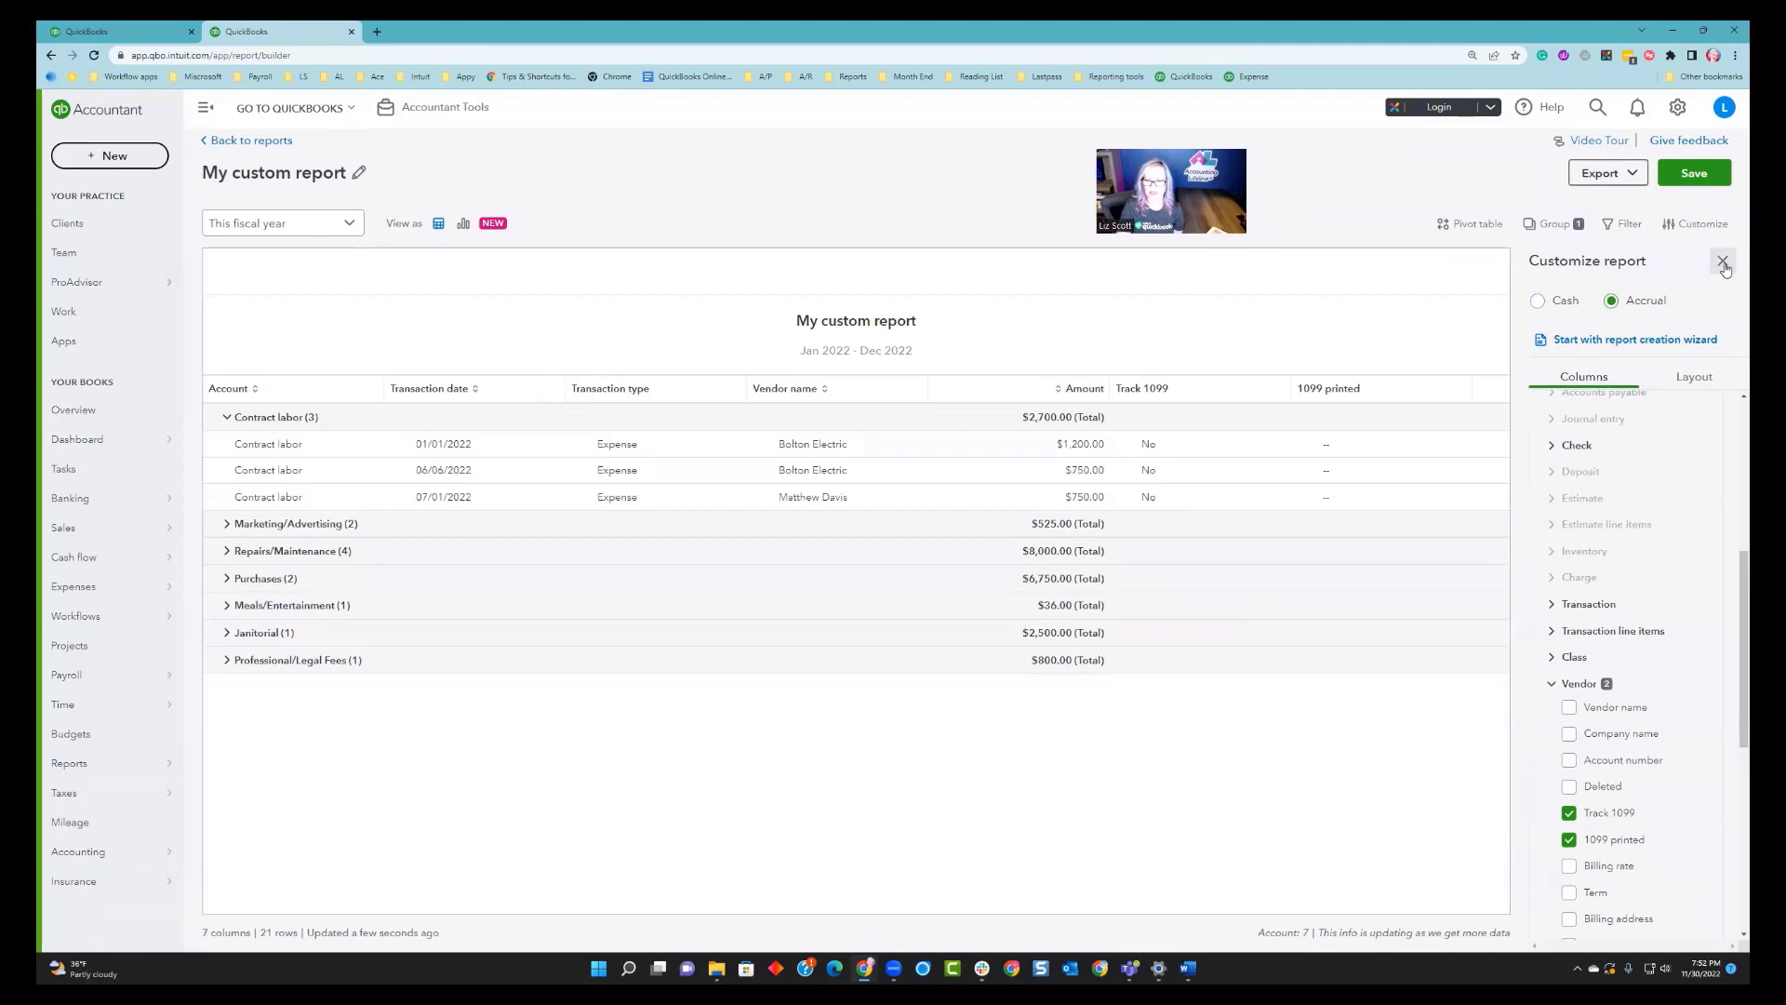
{"action": "left_click", "coordinate": [1722, 263]}
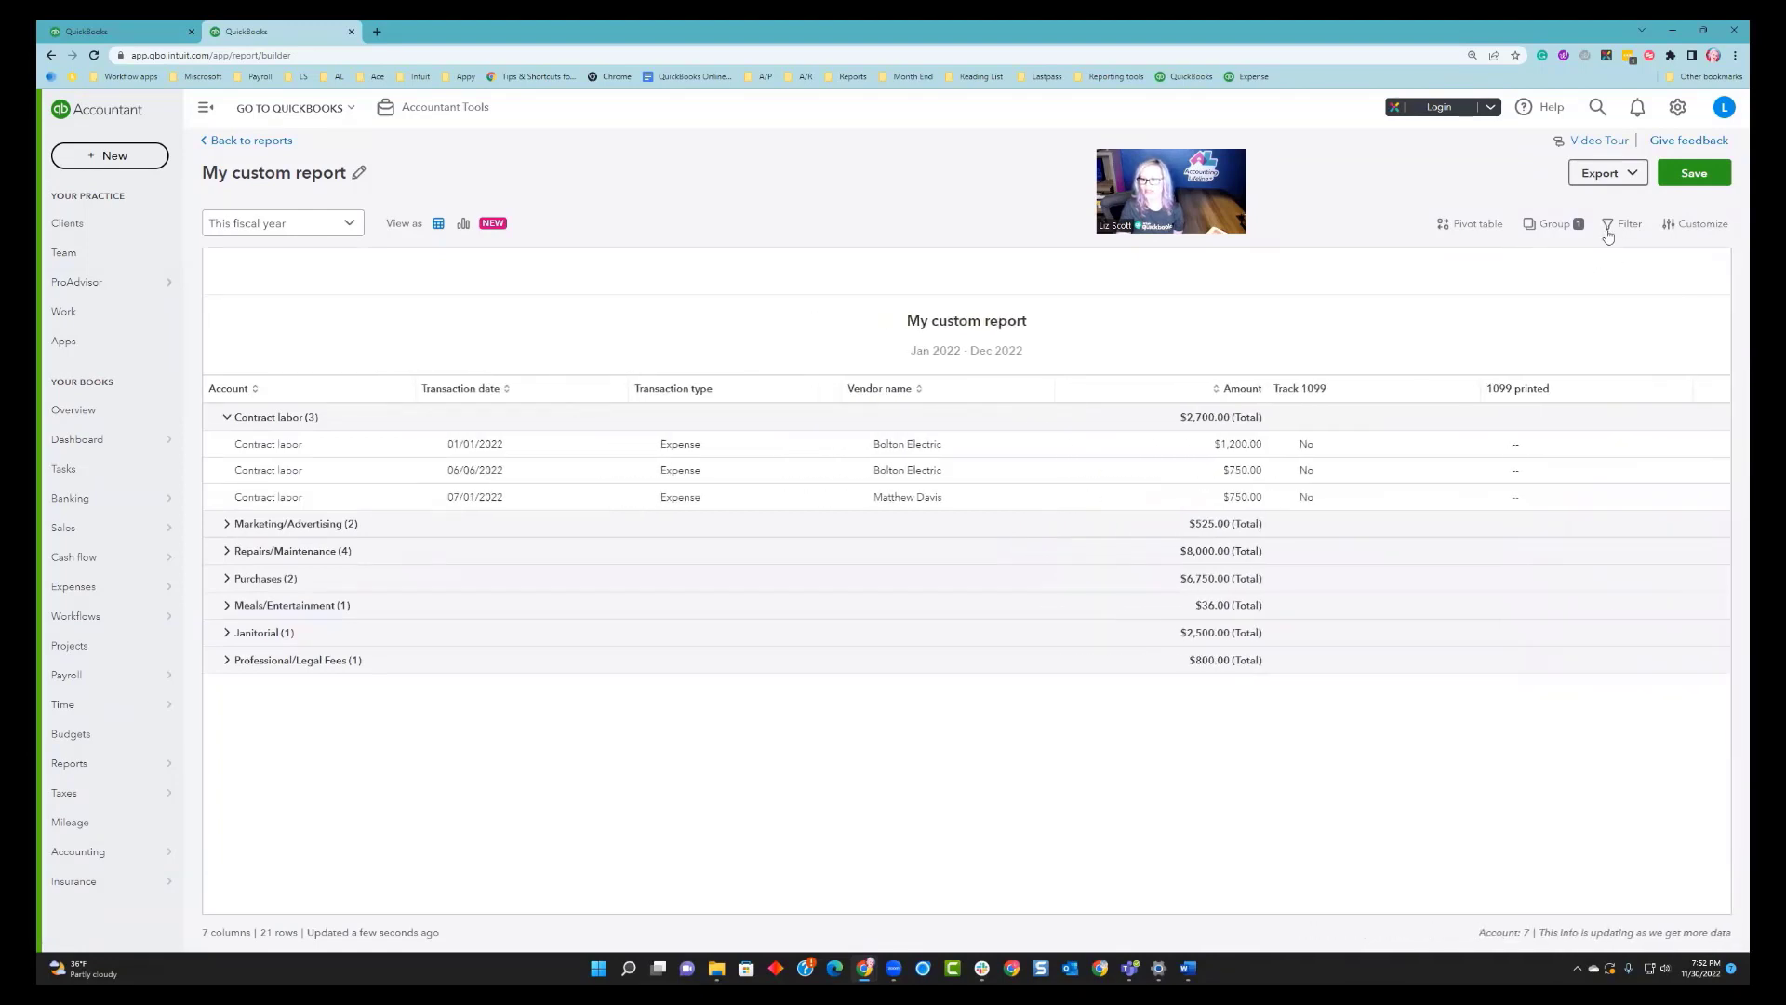
Regroup the report by Vendor name instead of Account.
{"action": "left_click", "coordinate": [1531, 229]}
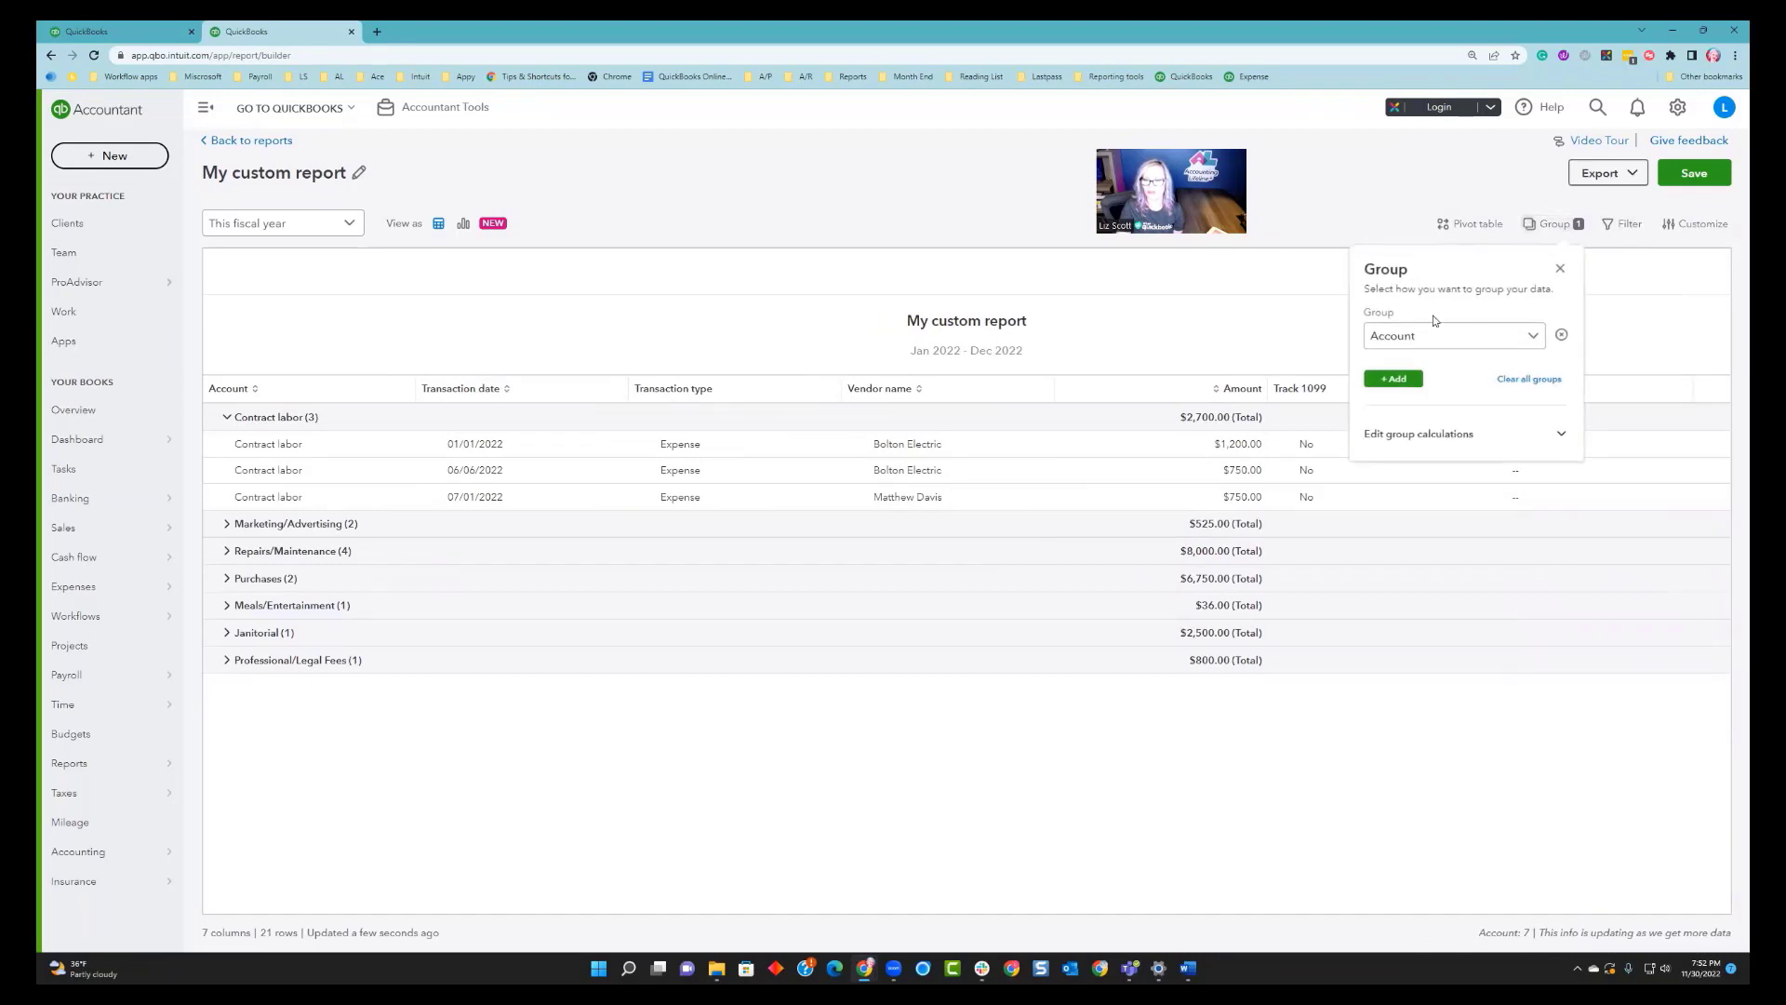
{"action": "left_click", "coordinate": [1492, 344]}
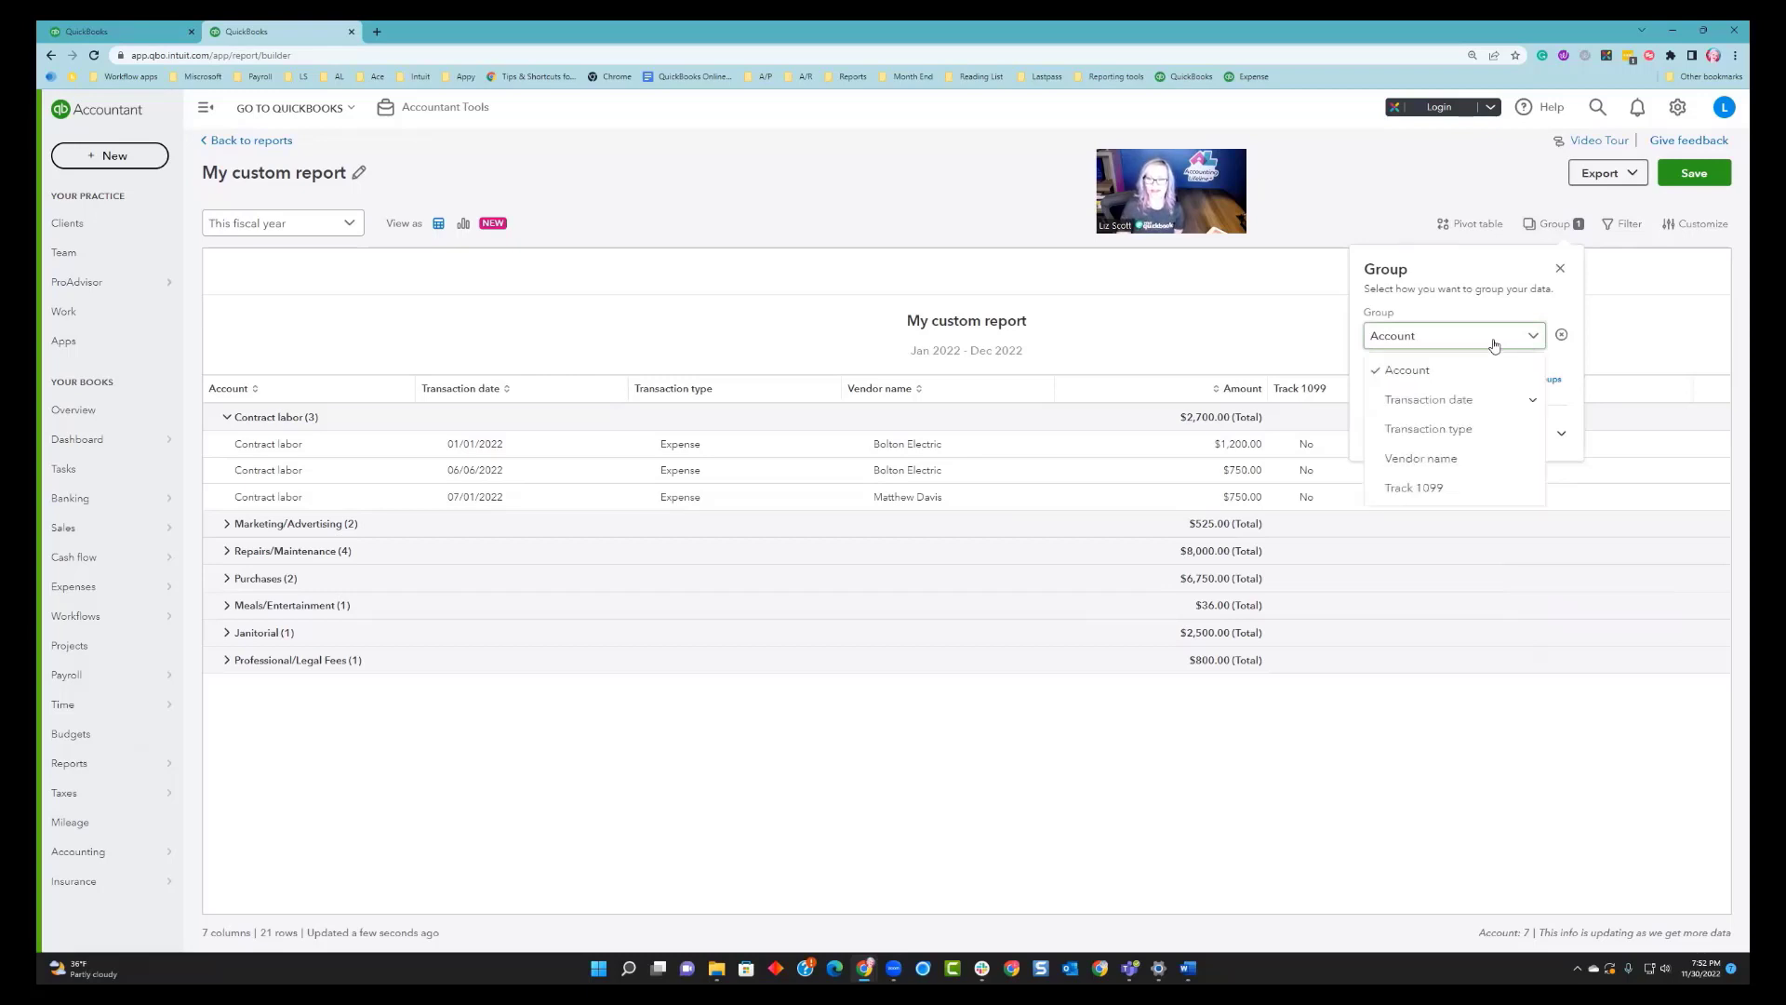
{"action": "left_click", "coordinate": [1434, 459]}
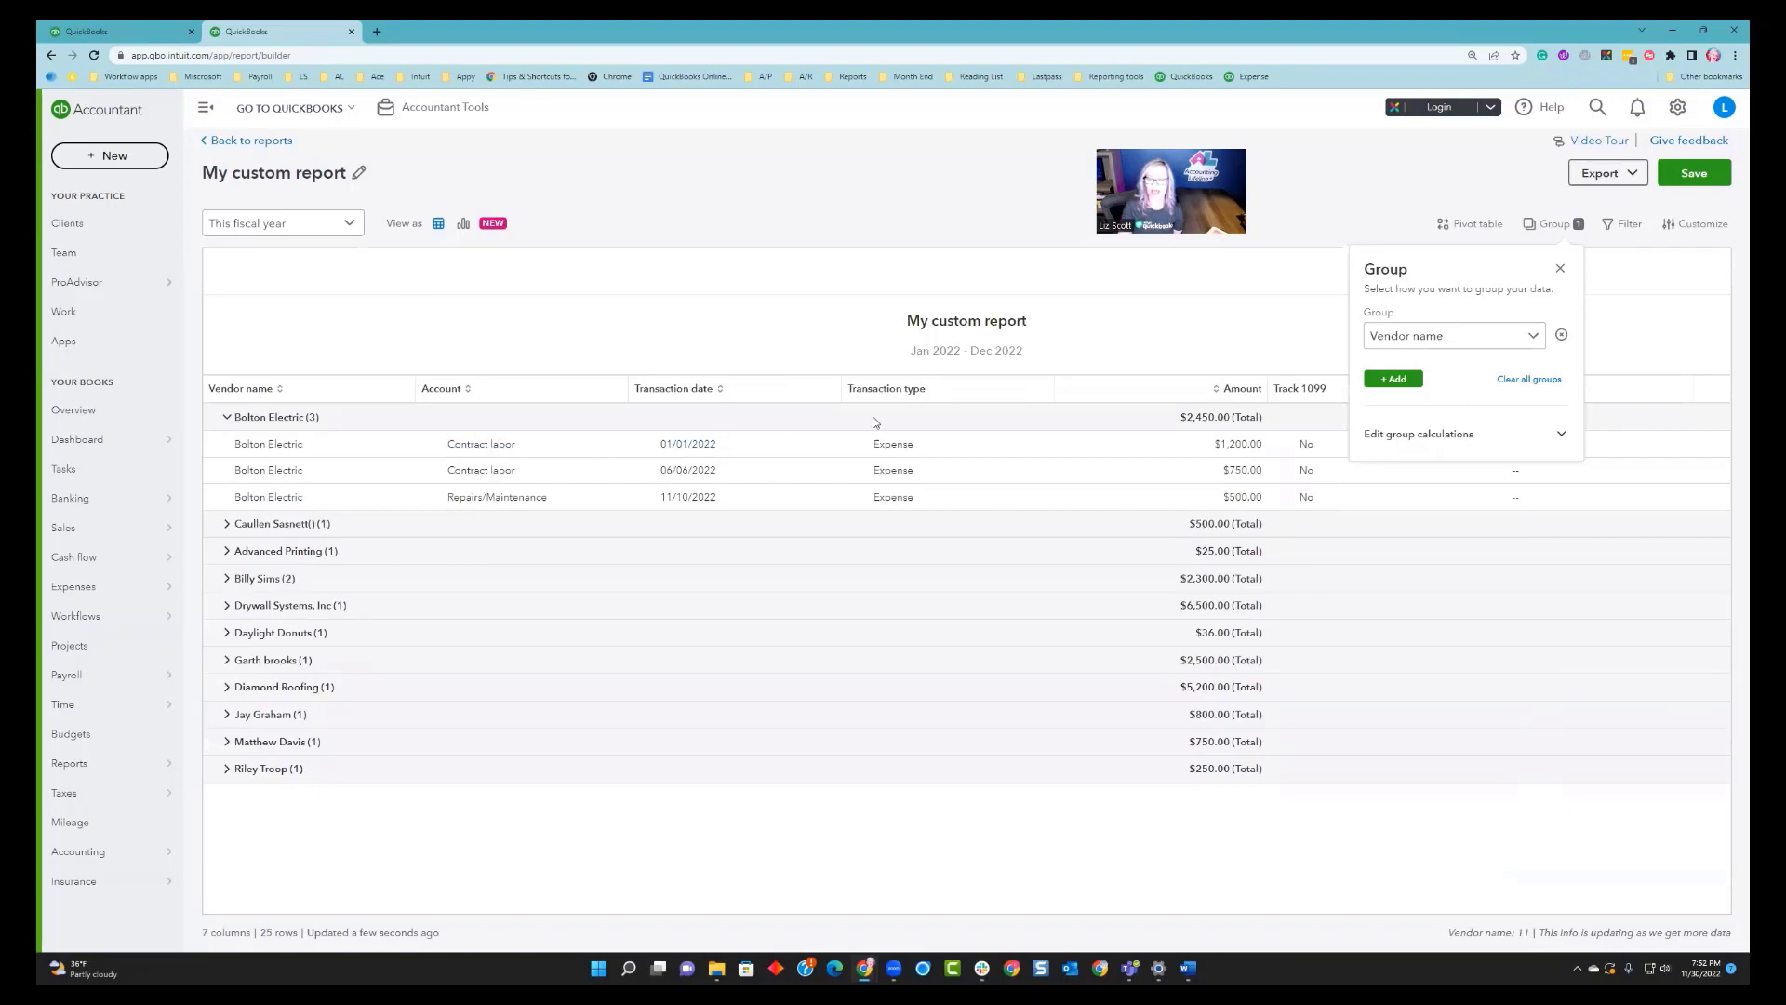
{"action": "left_click", "coordinate": [1560, 269]}
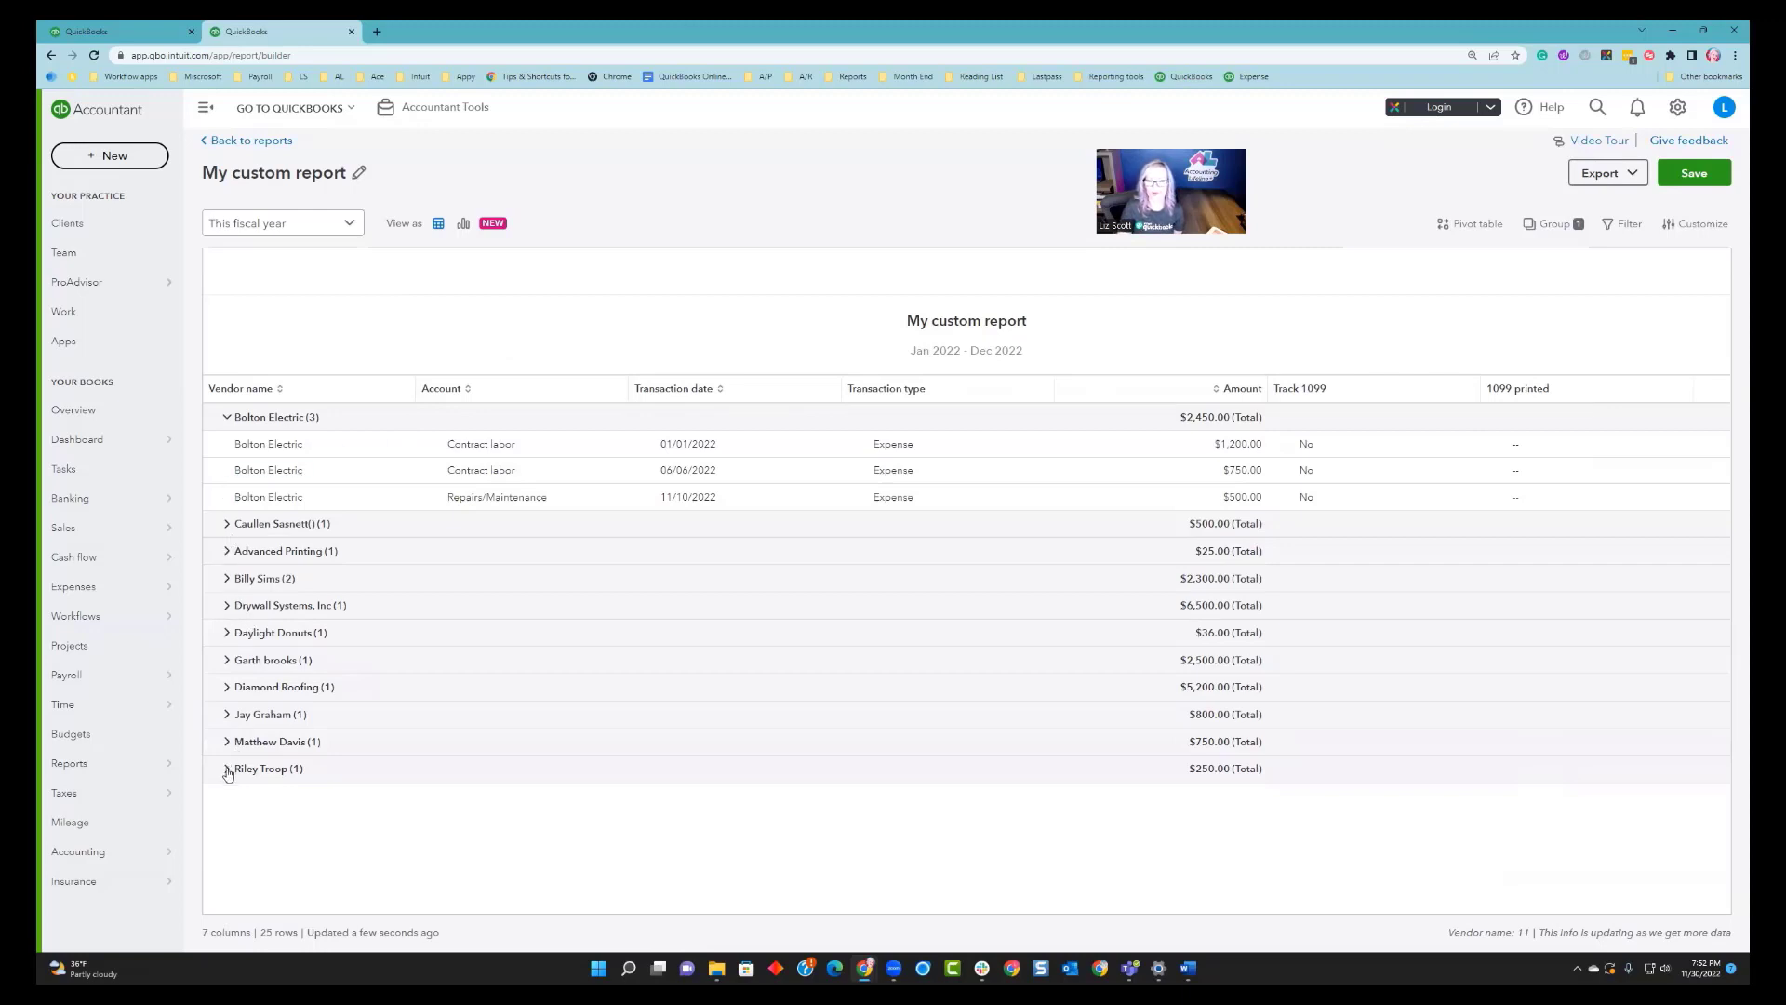
Expand the individual vendor's group and open the Vendors list in a new browser tab.
{"action": "left_click", "coordinate": [226, 578]}
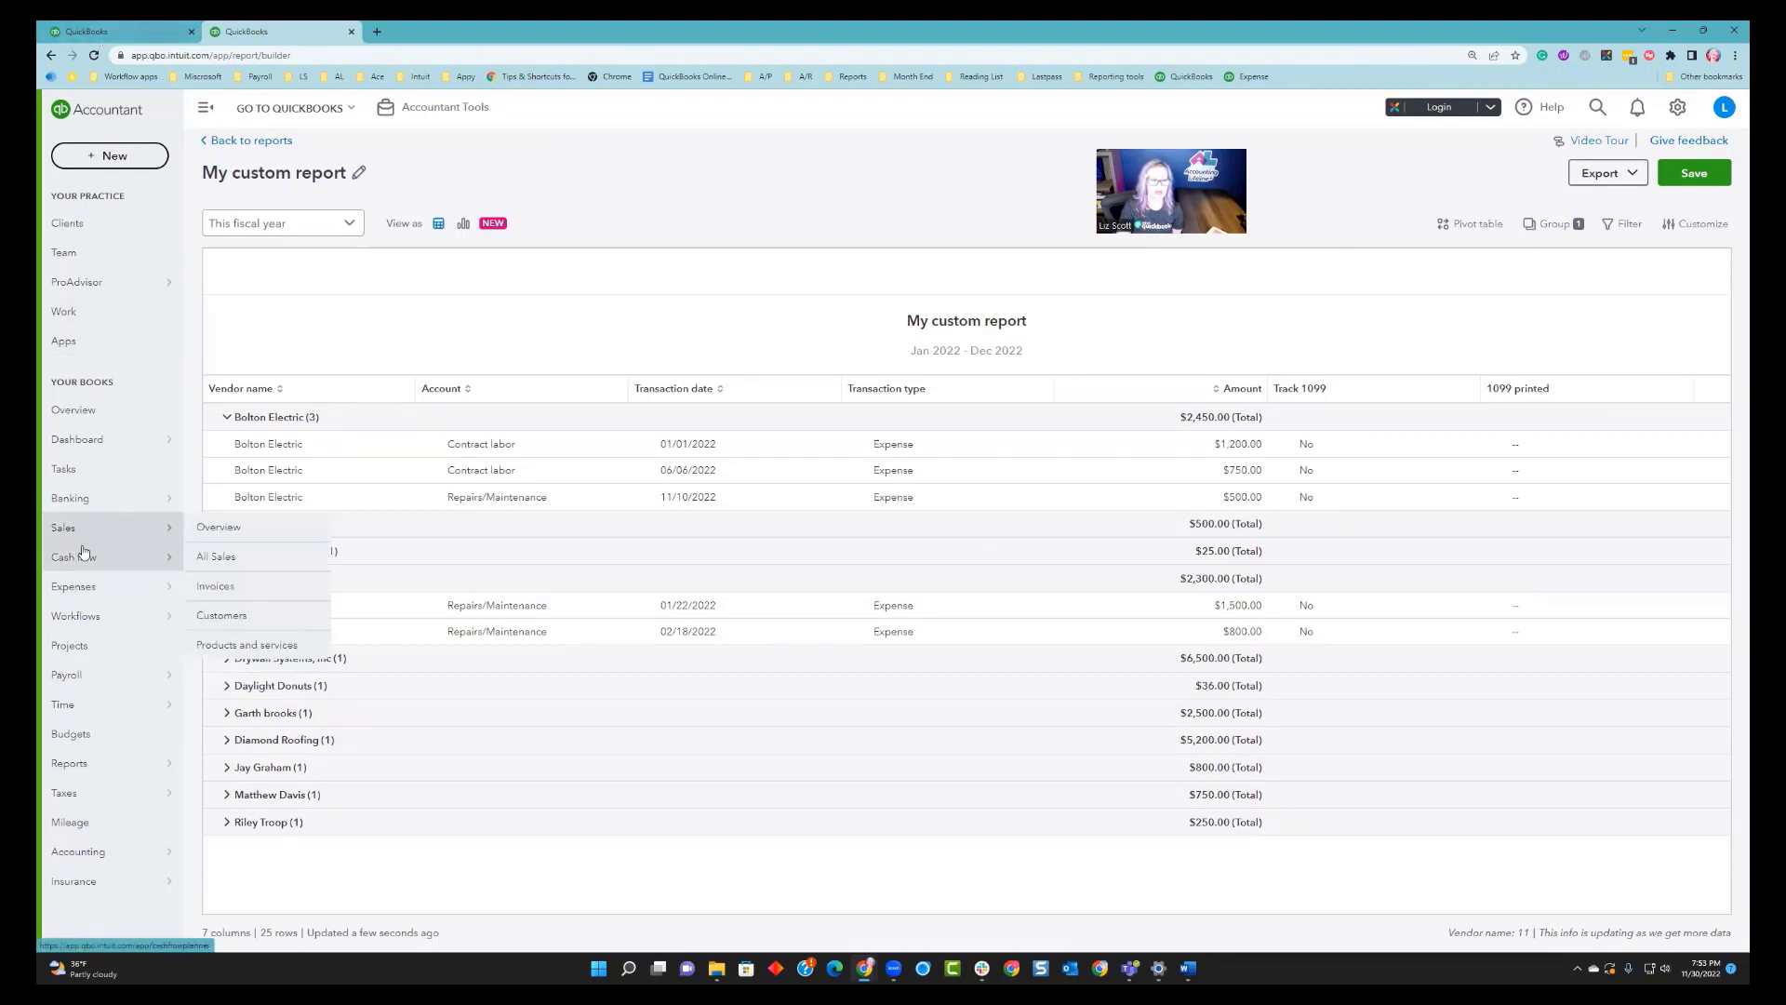
{"action": "left_click_drag", "start_coordinate": [74, 586], "coordinate": [505, 22]}
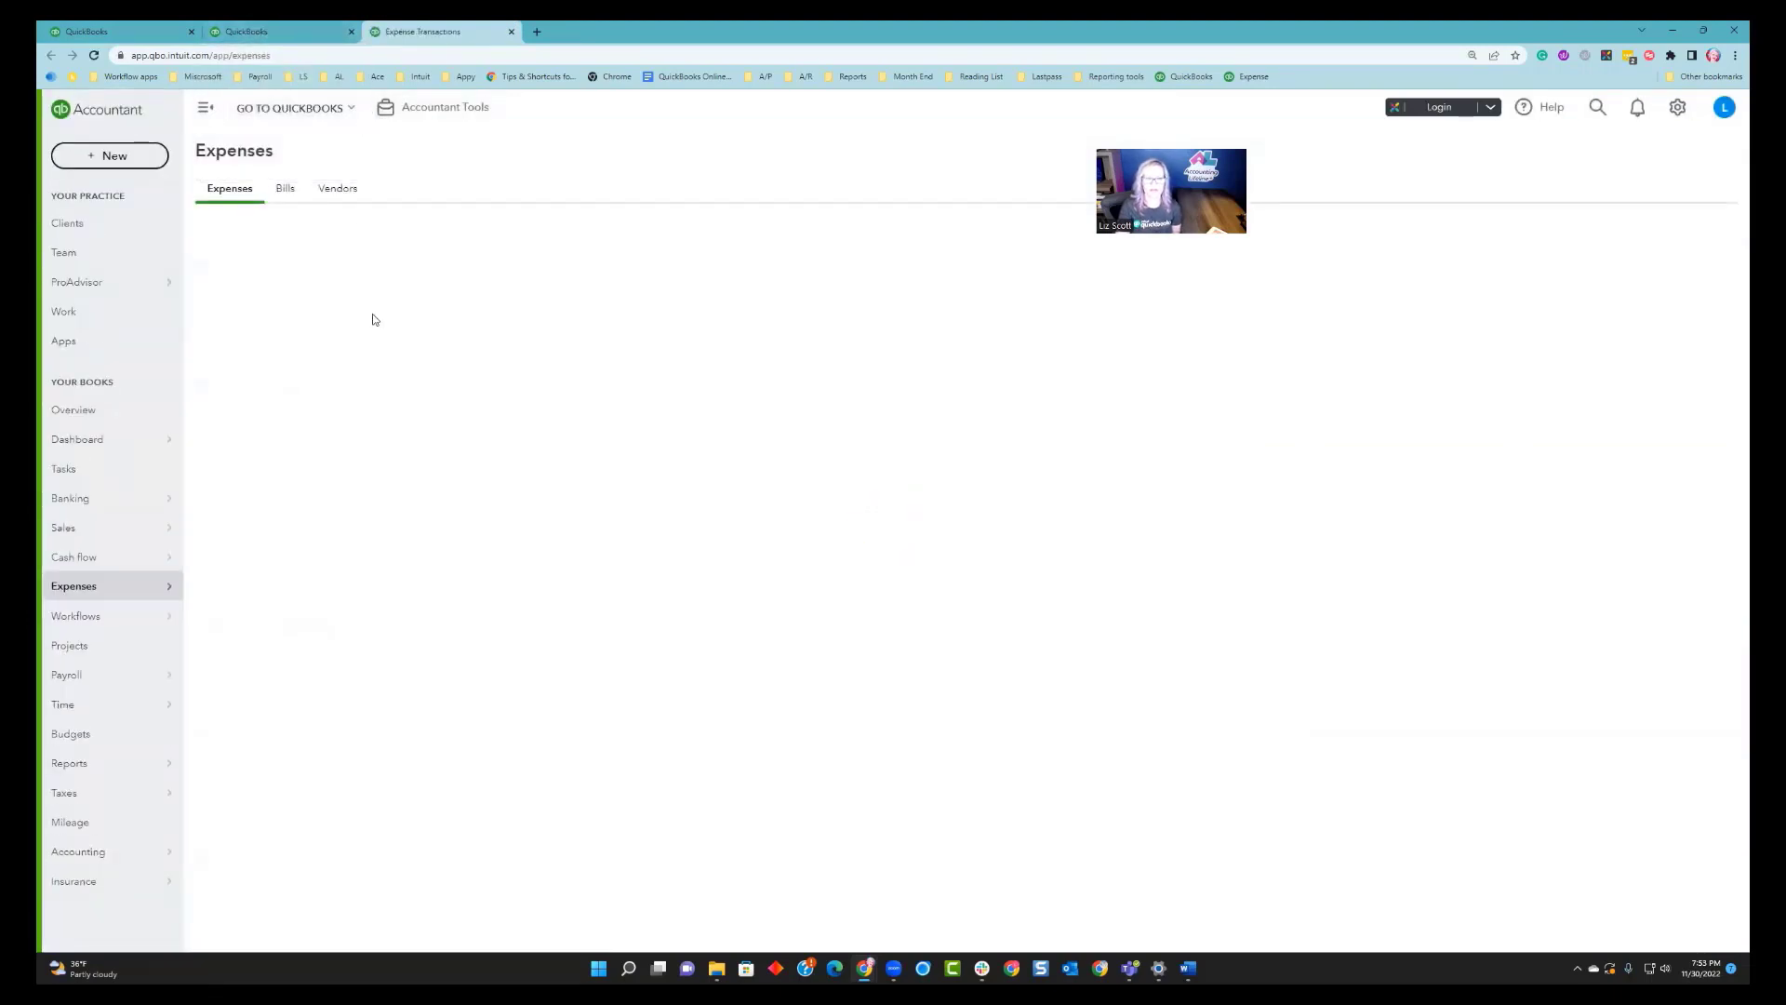
{"action": "left_click", "coordinate": [336, 188]}
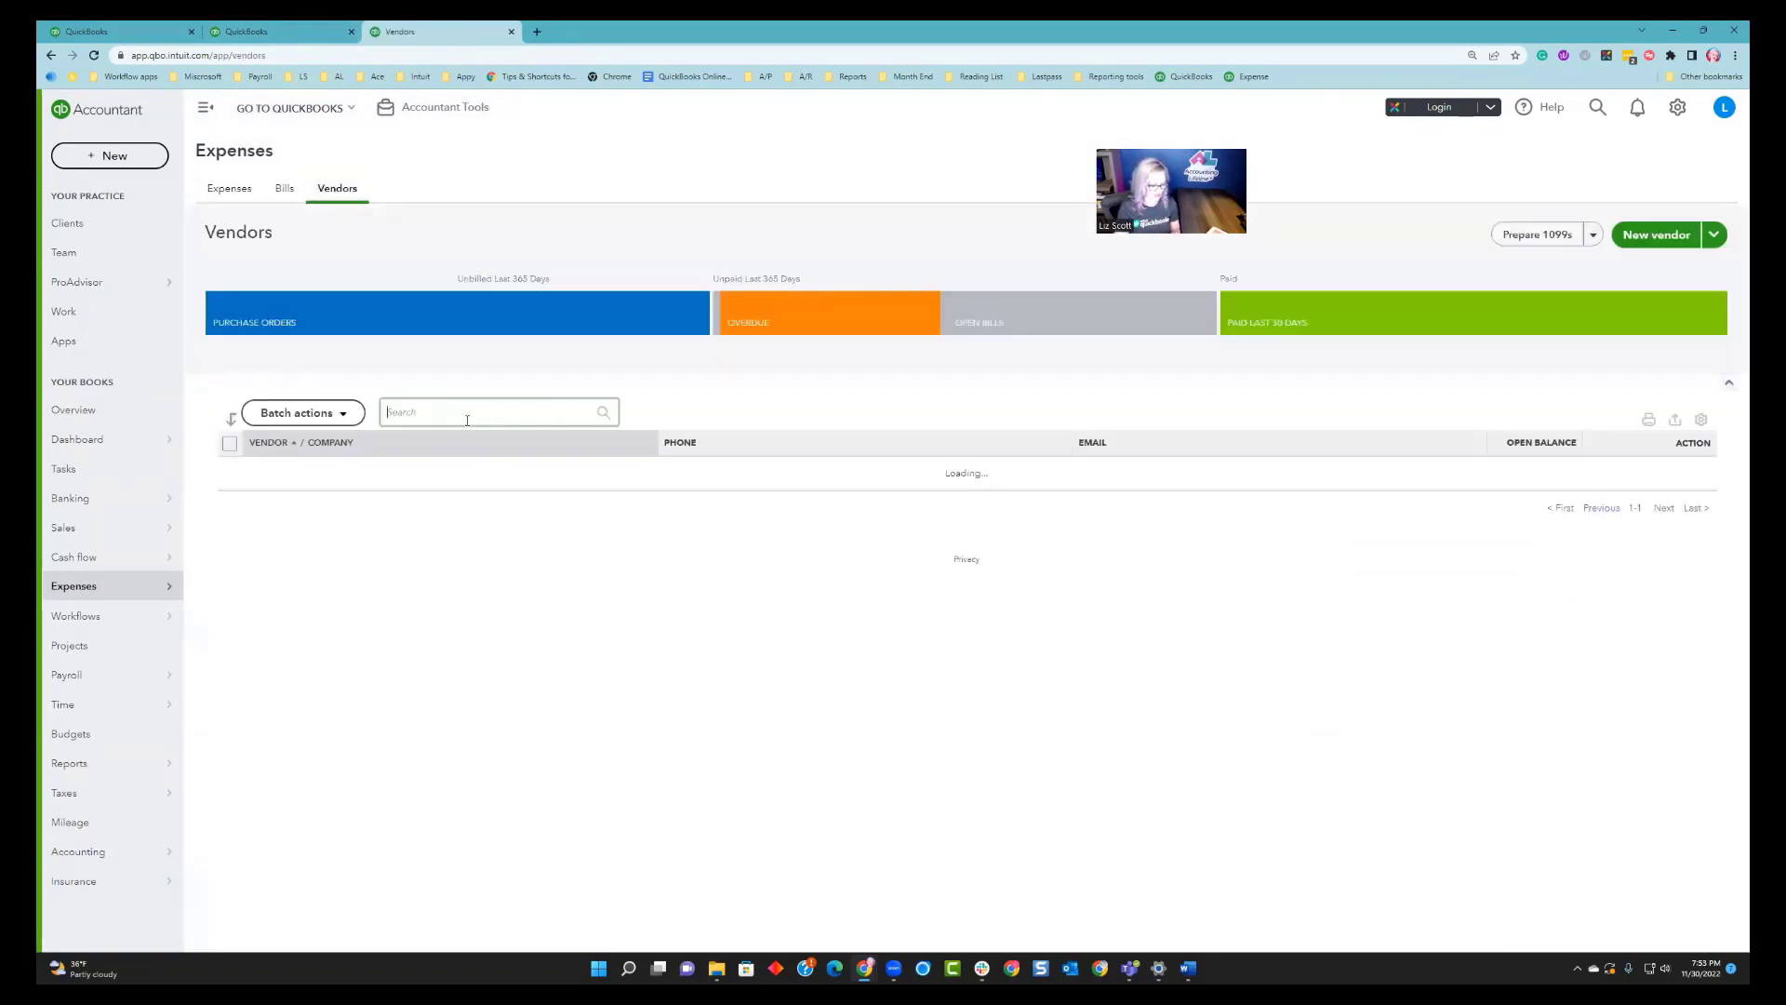
Search the vendor list by the vendor's first name and open that vendor's record.
{"action": "left_click", "coordinate": [455, 413]}
{"action": "type", "text": "billy"}
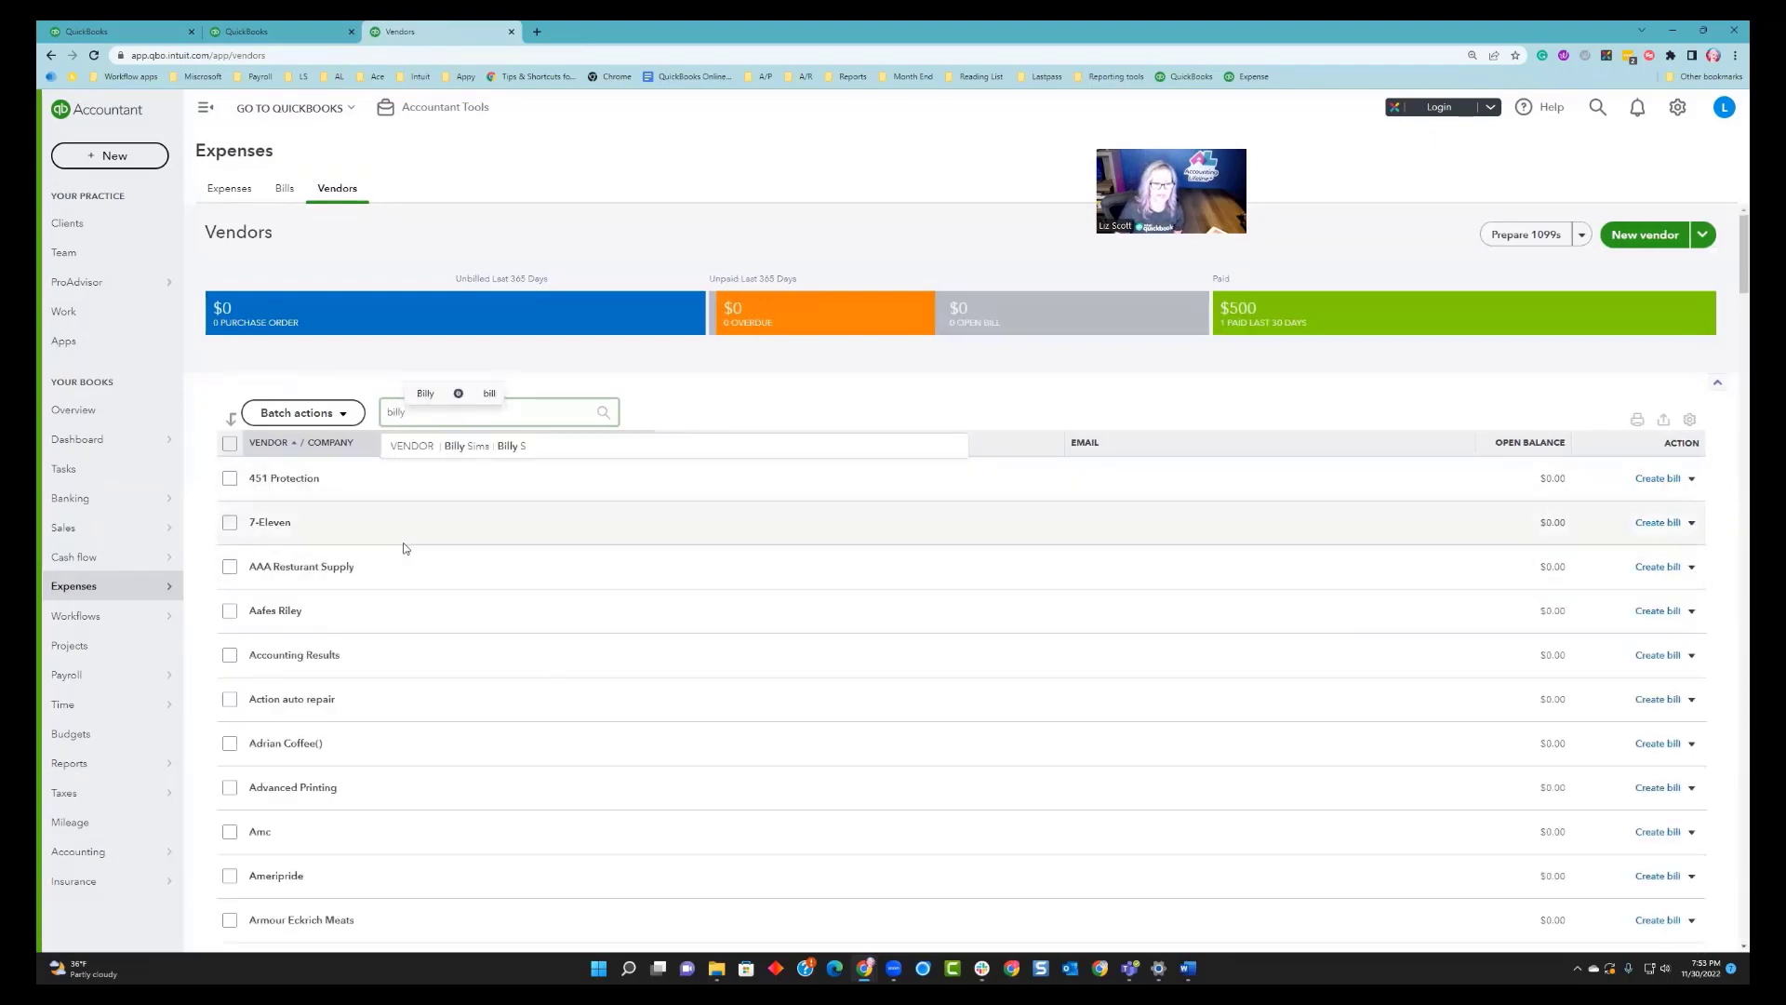
{"action": "left_click", "coordinate": [476, 448]}
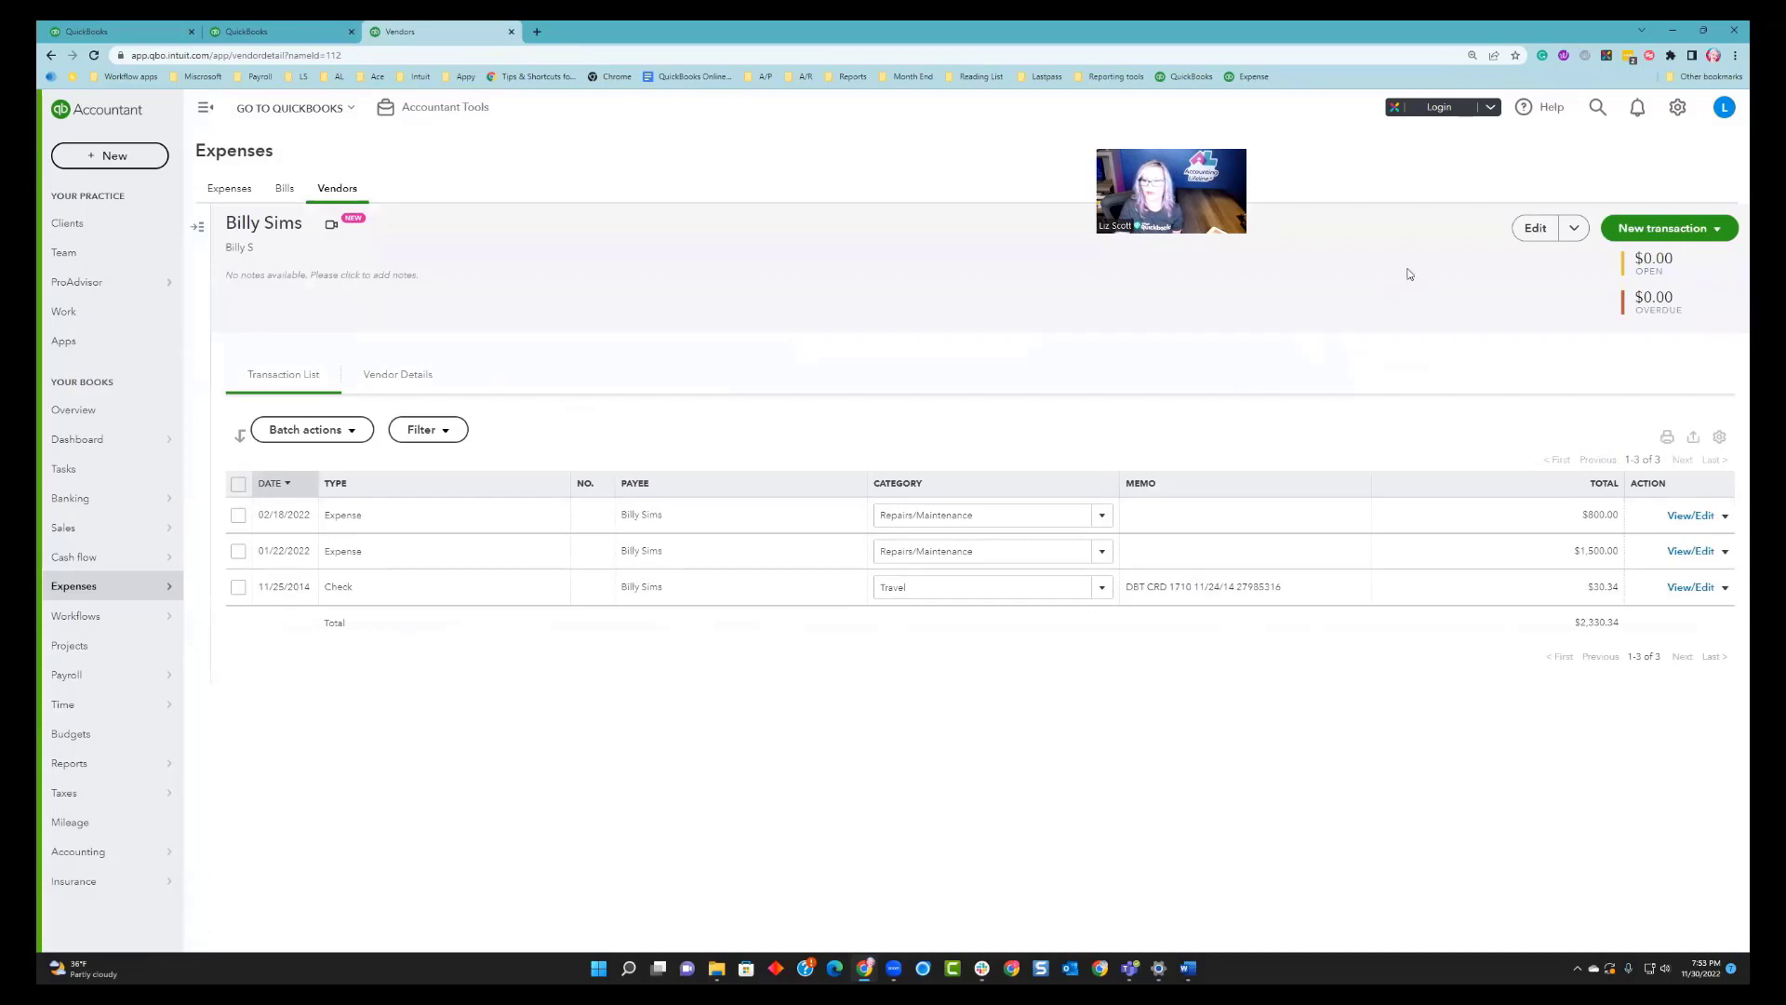
Edit the vendor, enable Track payments for 1099, save, and return to the custom report tab.
{"action": "left_click", "coordinate": [1532, 230]}
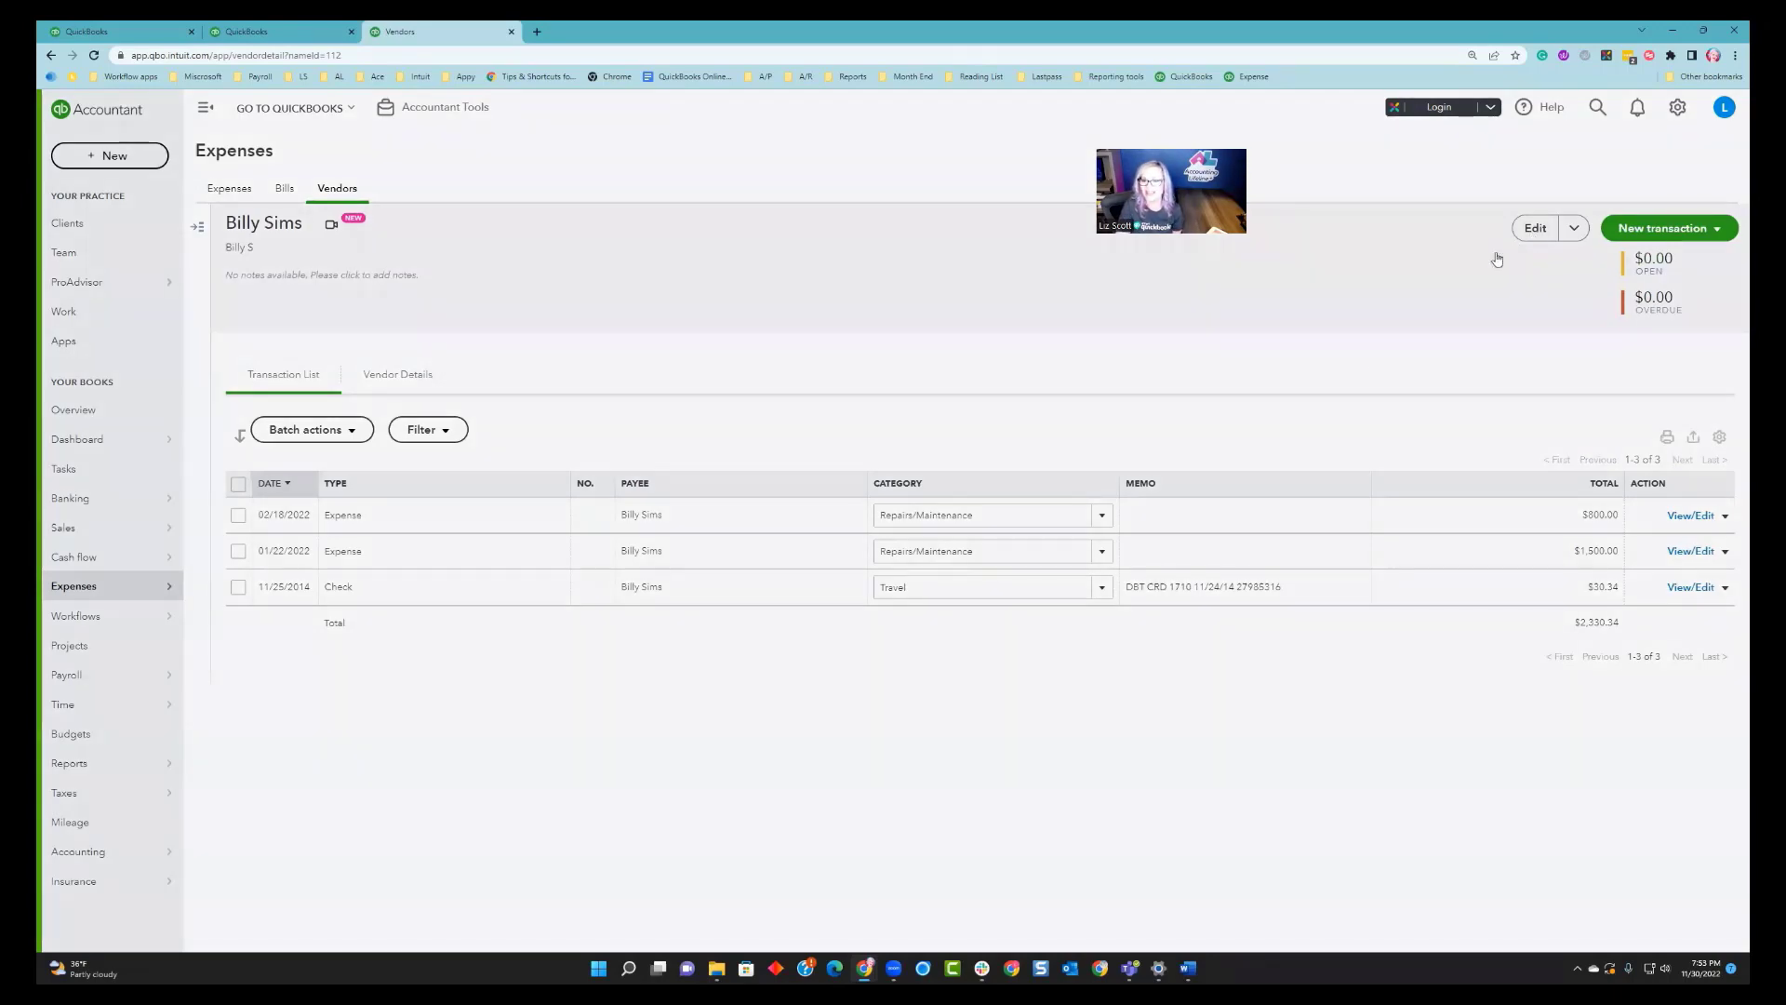
{"action": "scroll", "coordinate": [1409, 498], "scroll_direction": "down", "scroll_amount": 5}
{"action": "scroll", "coordinate": [1411, 497], "scroll_direction": "down", "scroll_amount": 5}
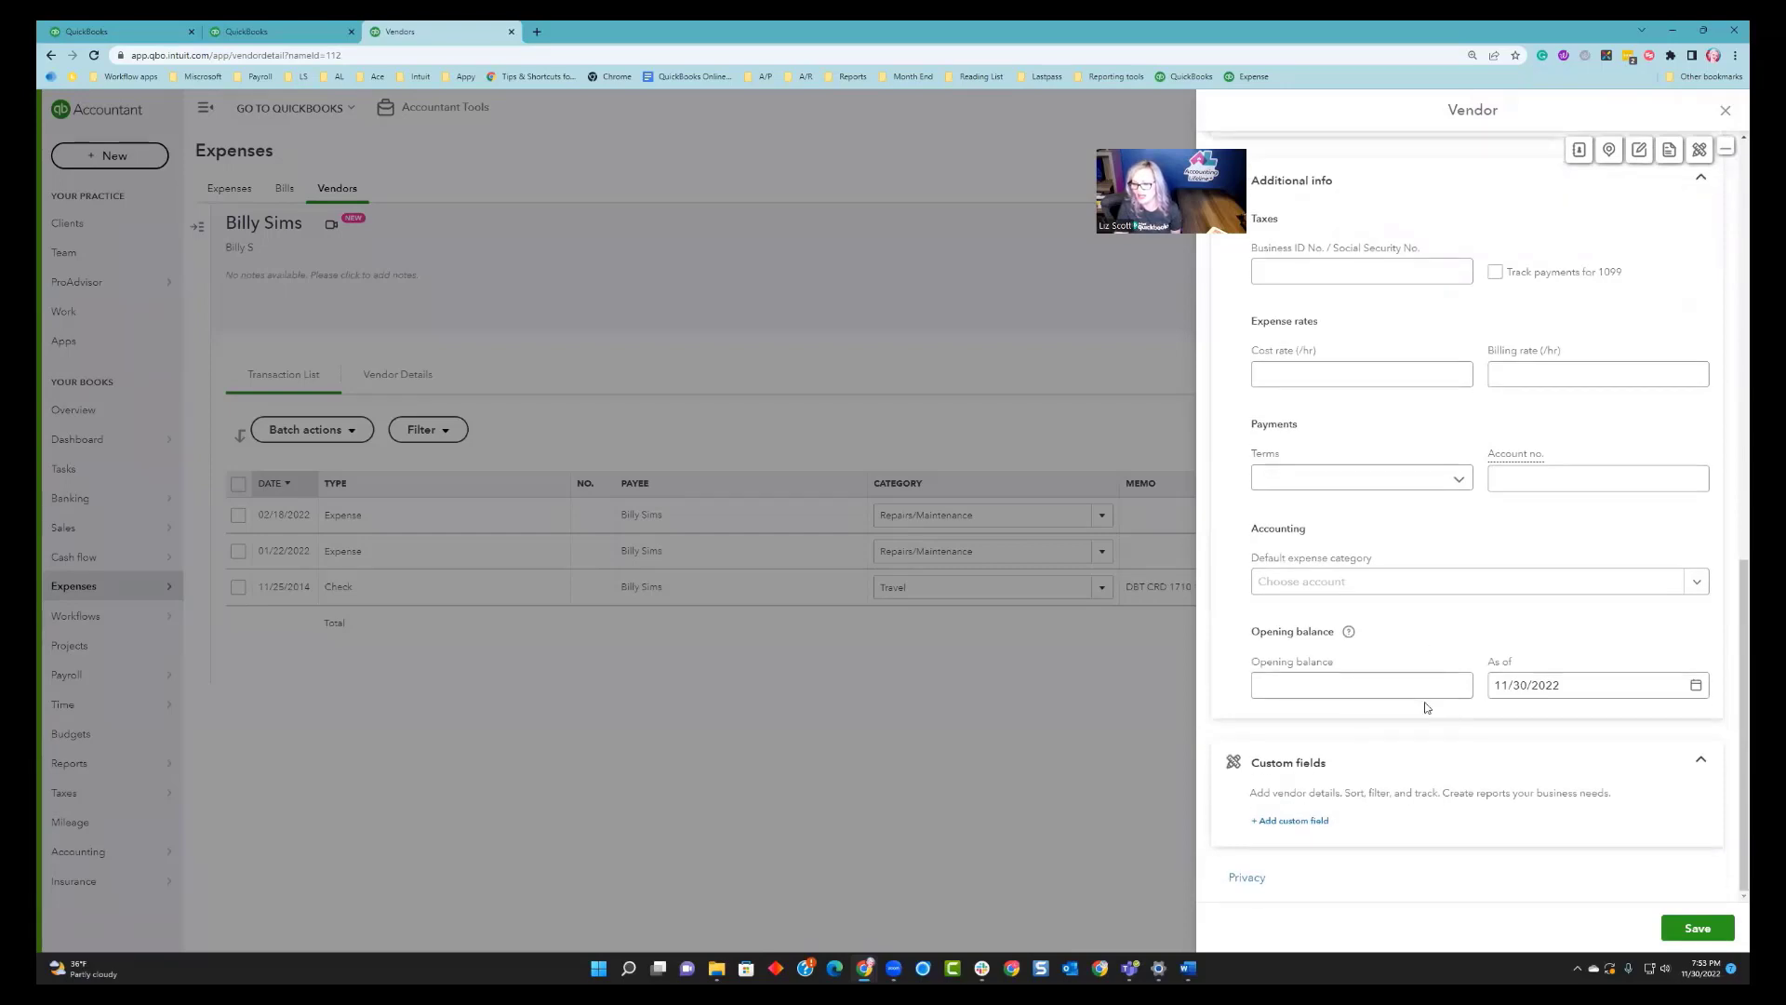
{"action": "scroll", "coordinate": [1426, 707], "scroll_direction": "up", "scroll_amount": 5}
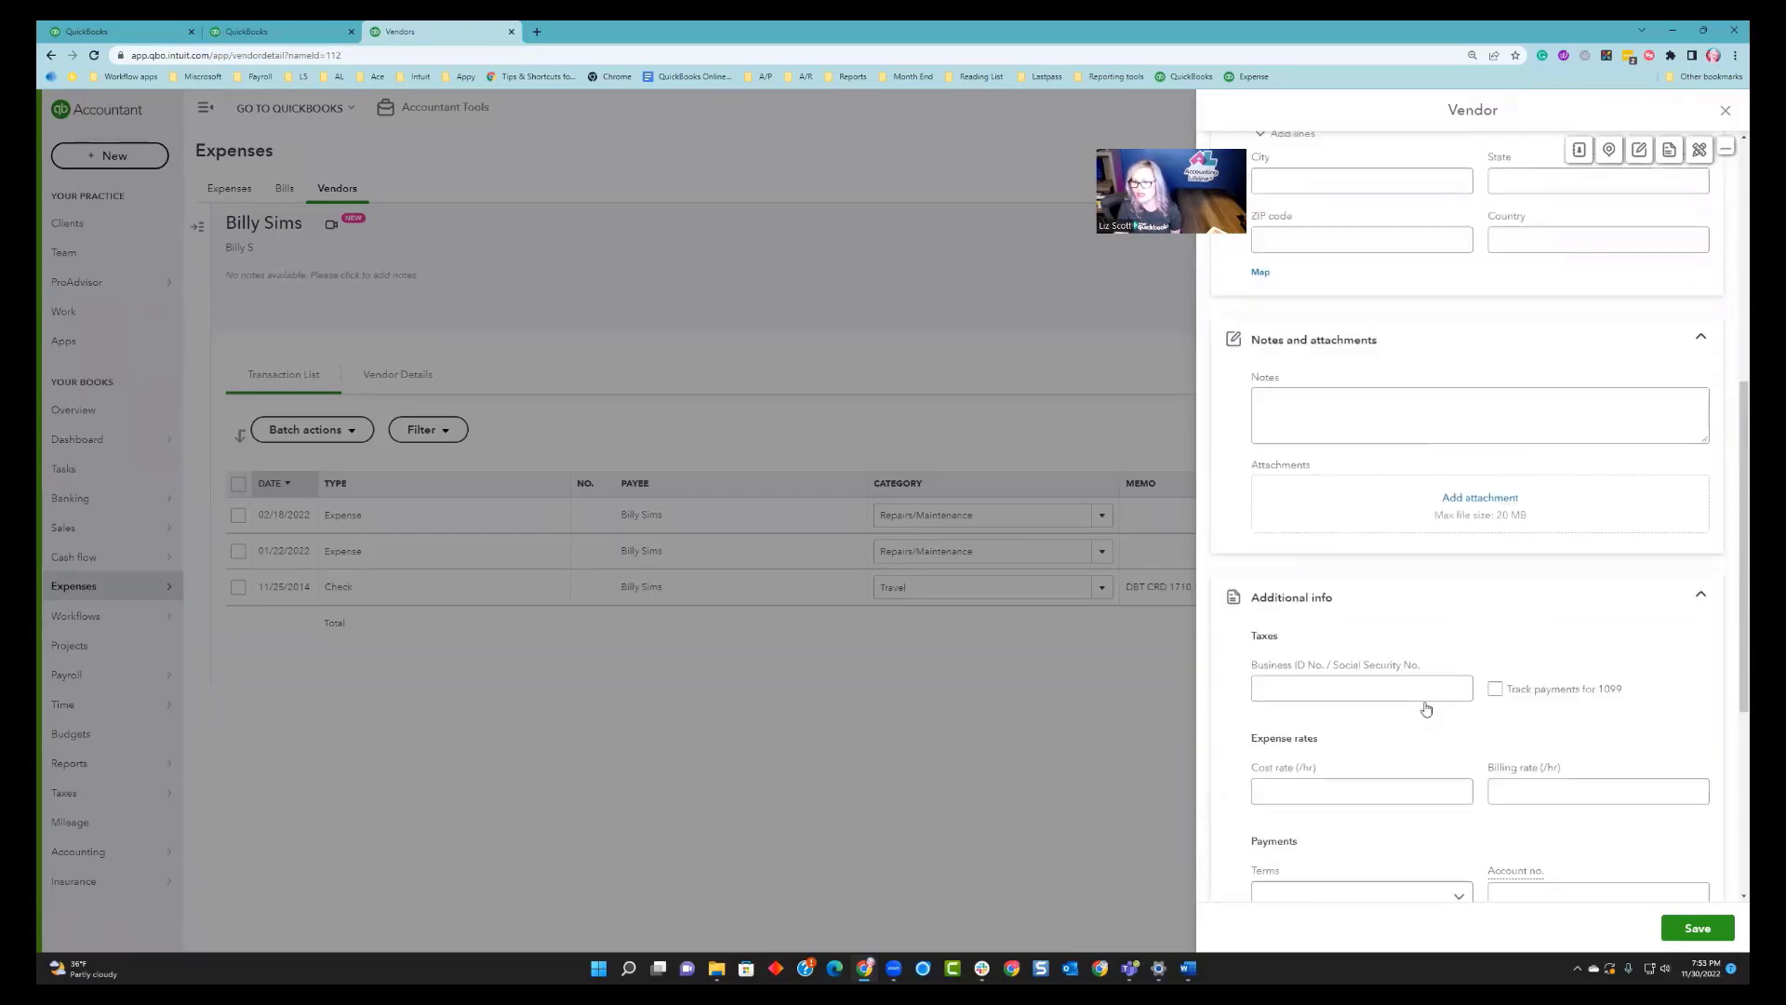
{"action": "scroll", "coordinate": [1426, 707], "scroll_direction": "up", "scroll_amount": 5}
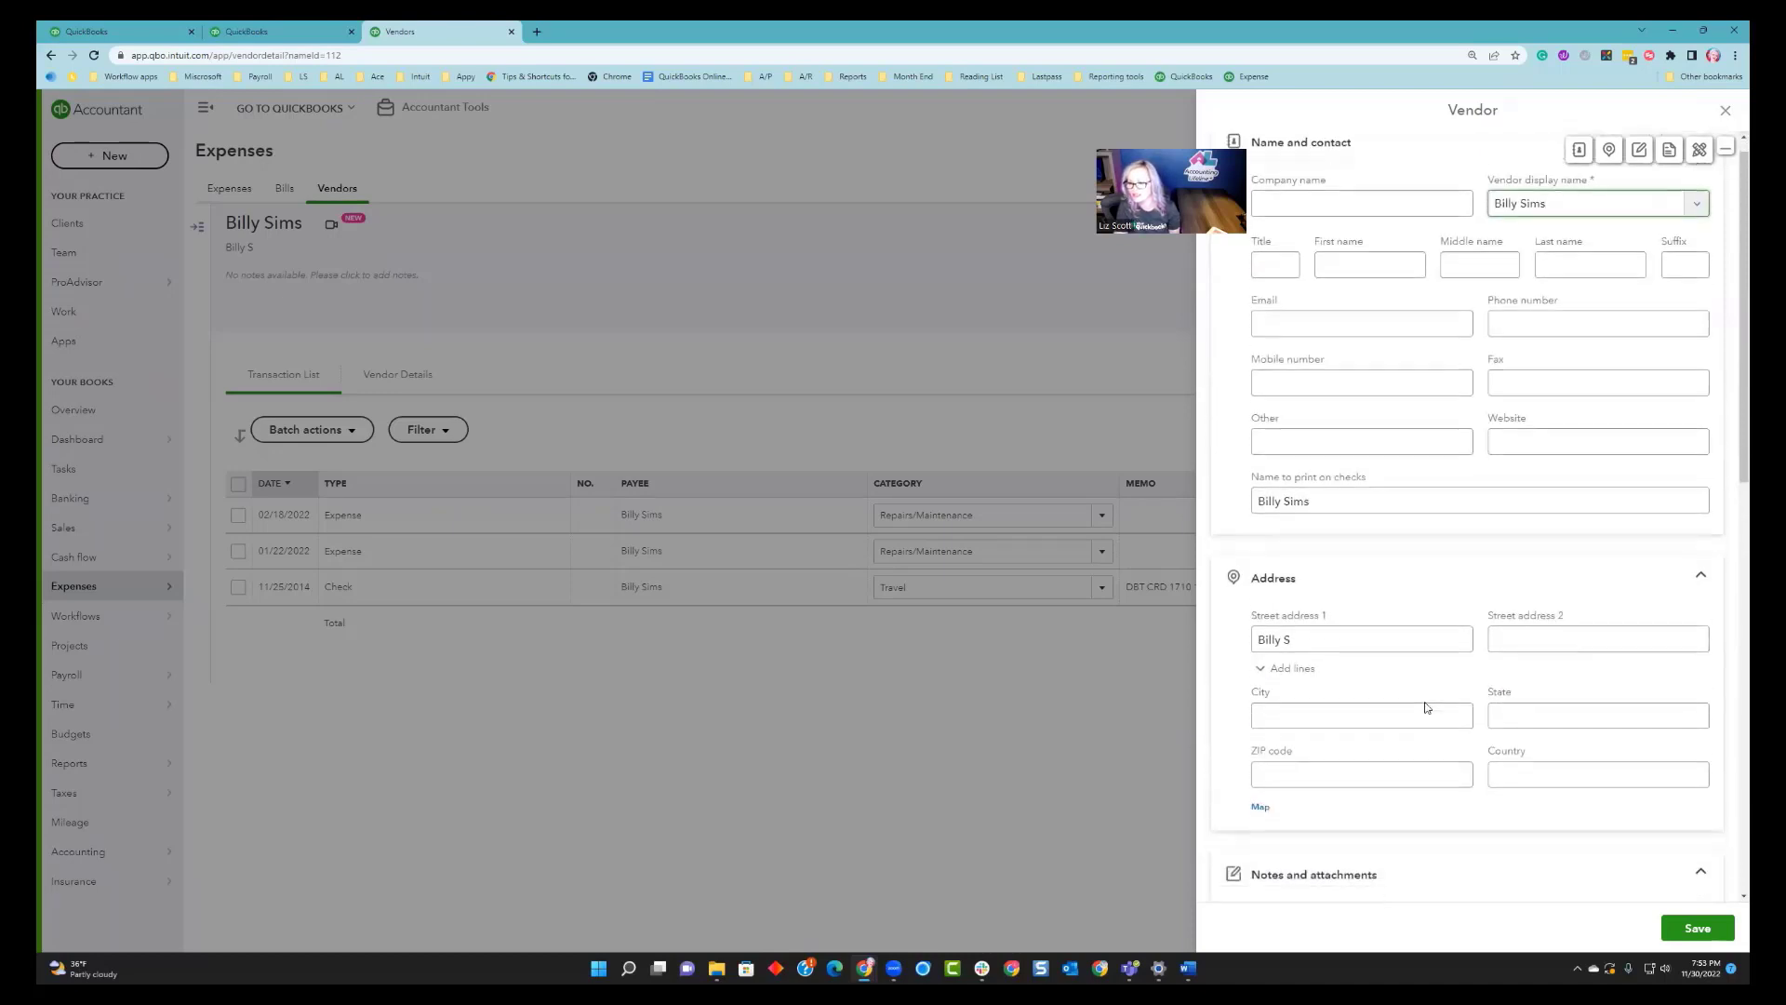
{"action": "scroll", "coordinate": [1426, 707], "scroll_direction": "down", "scroll_amount": 8}
{"action": "left_click", "coordinate": [1494, 510]}
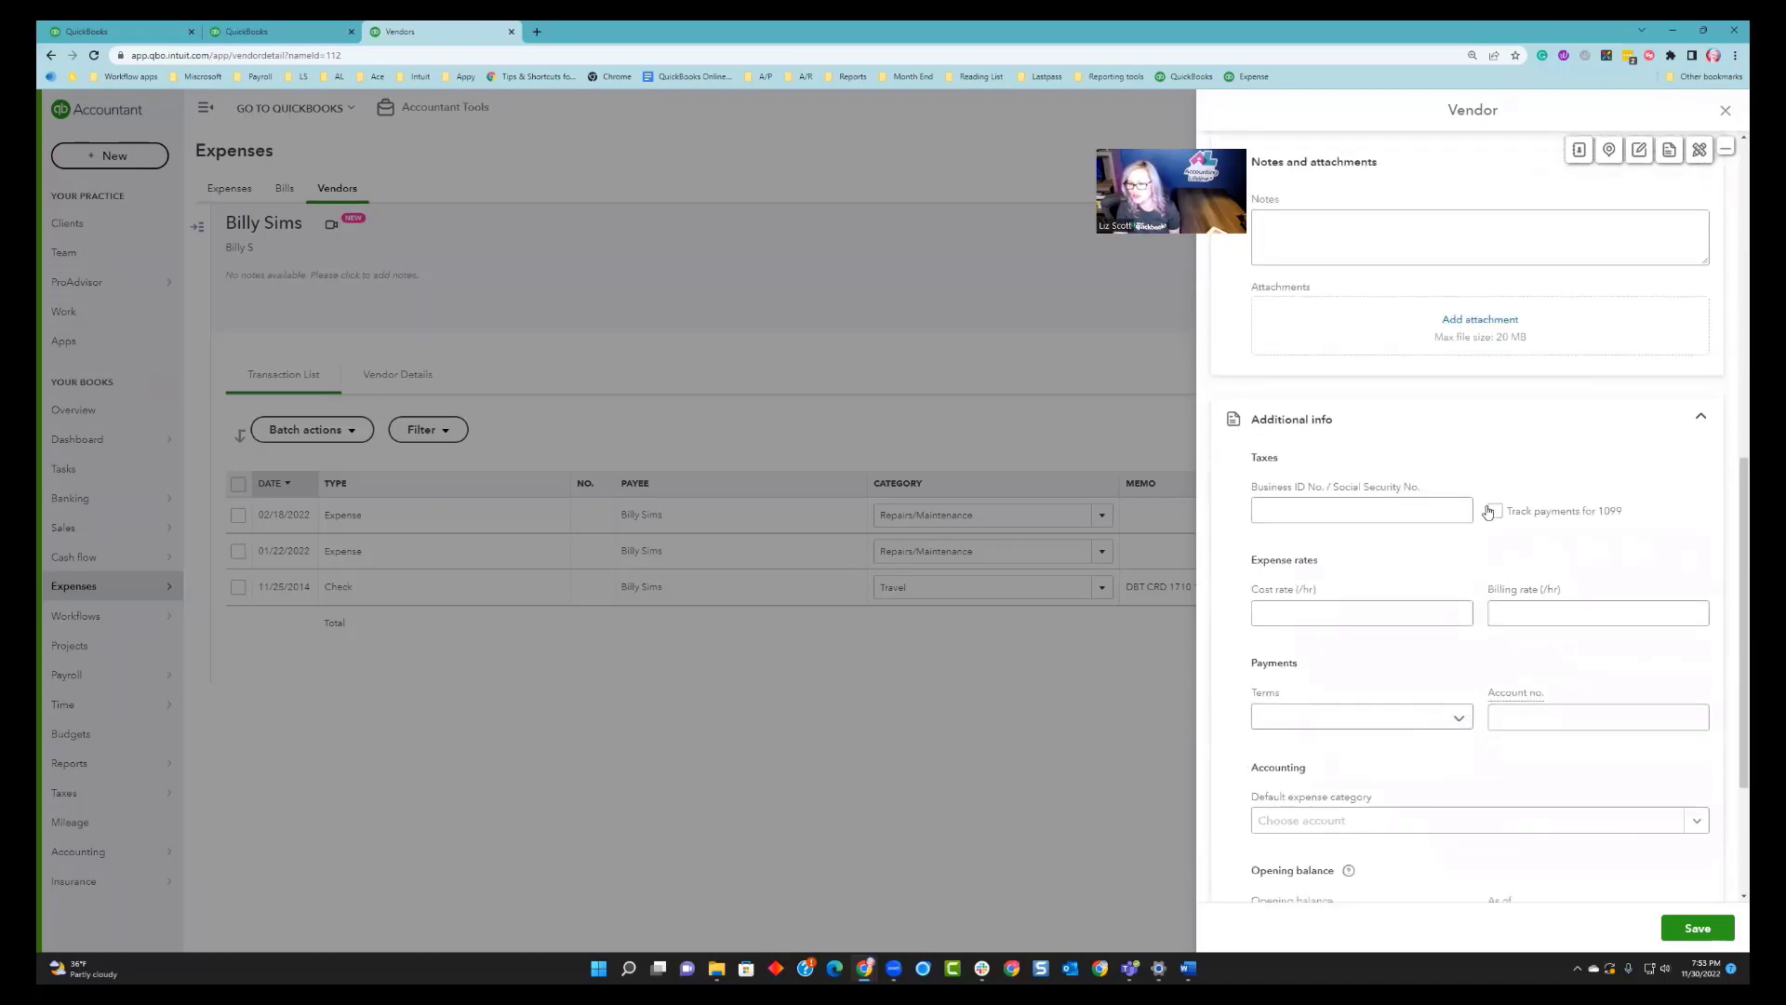
{"action": "left_click", "coordinate": [1704, 928]}
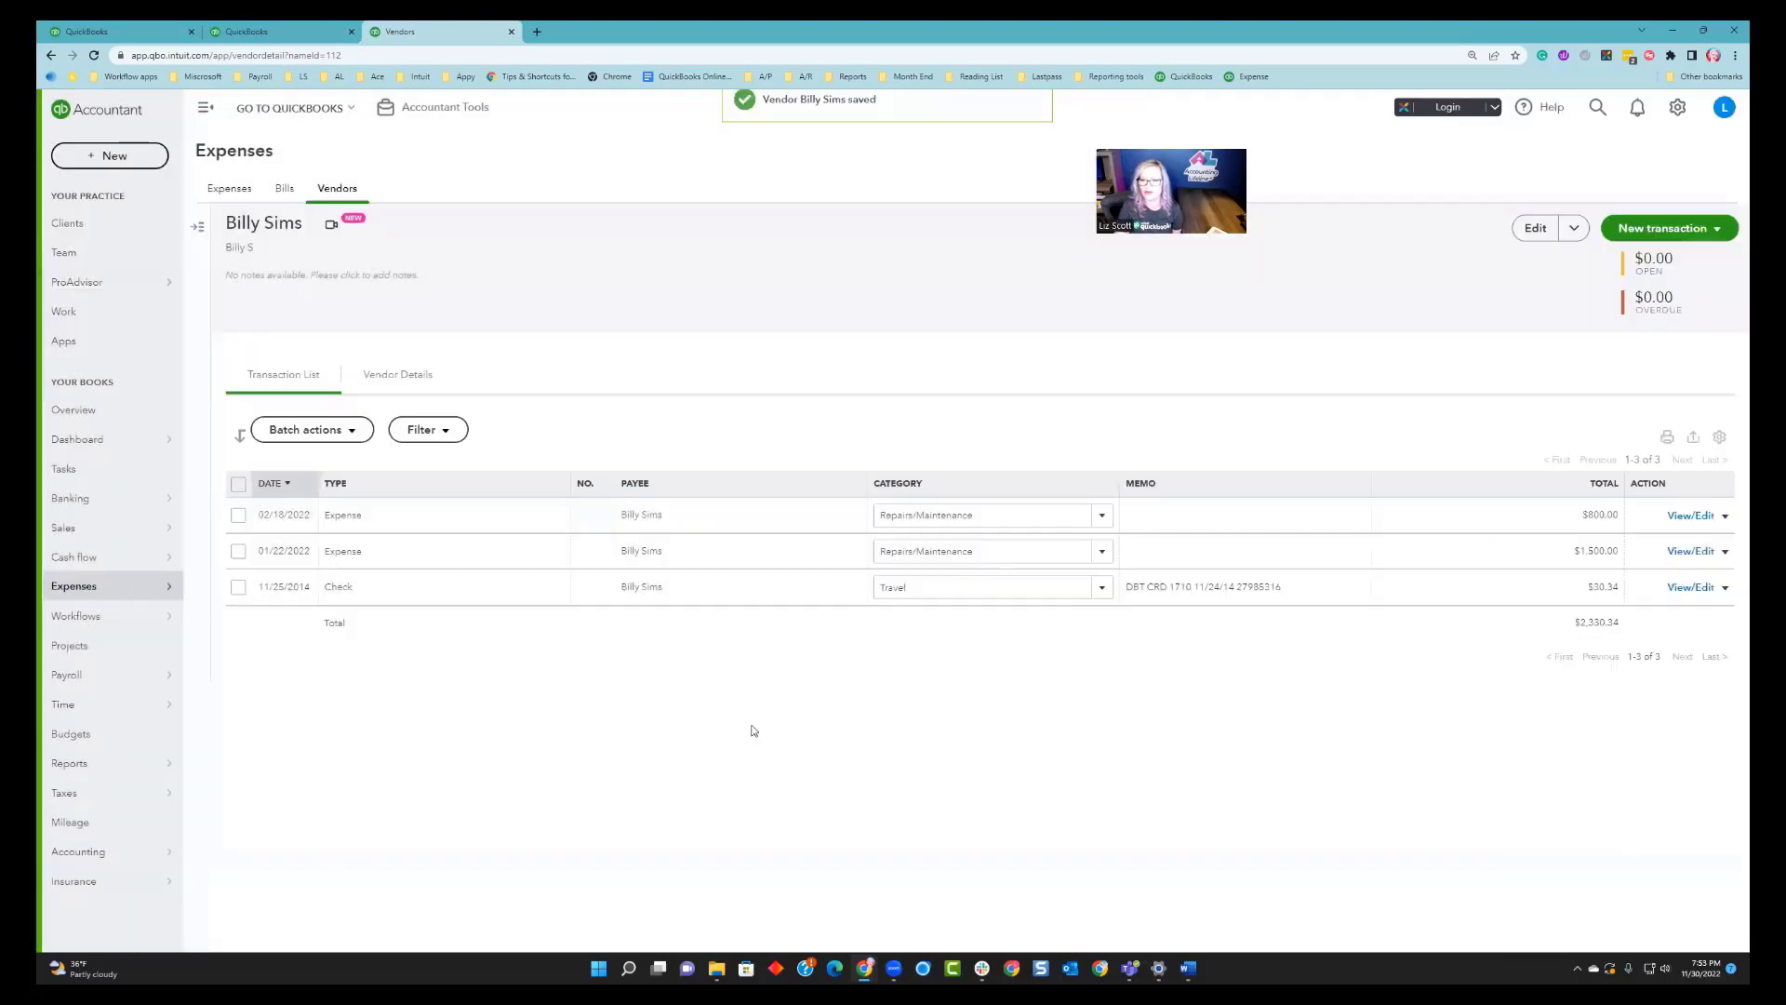
{"action": "left_click", "coordinate": [250, 28]}
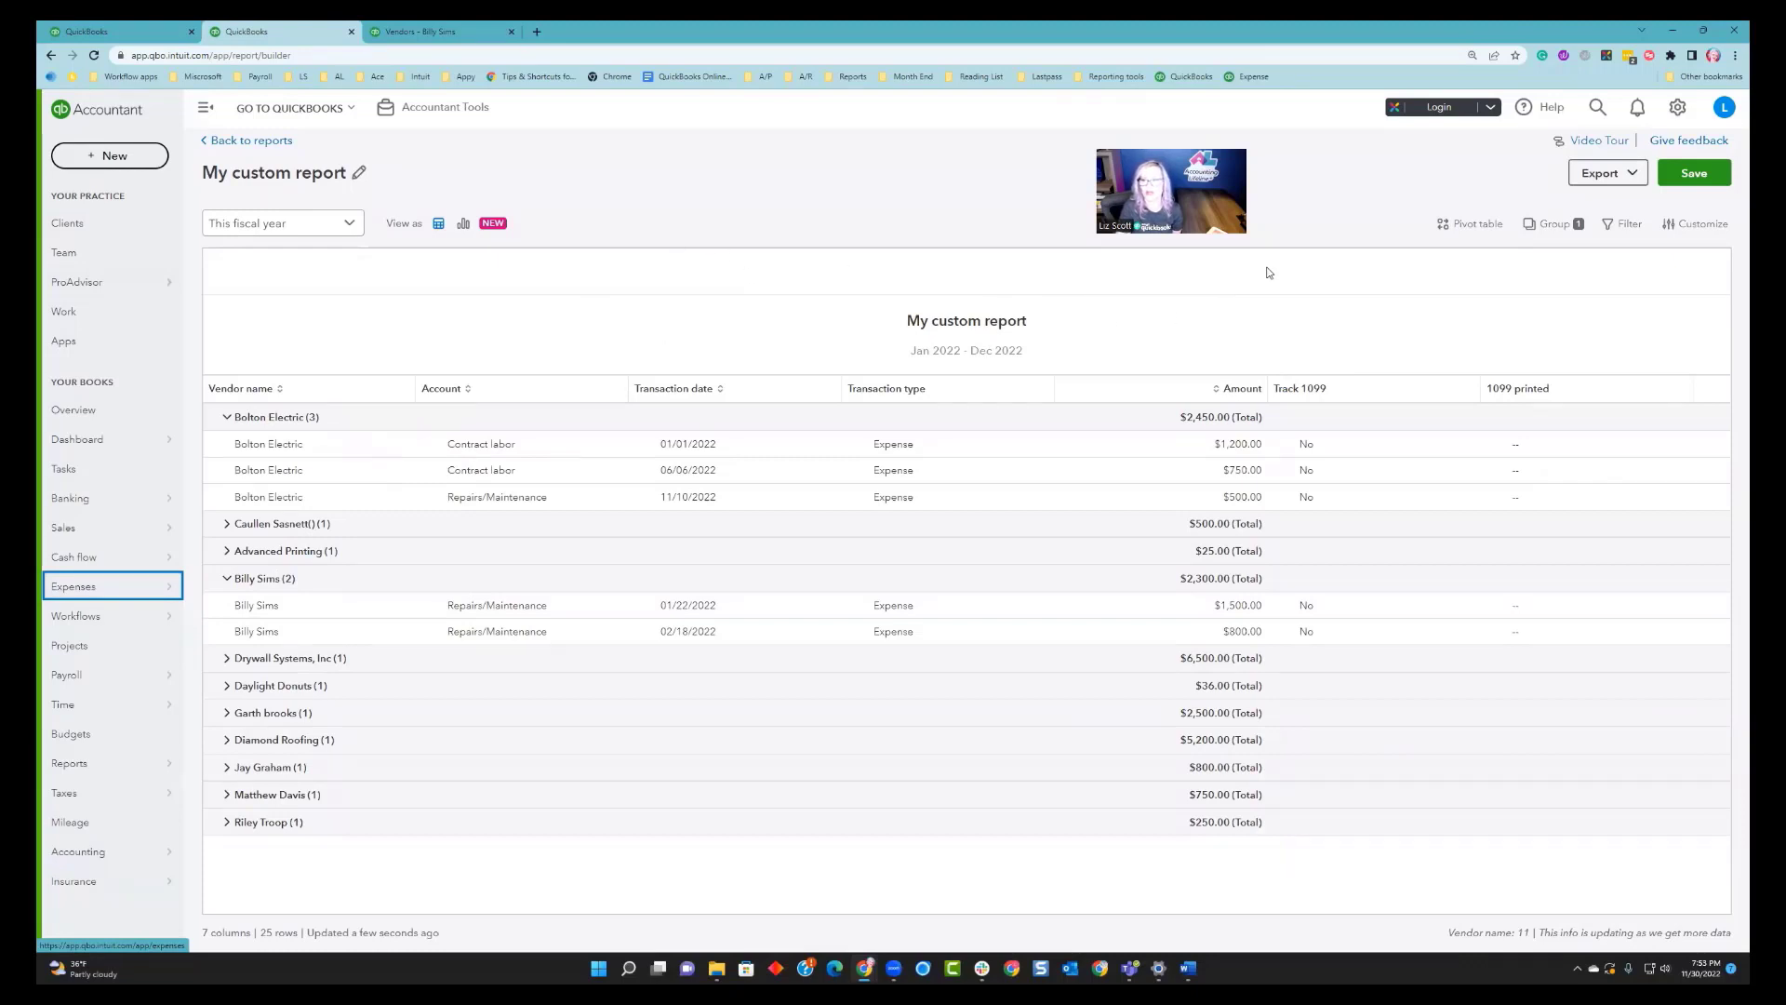
{"action": "left_click", "coordinate": [1629, 172]}
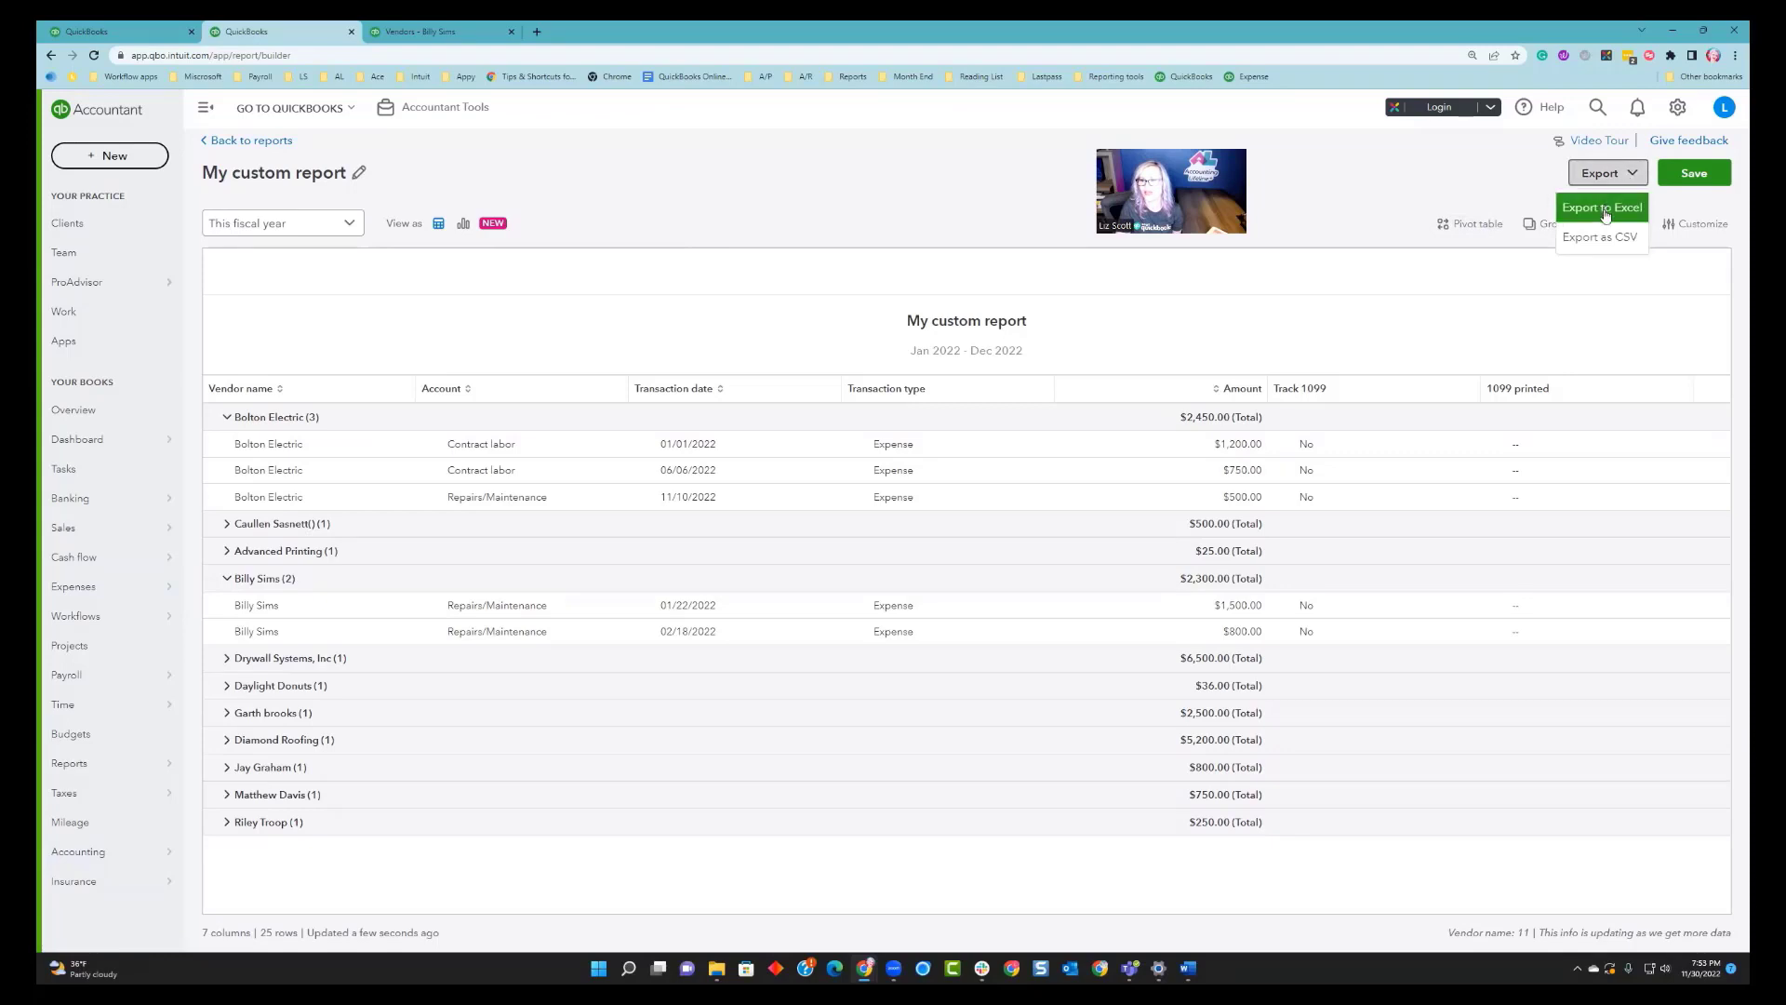
{"action": "left_click", "coordinate": [1633, 173]}
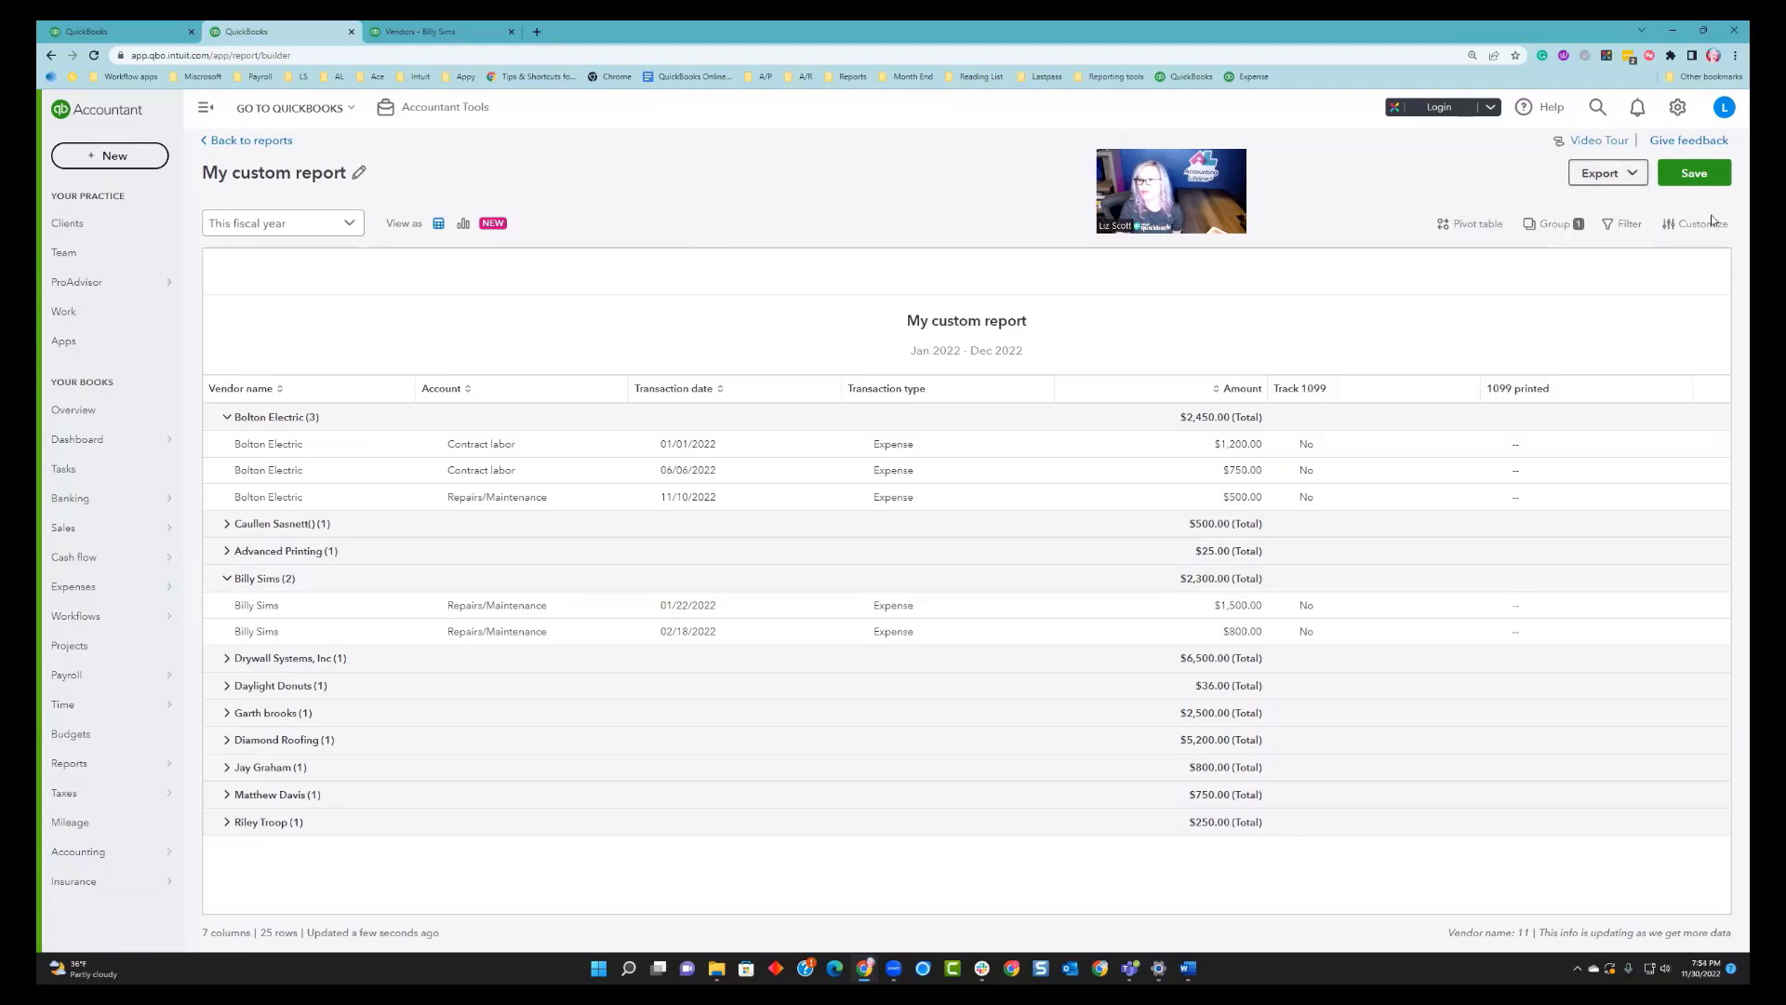
Refresh the report by regrouping it by Account and back to Vendor name, then expand the individual vendor's group.
{"action": "left_click", "coordinate": [1554, 226]}
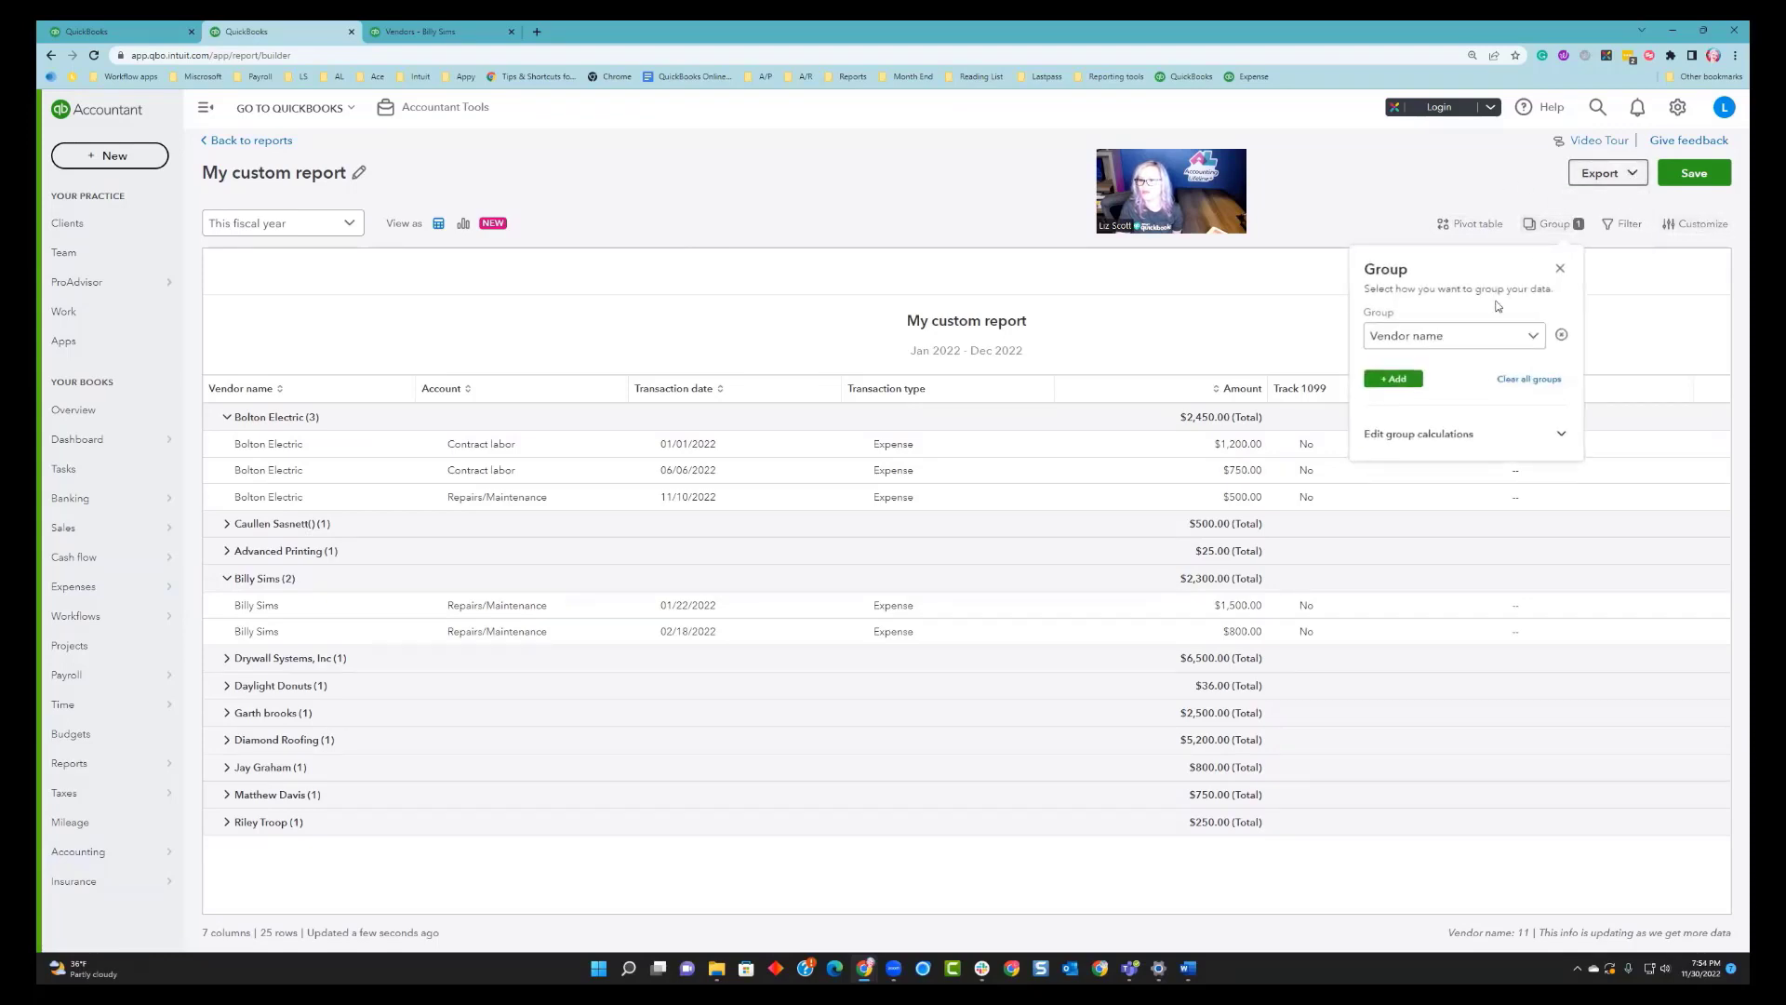
{"action": "left_click", "coordinate": [1526, 339]}
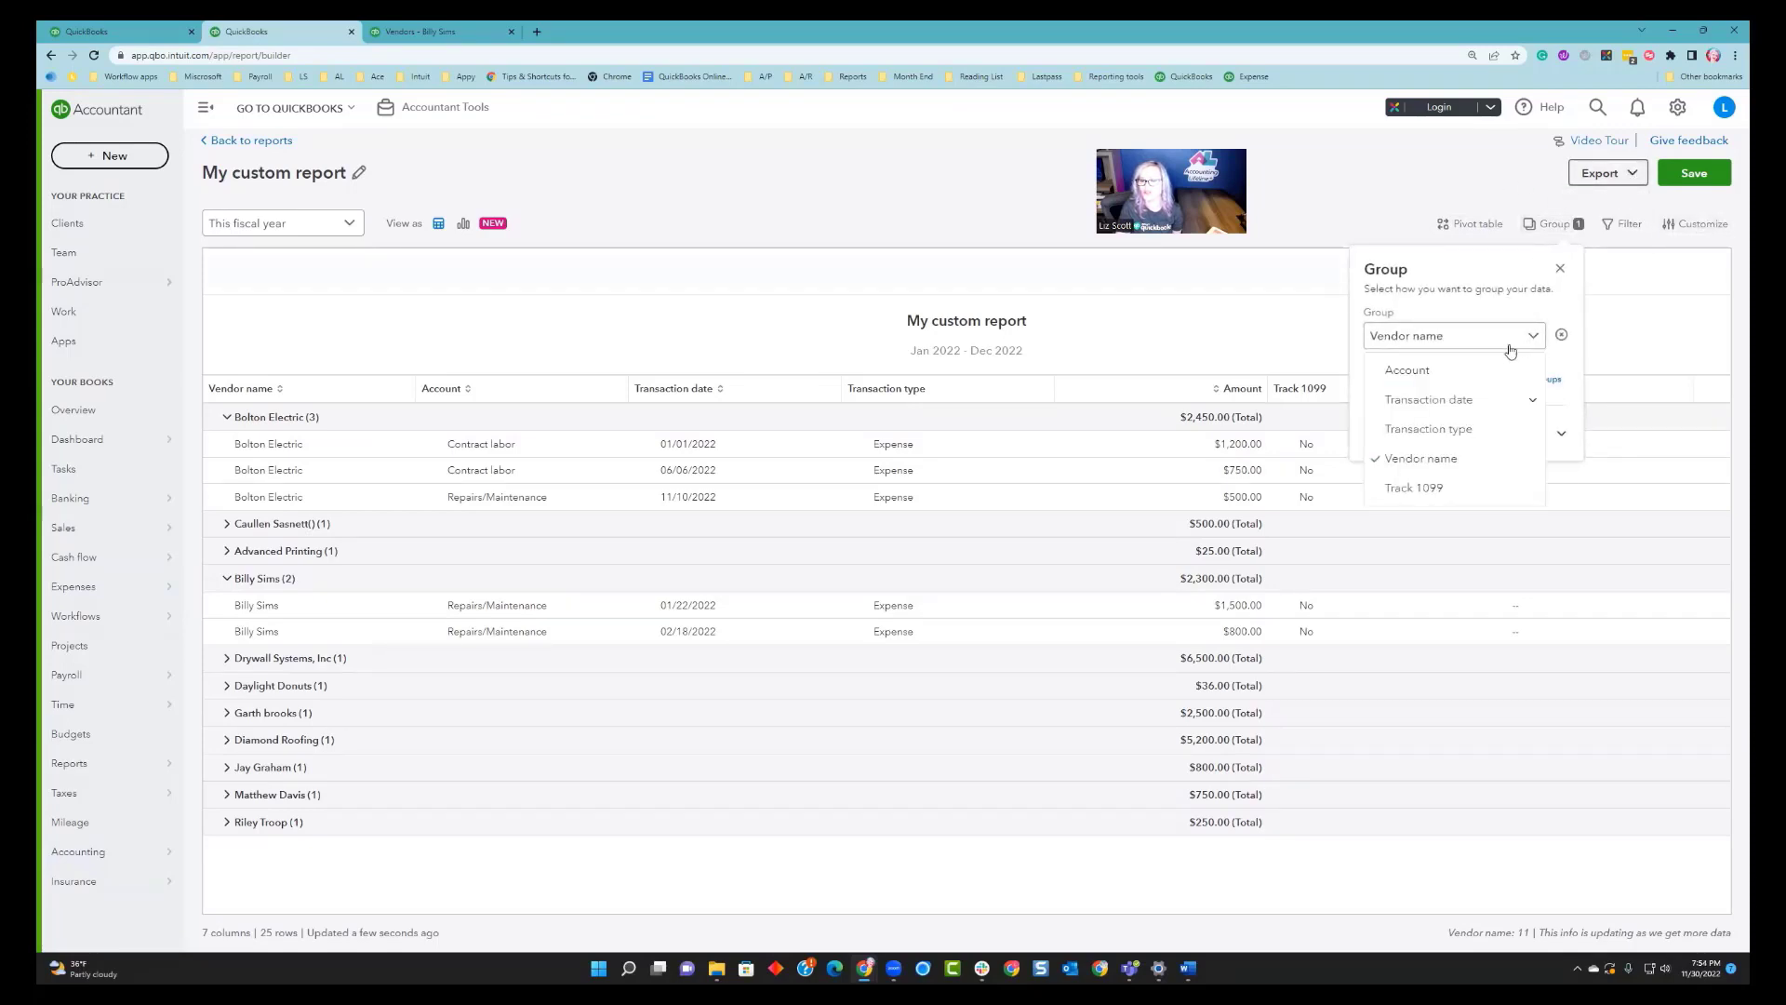
{"action": "left_click", "coordinate": [1421, 371]}
{"action": "left_click", "coordinate": [1462, 342]}
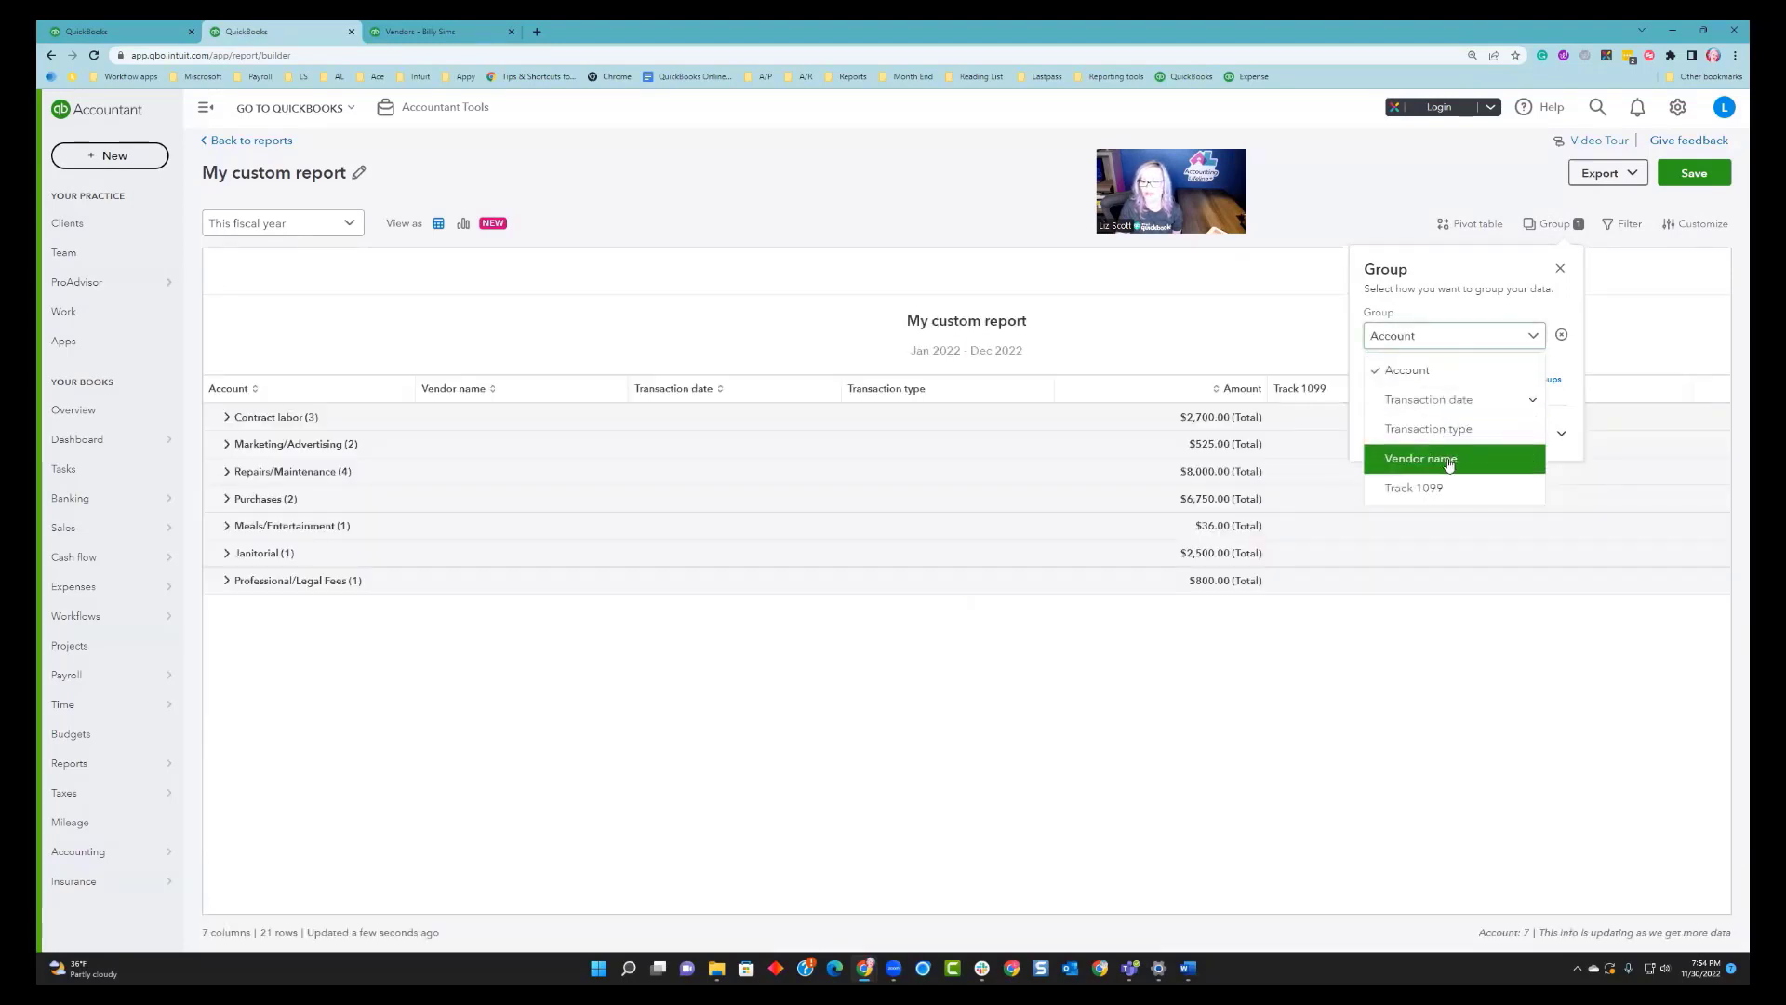
{"action": "left_click", "coordinate": [1415, 459]}
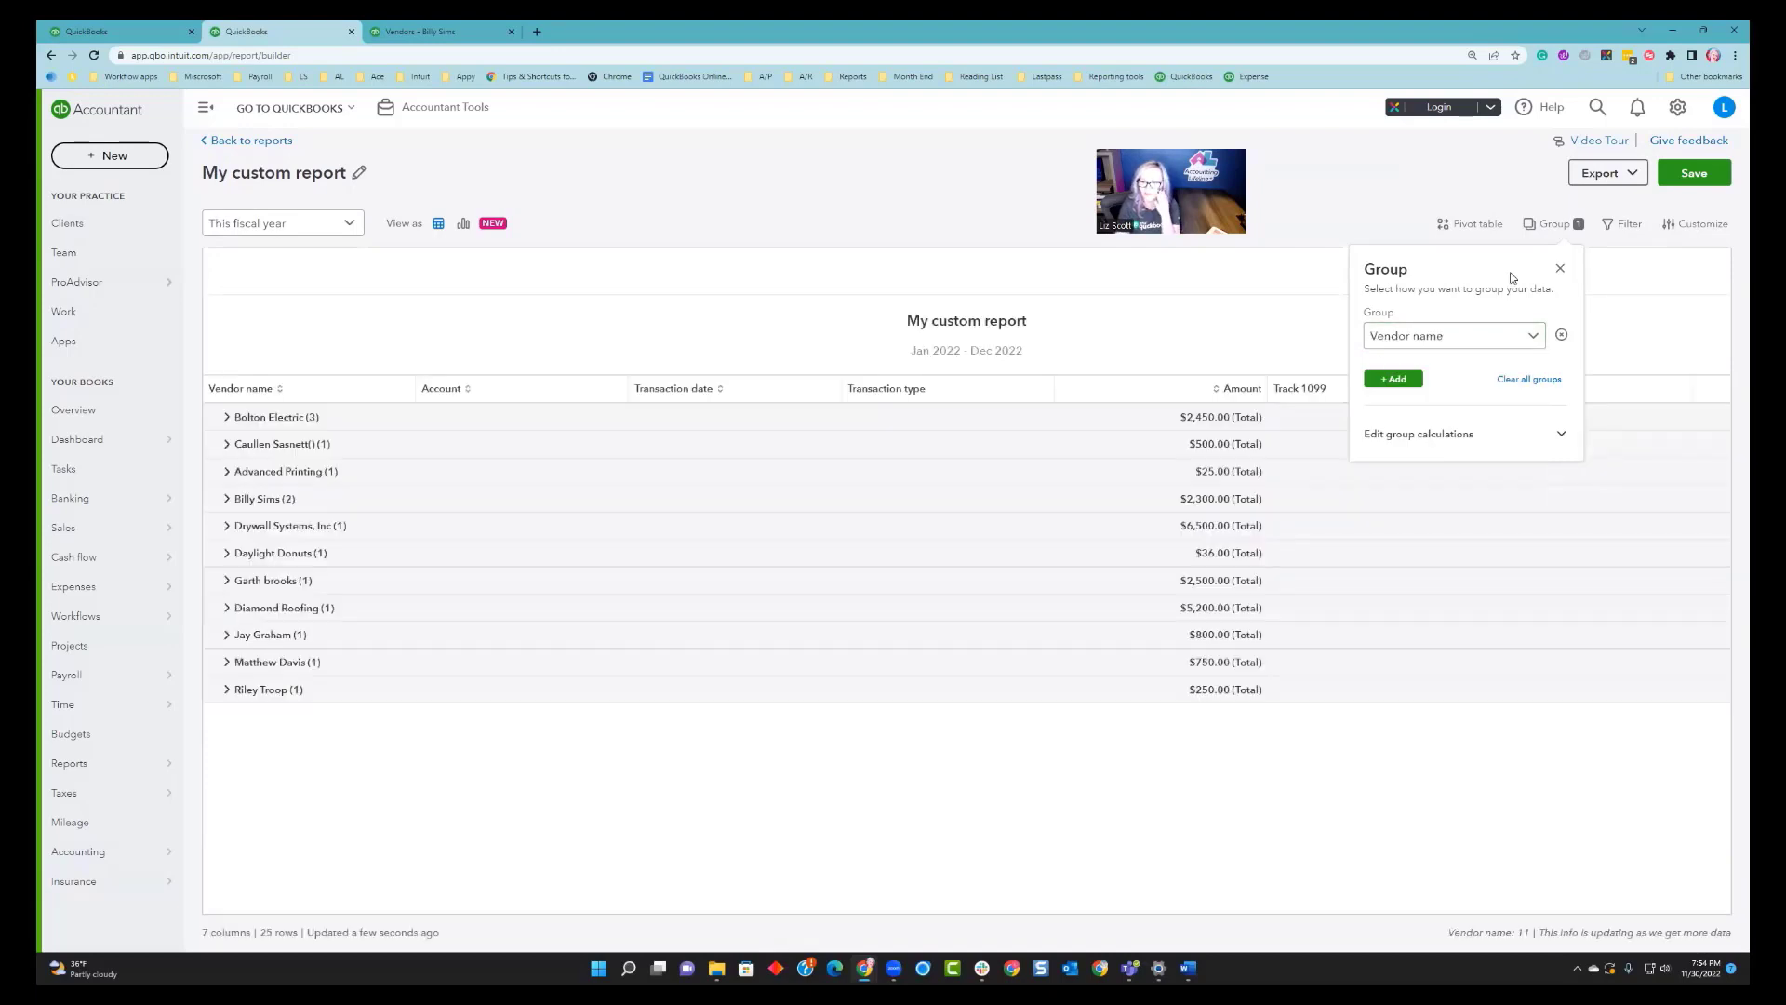
{"action": "left_click", "coordinate": [1560, 268]}
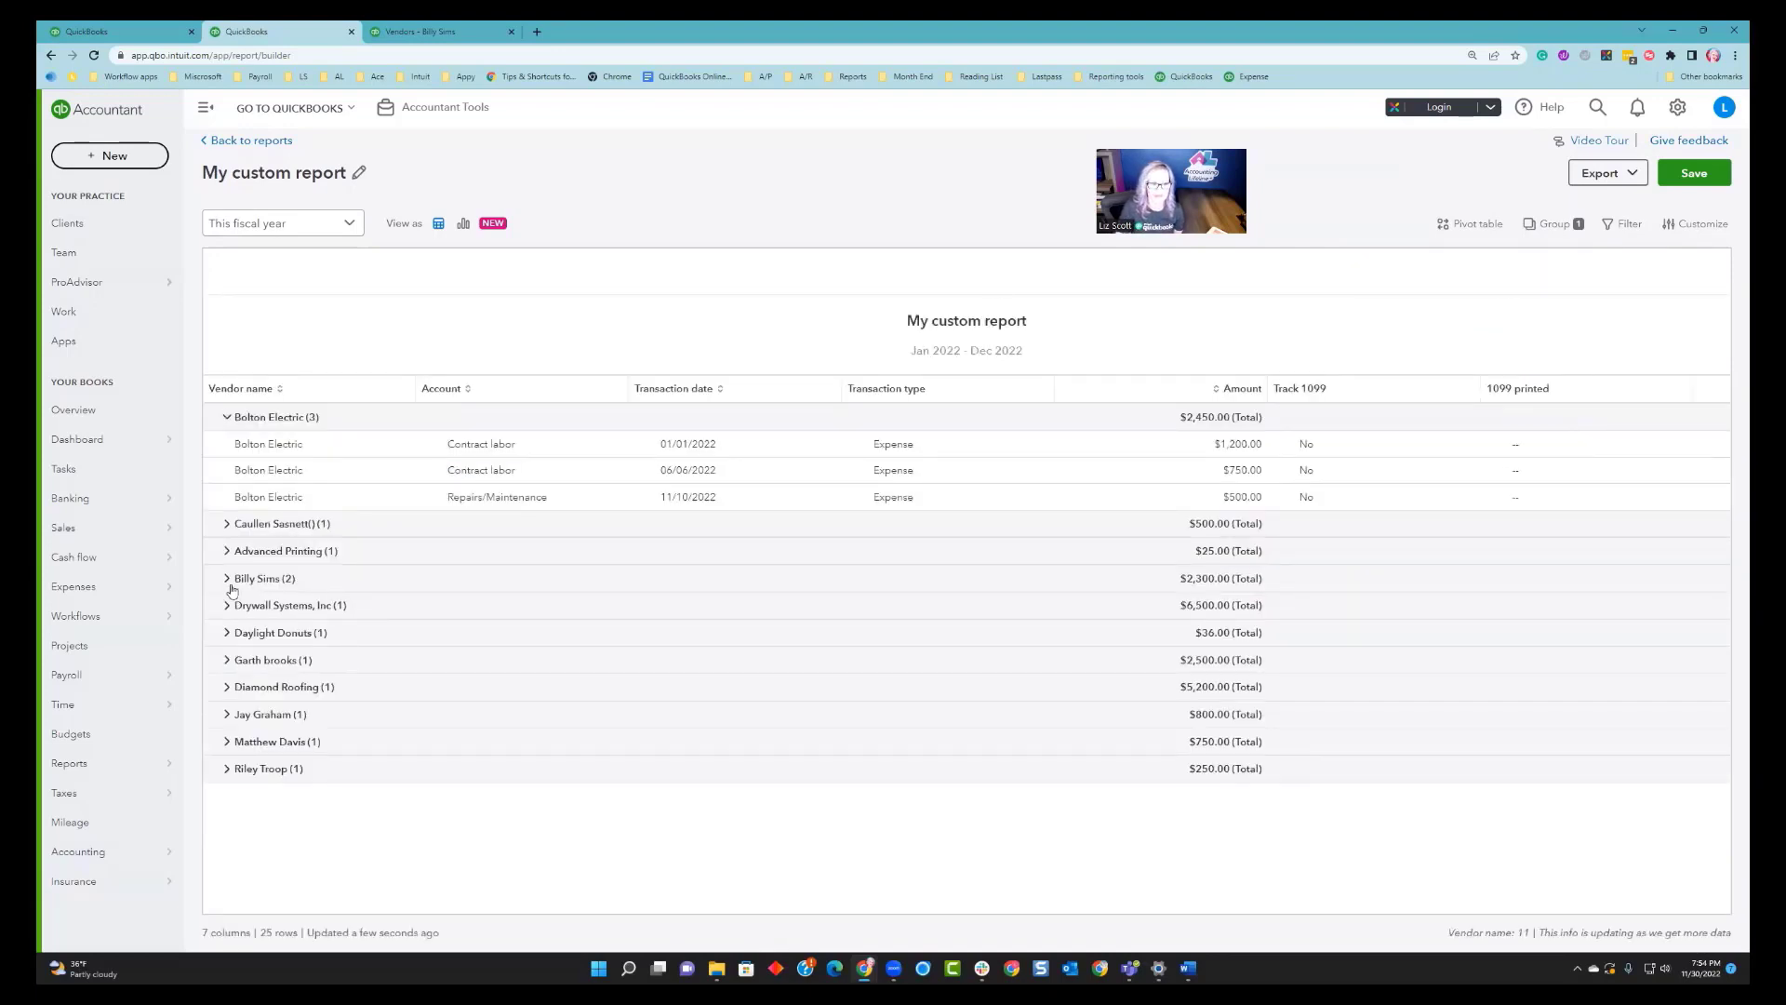
{"action": "left_click", "coordinate": [437, 578]}
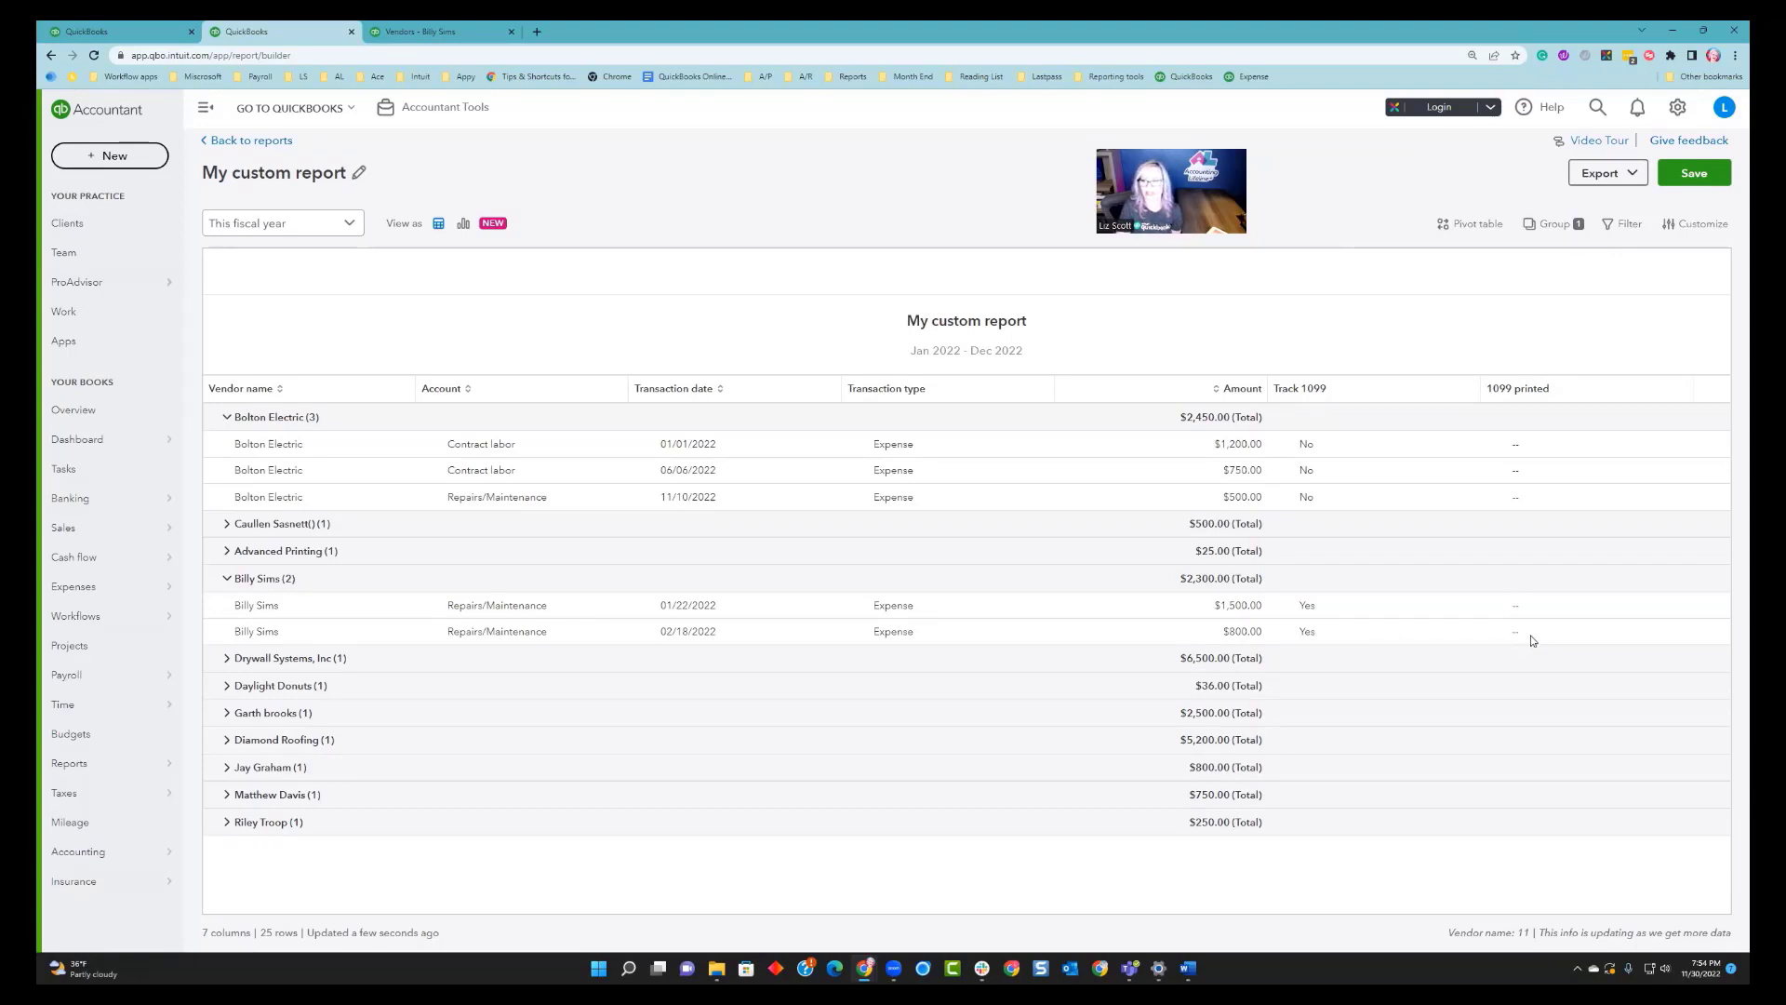
Add a report filter so Track 1099 equals Yes.
{"action": "left_click", "coordinate": [1623, 225]}
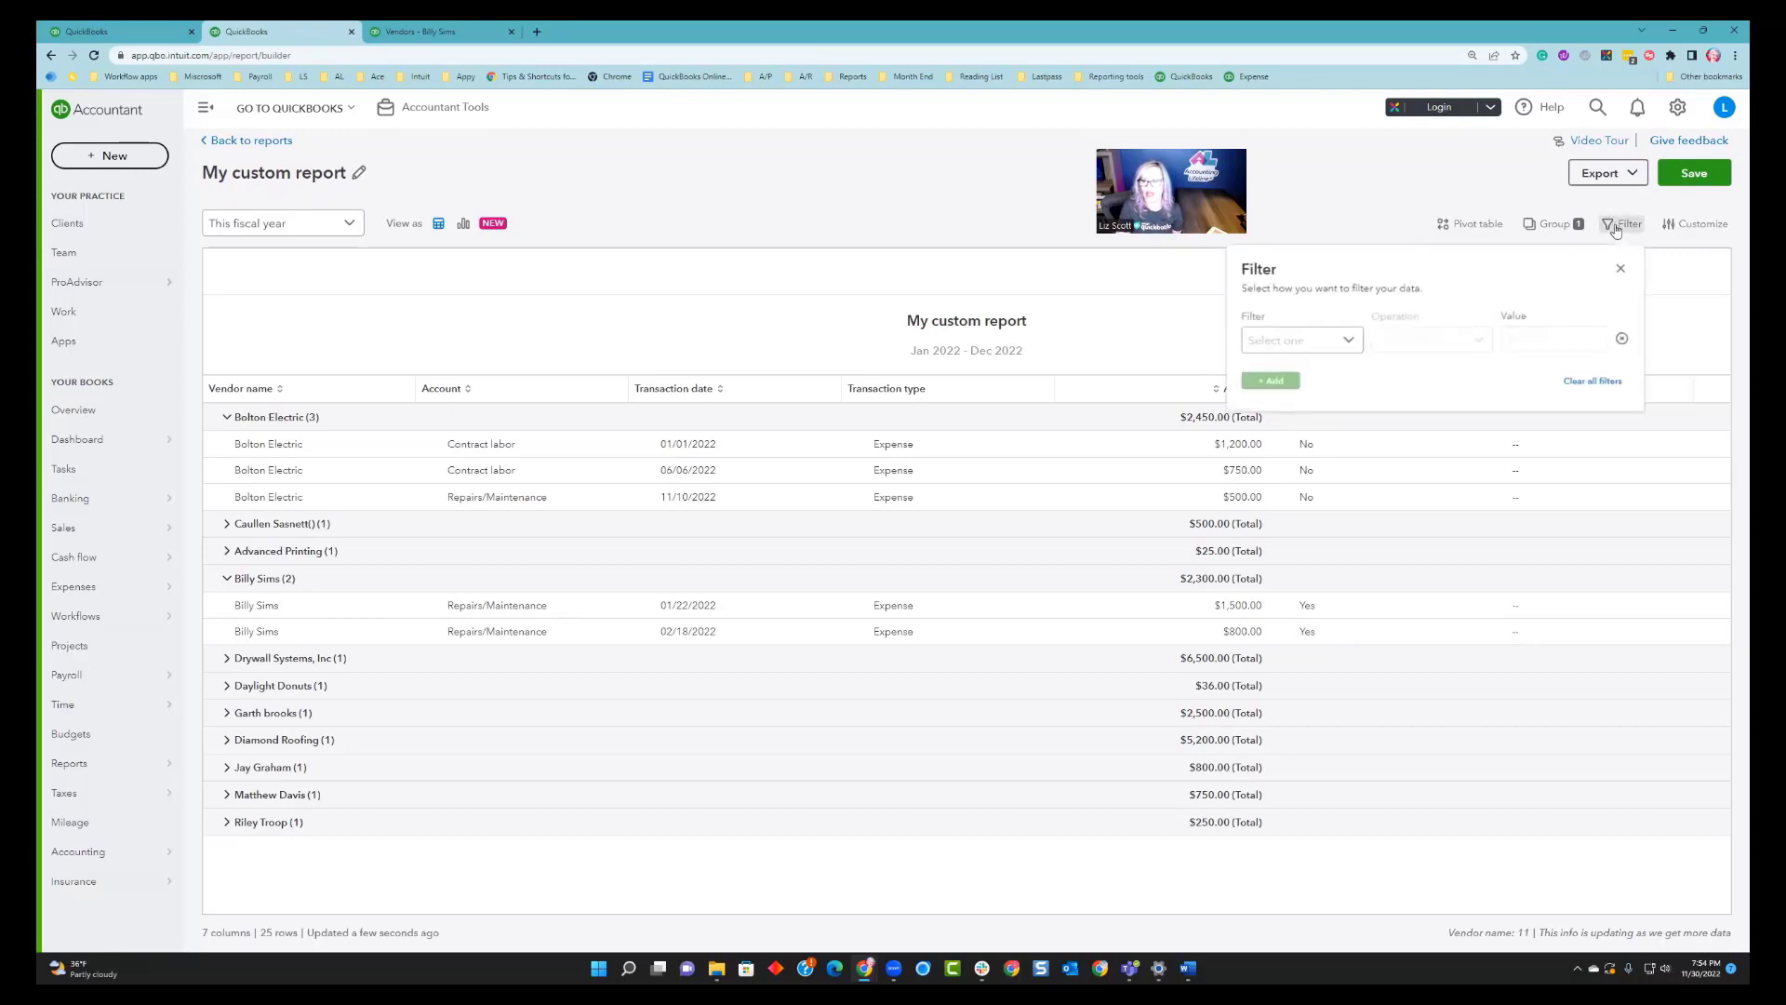
{"action": "left_click", "coordinate": [1348, 341]}
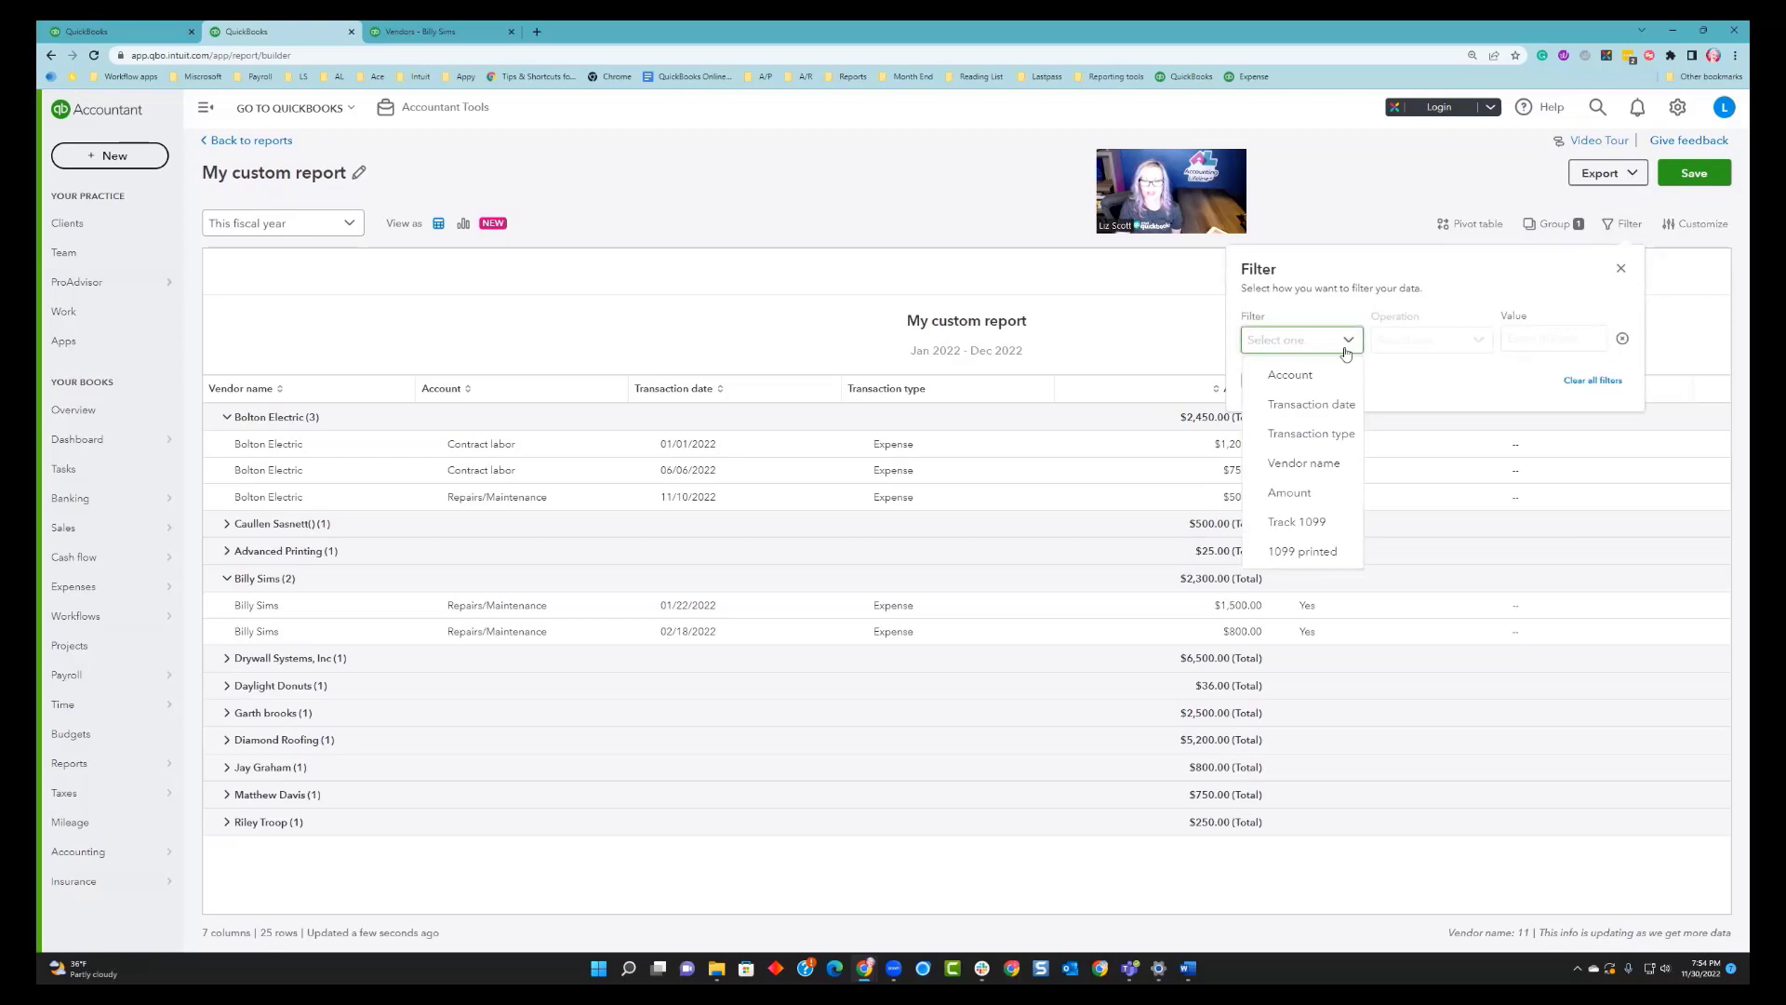
{"action": "left_click", "coordinate": [1282, 524]}
{"action": "left_click", "coordinate": [1467, 344]}
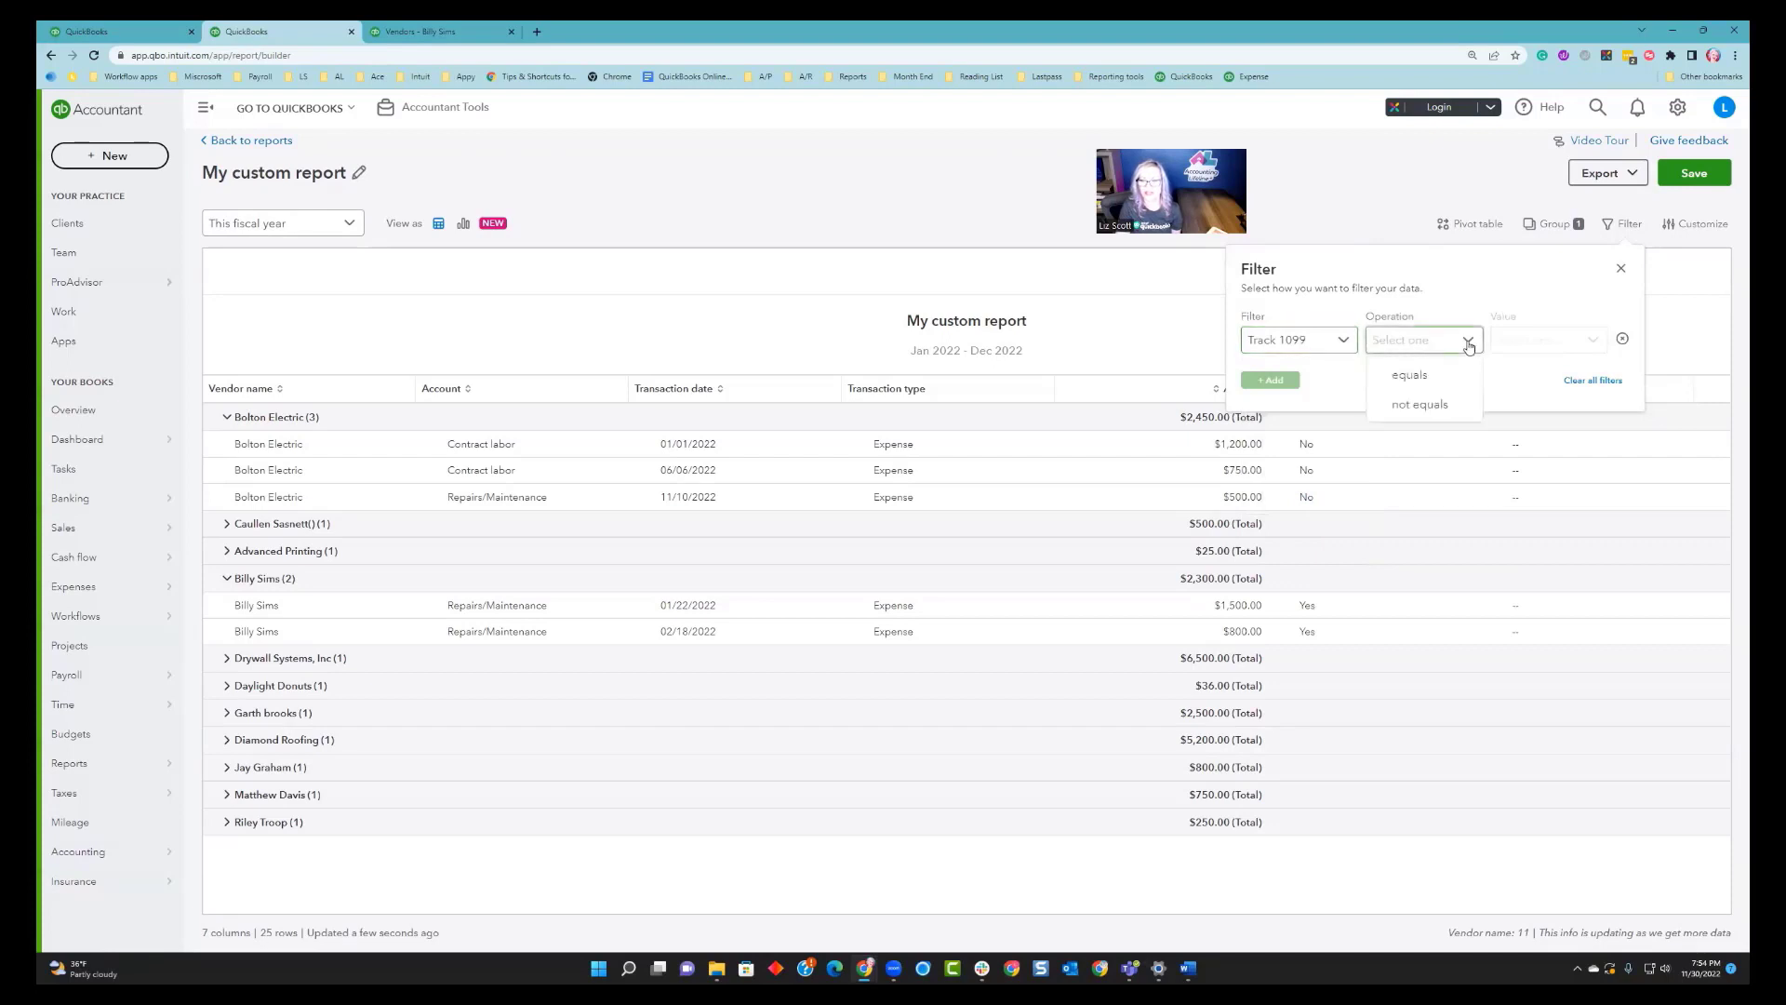
{"action": "left_click", "coordinate": [1412, 374]}
{"action": "left_click", "coordinate": [1537, 341]}
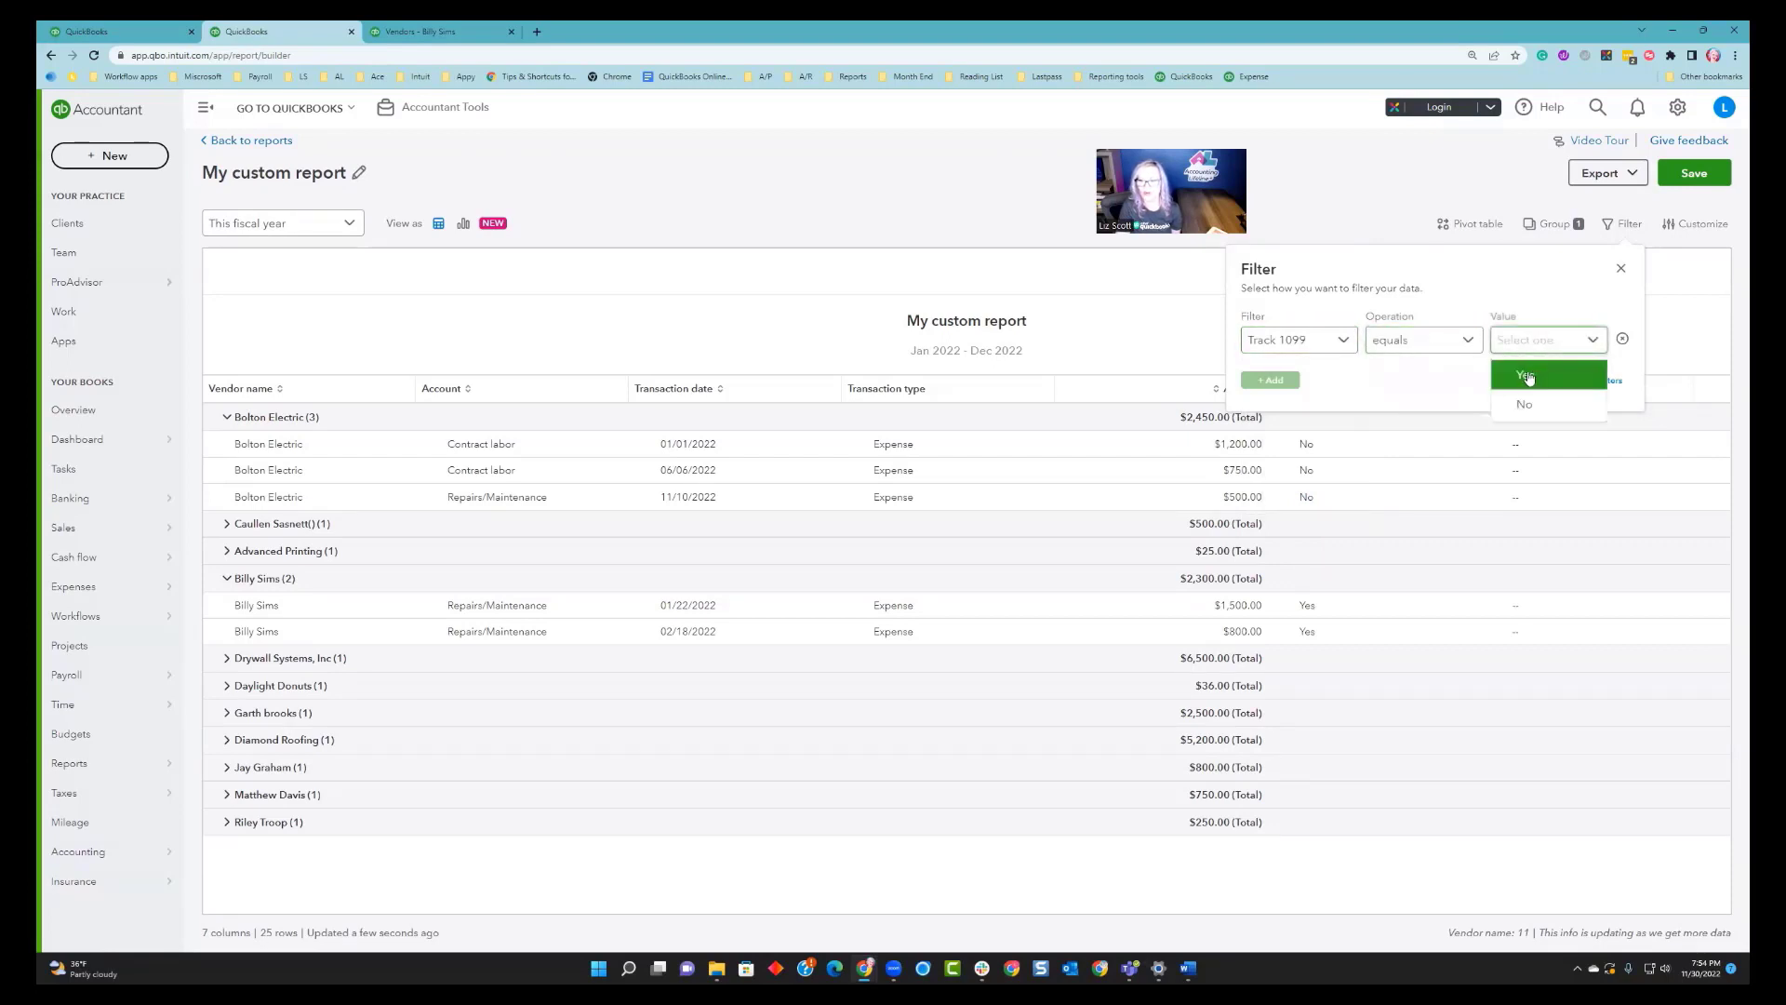
{"action": "left_click", "coordinate": [1528, 376]}
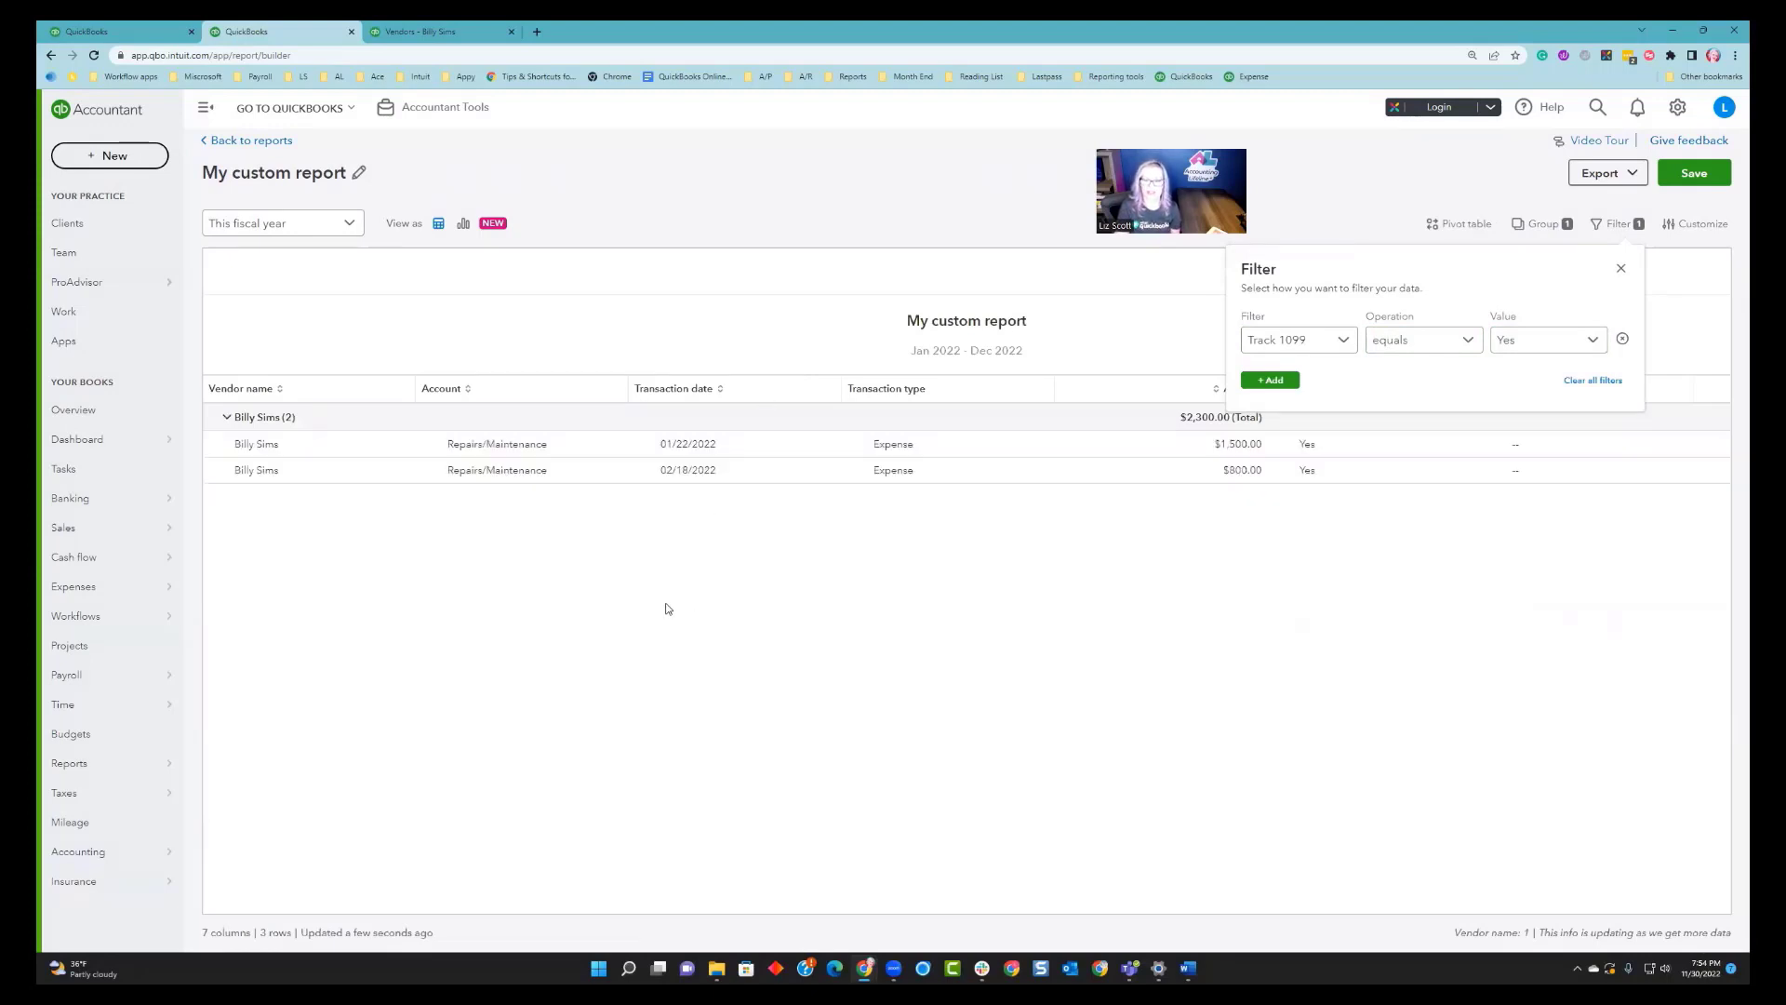
{"action": "left_click", "coordinate": [1622, 269]}
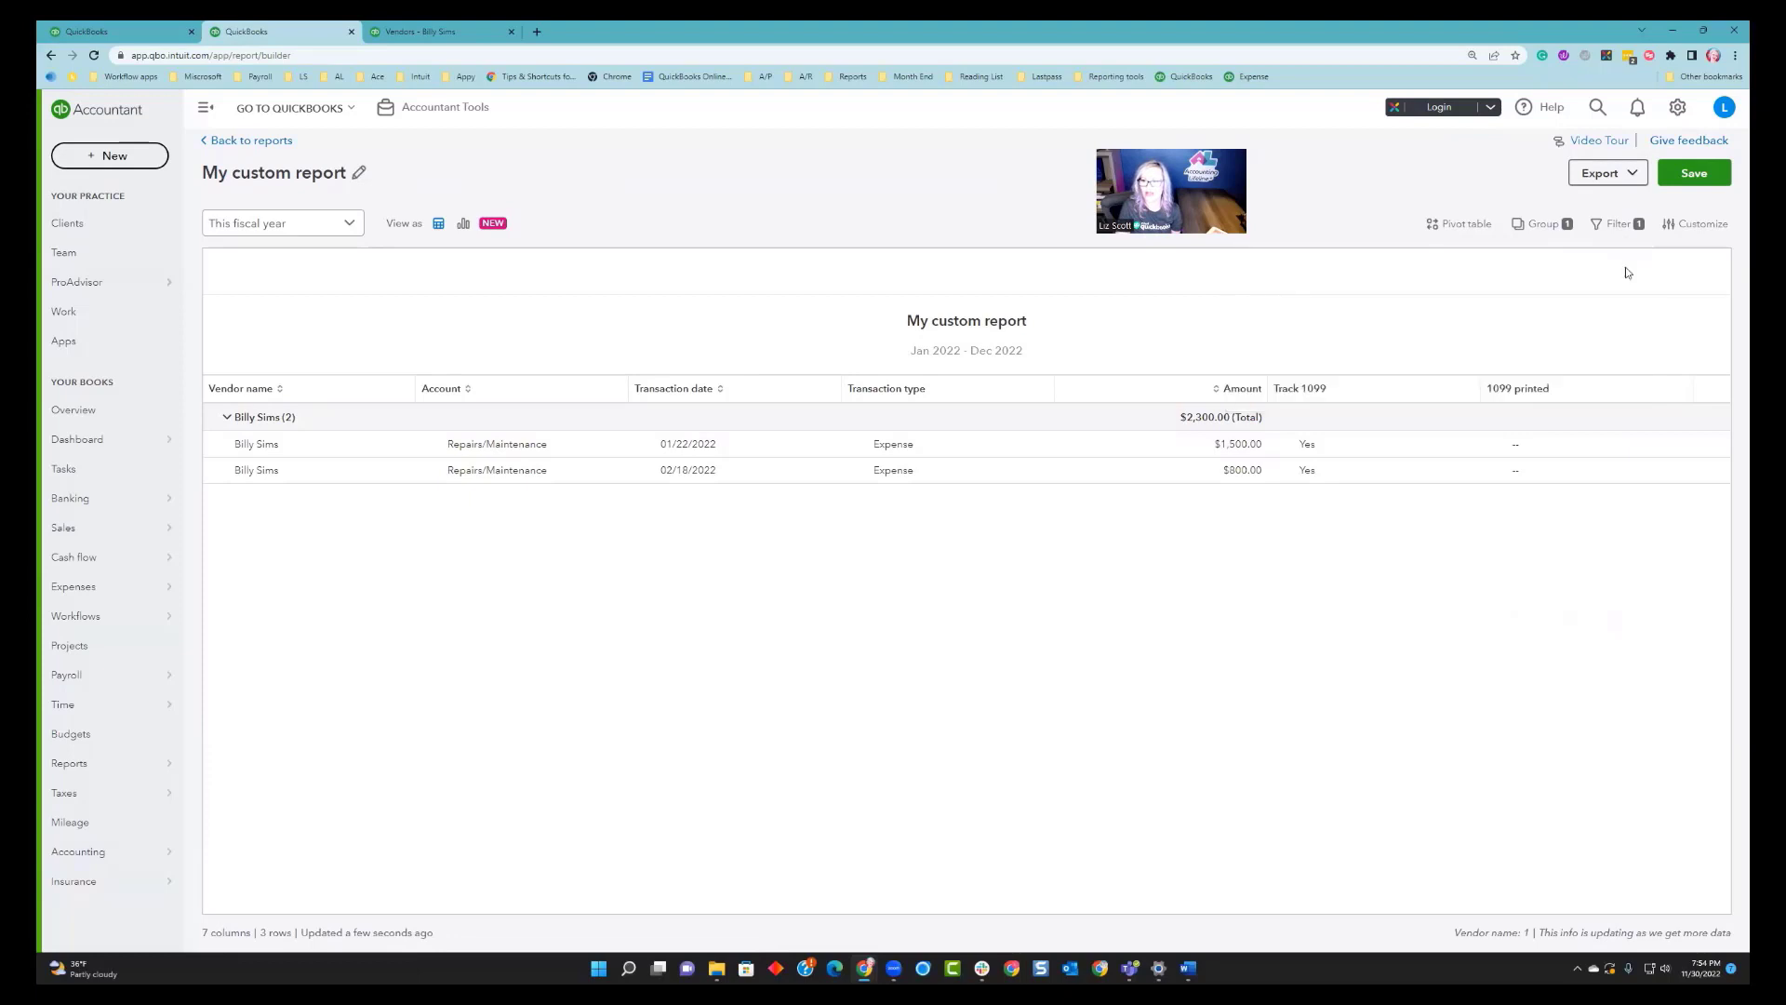
Change the Track 1099 filter value to No.
{"action": "left_click", "coordinate": [226, 418]}
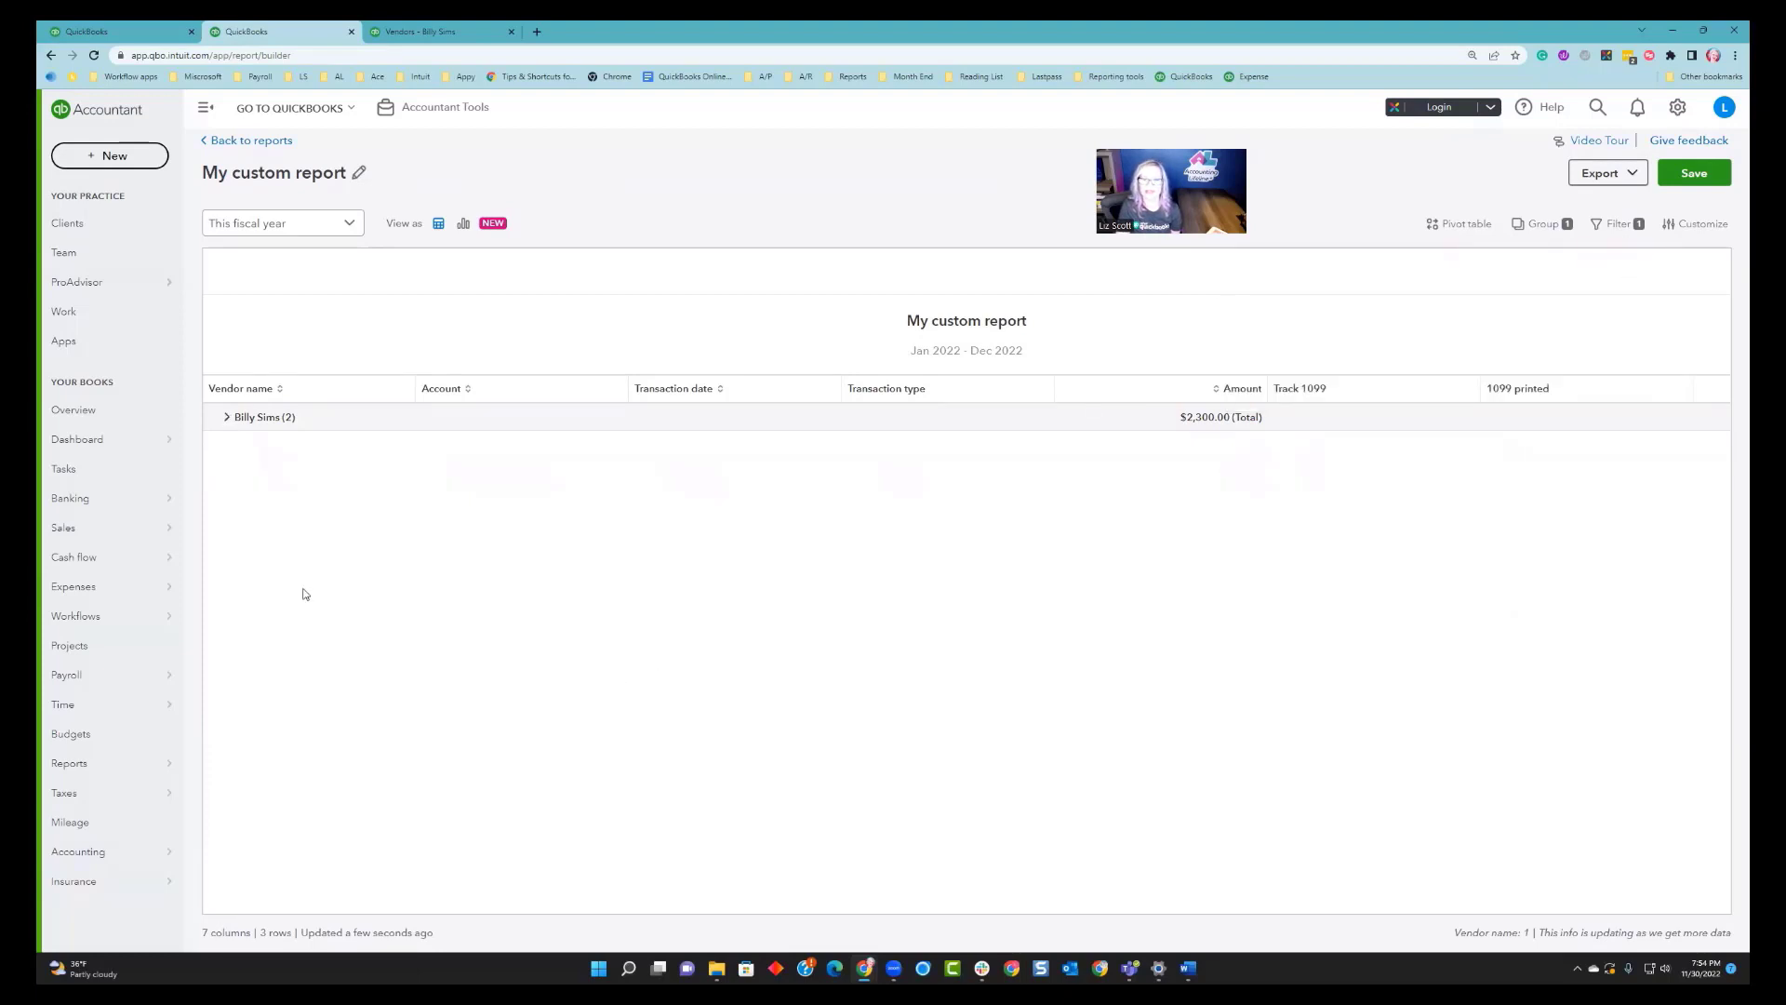
{"action": "left_click", "coordinate": [226, 418]}
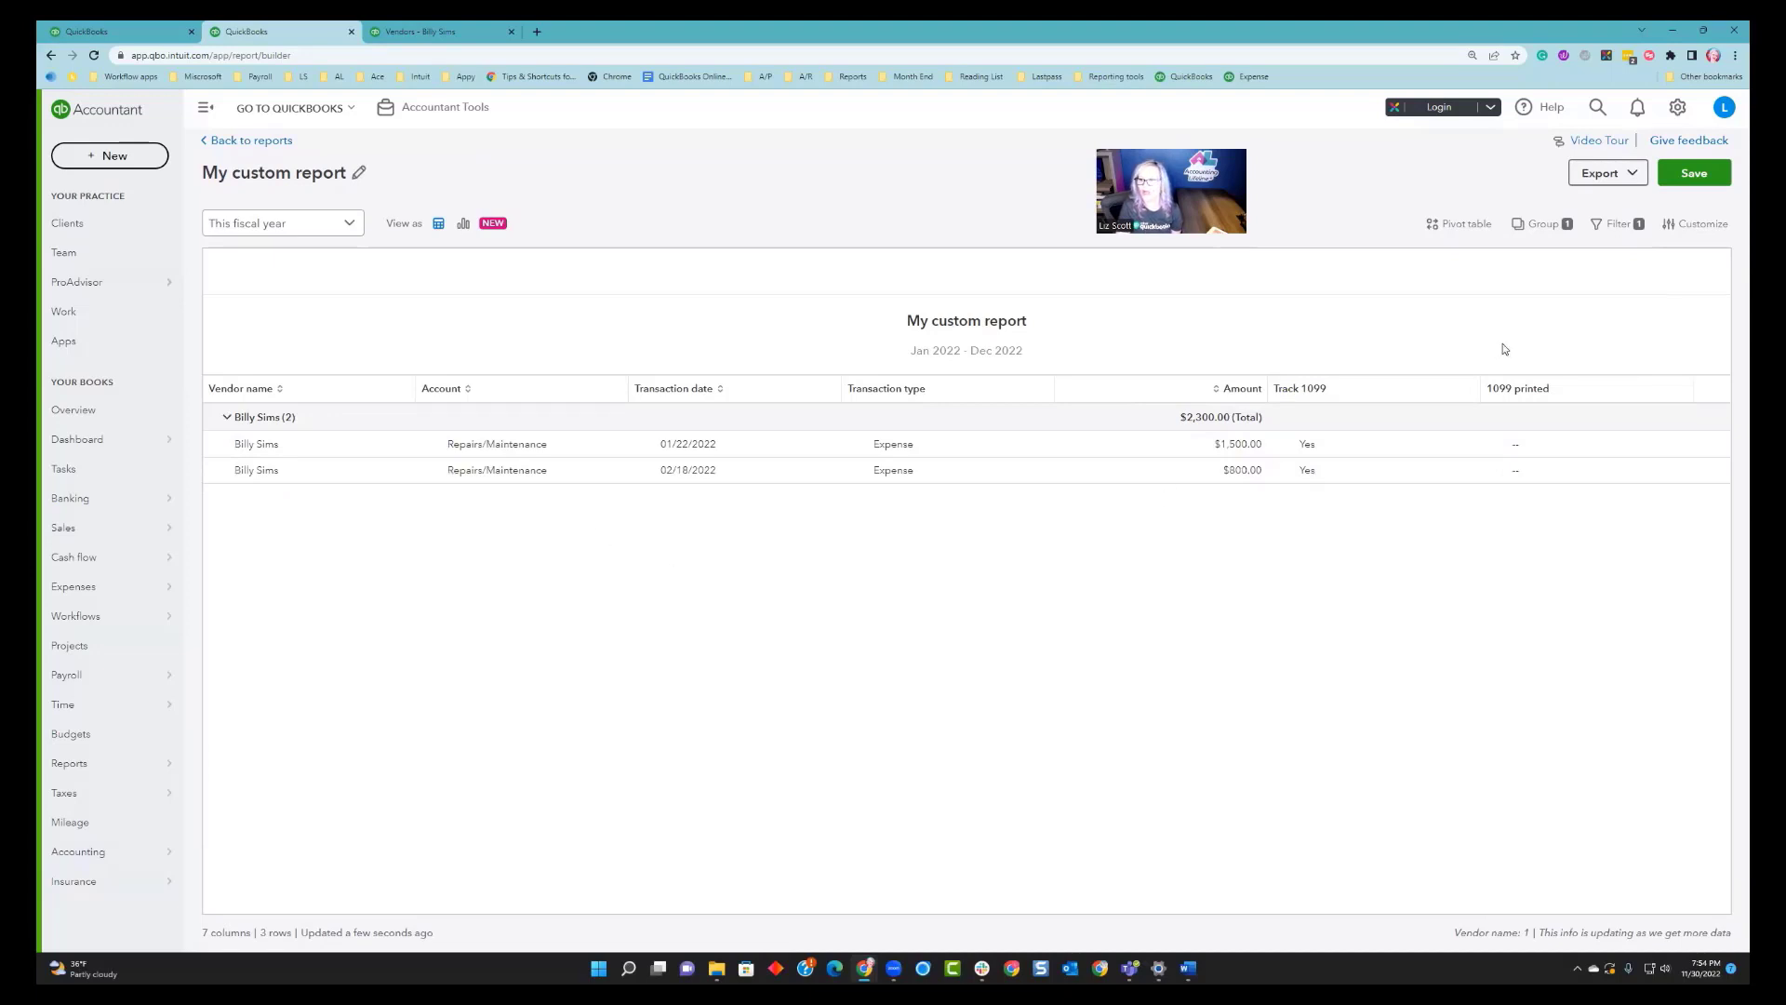
{"action": "left_click", "coordinate": [1617, 224]}
{"action": "left_click", "coordinate": [1564, 345]}
{"action": "left_click", "coordinate": [1530, 407]}
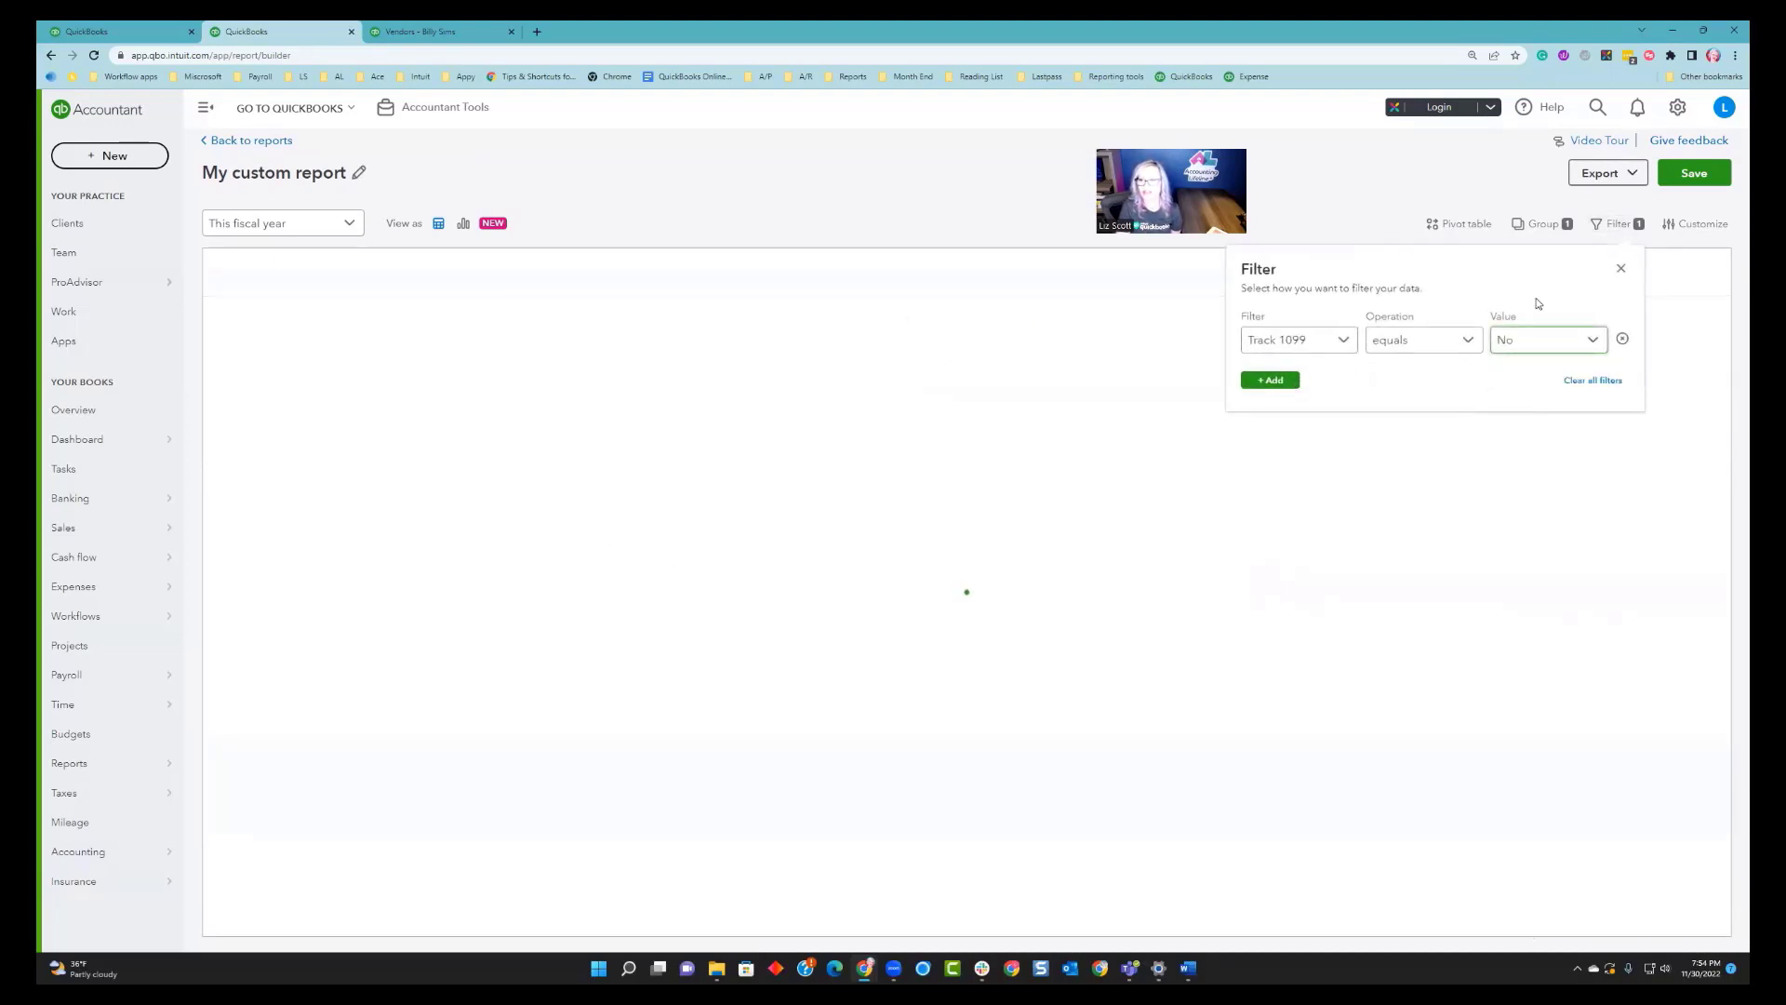
{"action": "left_click", "coordinate": [1621, 270]}
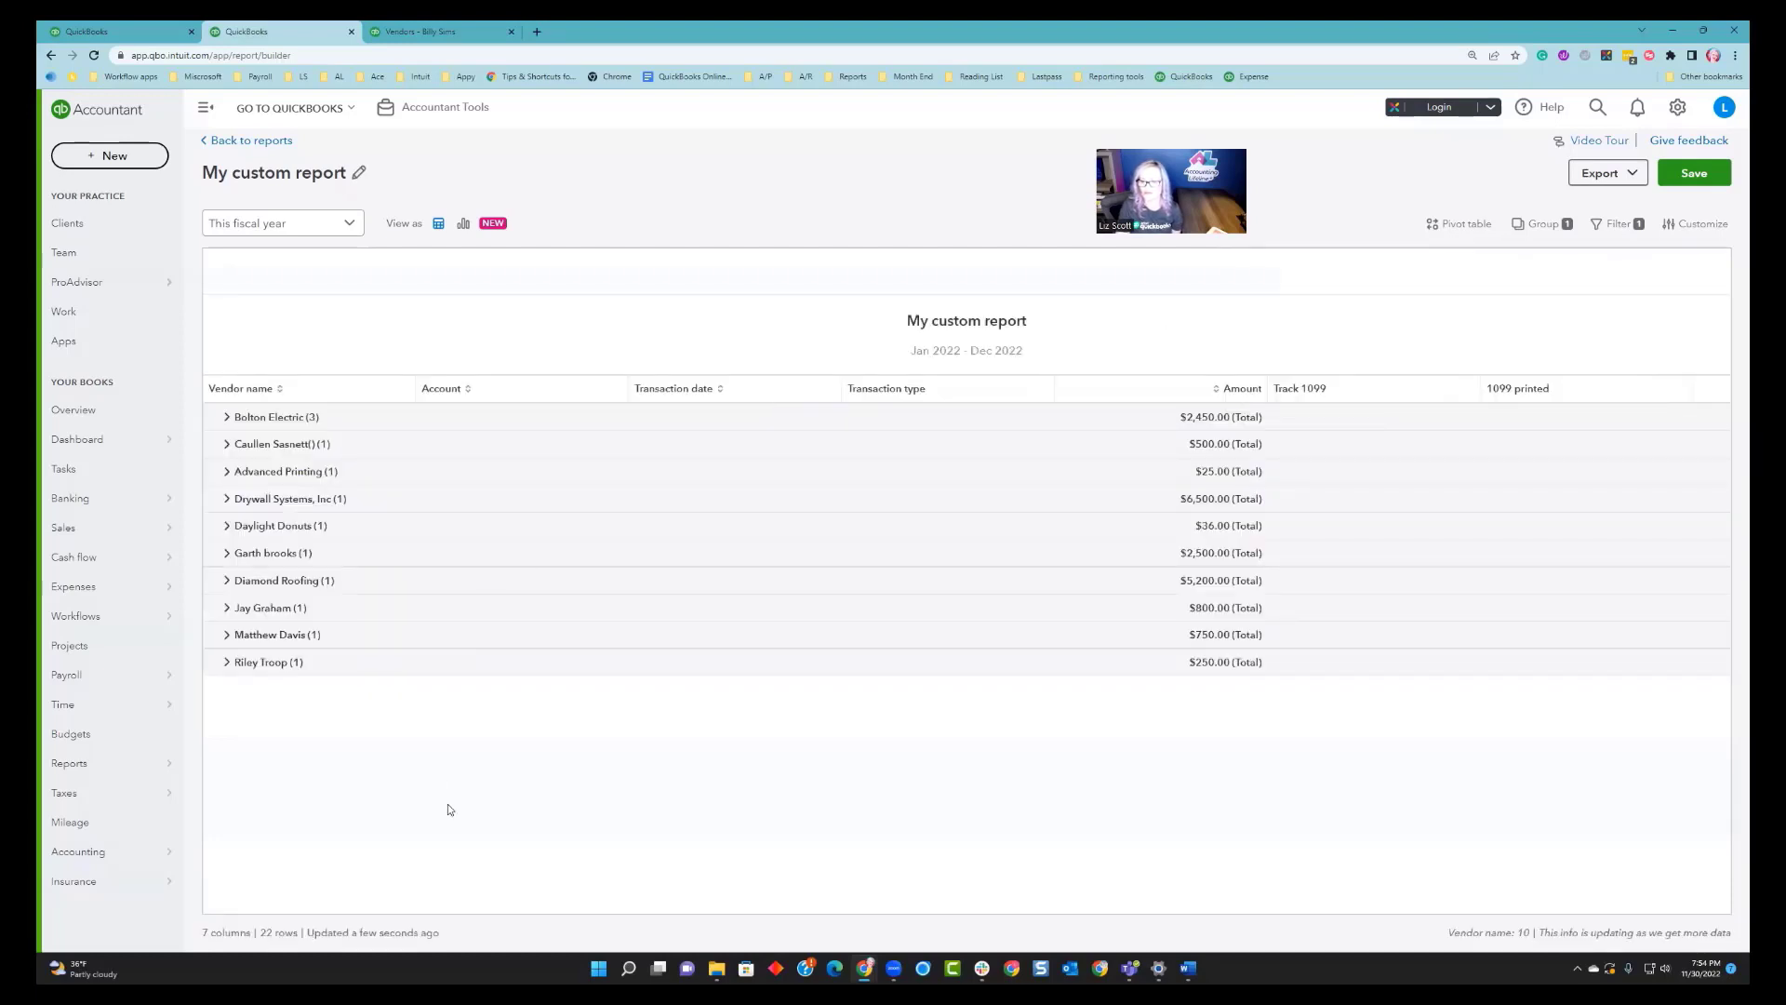
Turn on a pivot table with Vendor name as rows, Account as columns and Amount as values.
{"action": "left_click", "coordinate": [227, 418]}
{"action": "left_click", "coordinate": [1626, 173]}
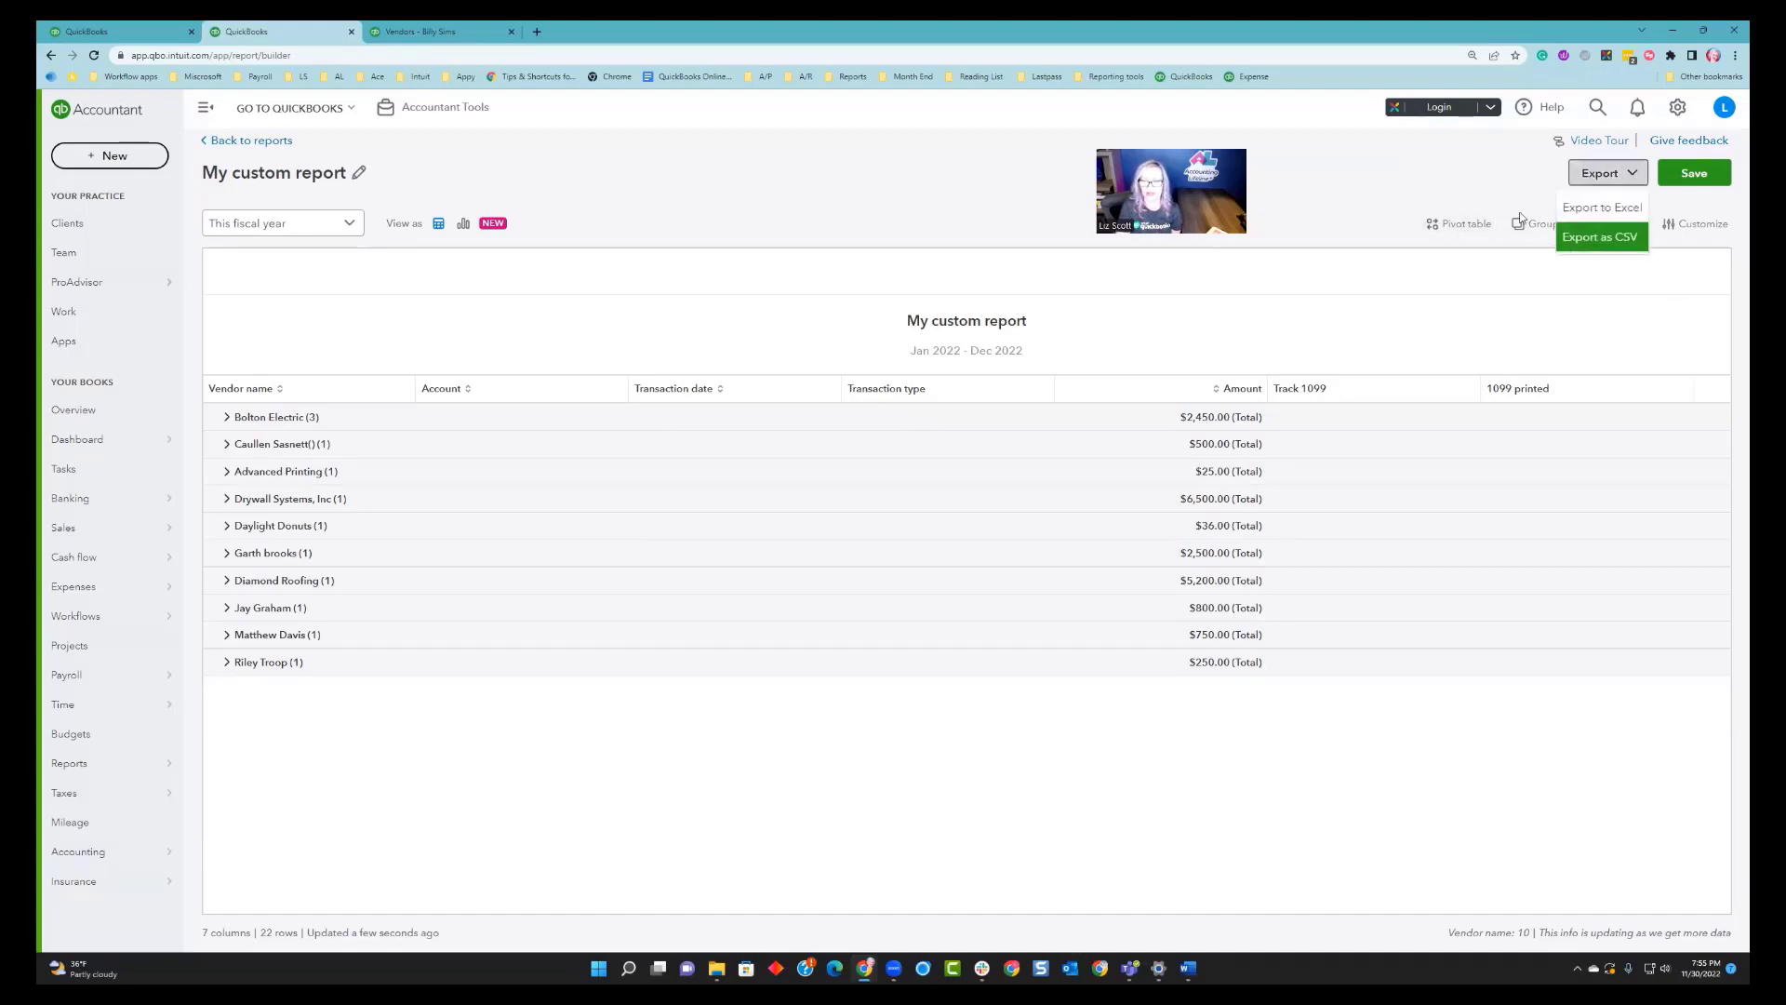
{"action": "left_click", "coordinate": [1458, 223]}
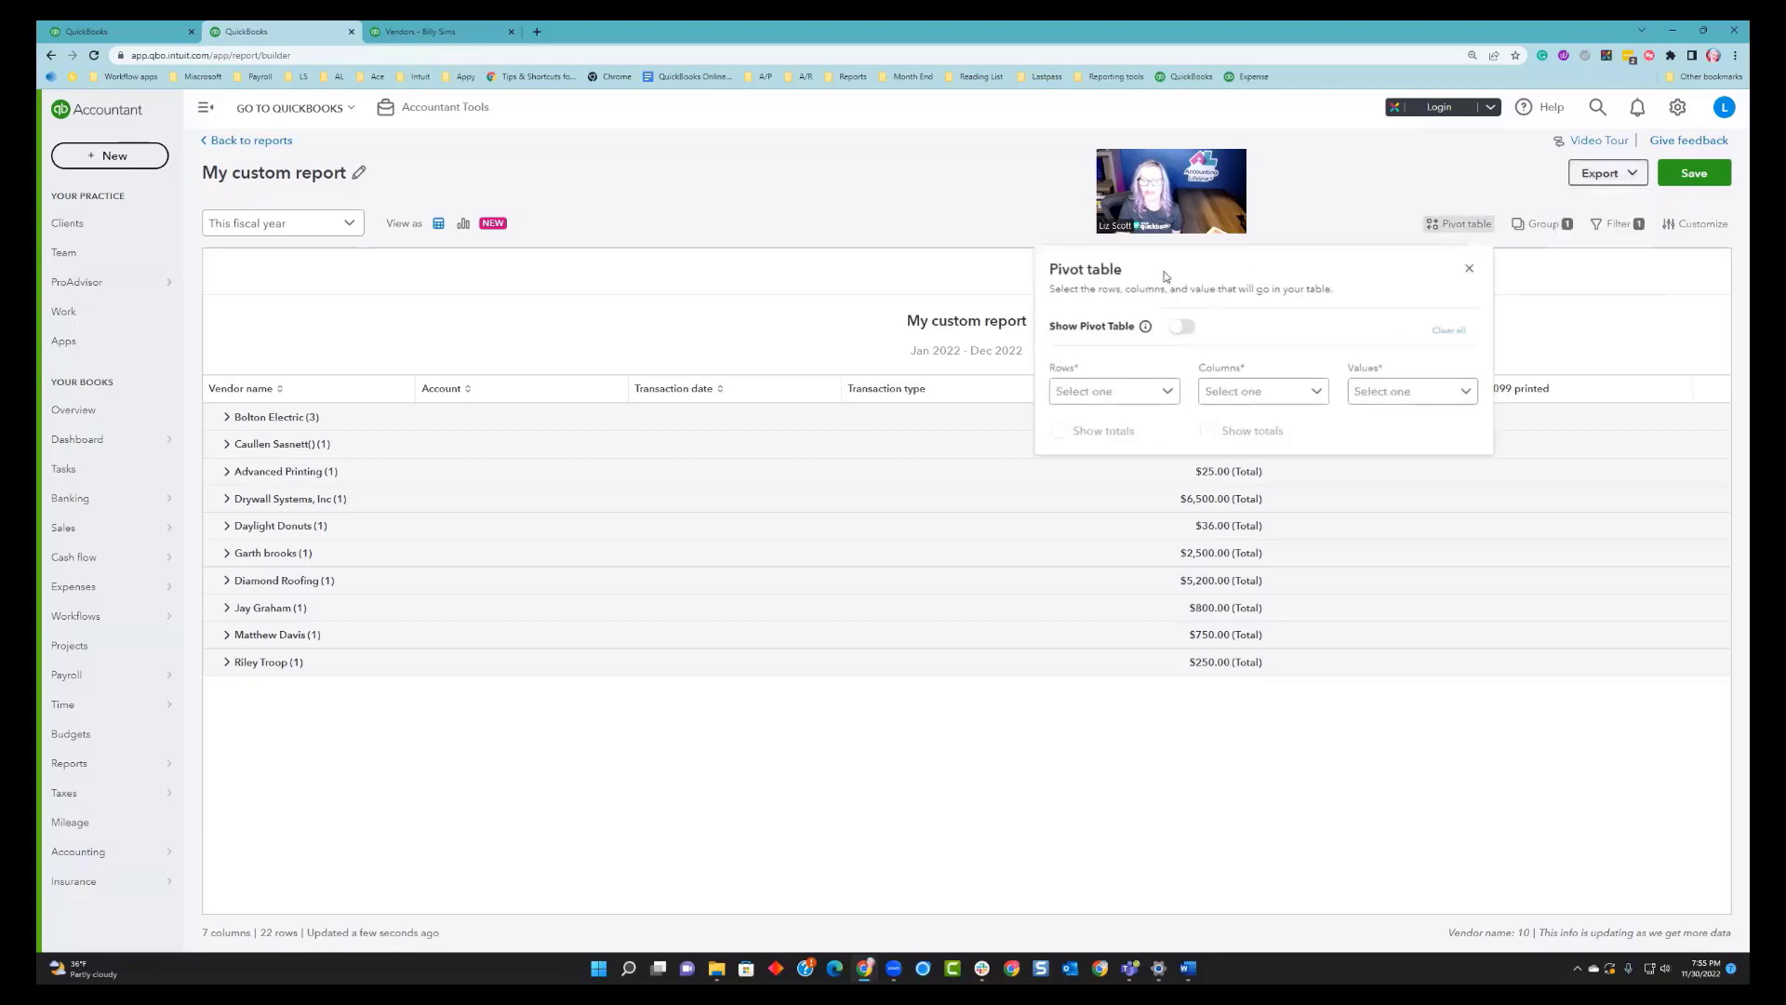
{"action": "left_click", "coordinate": [1158, 395]}
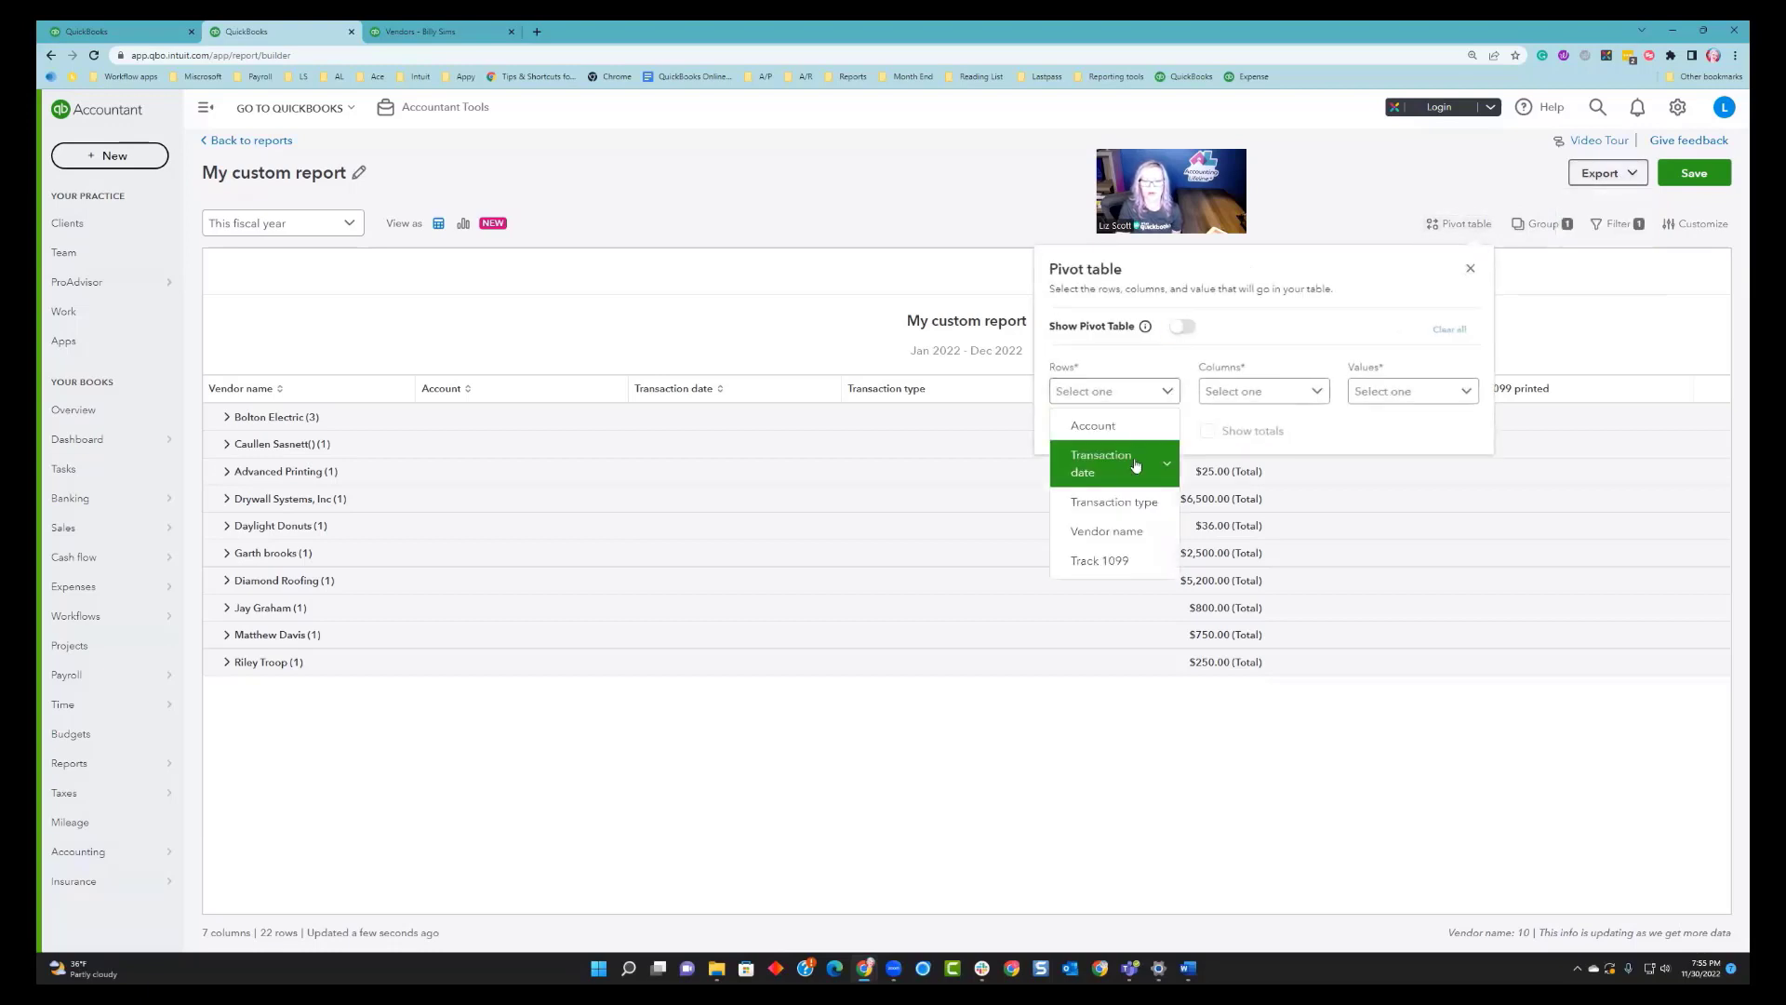
{"action": "left_click", "coordinate": [1128, 532]}
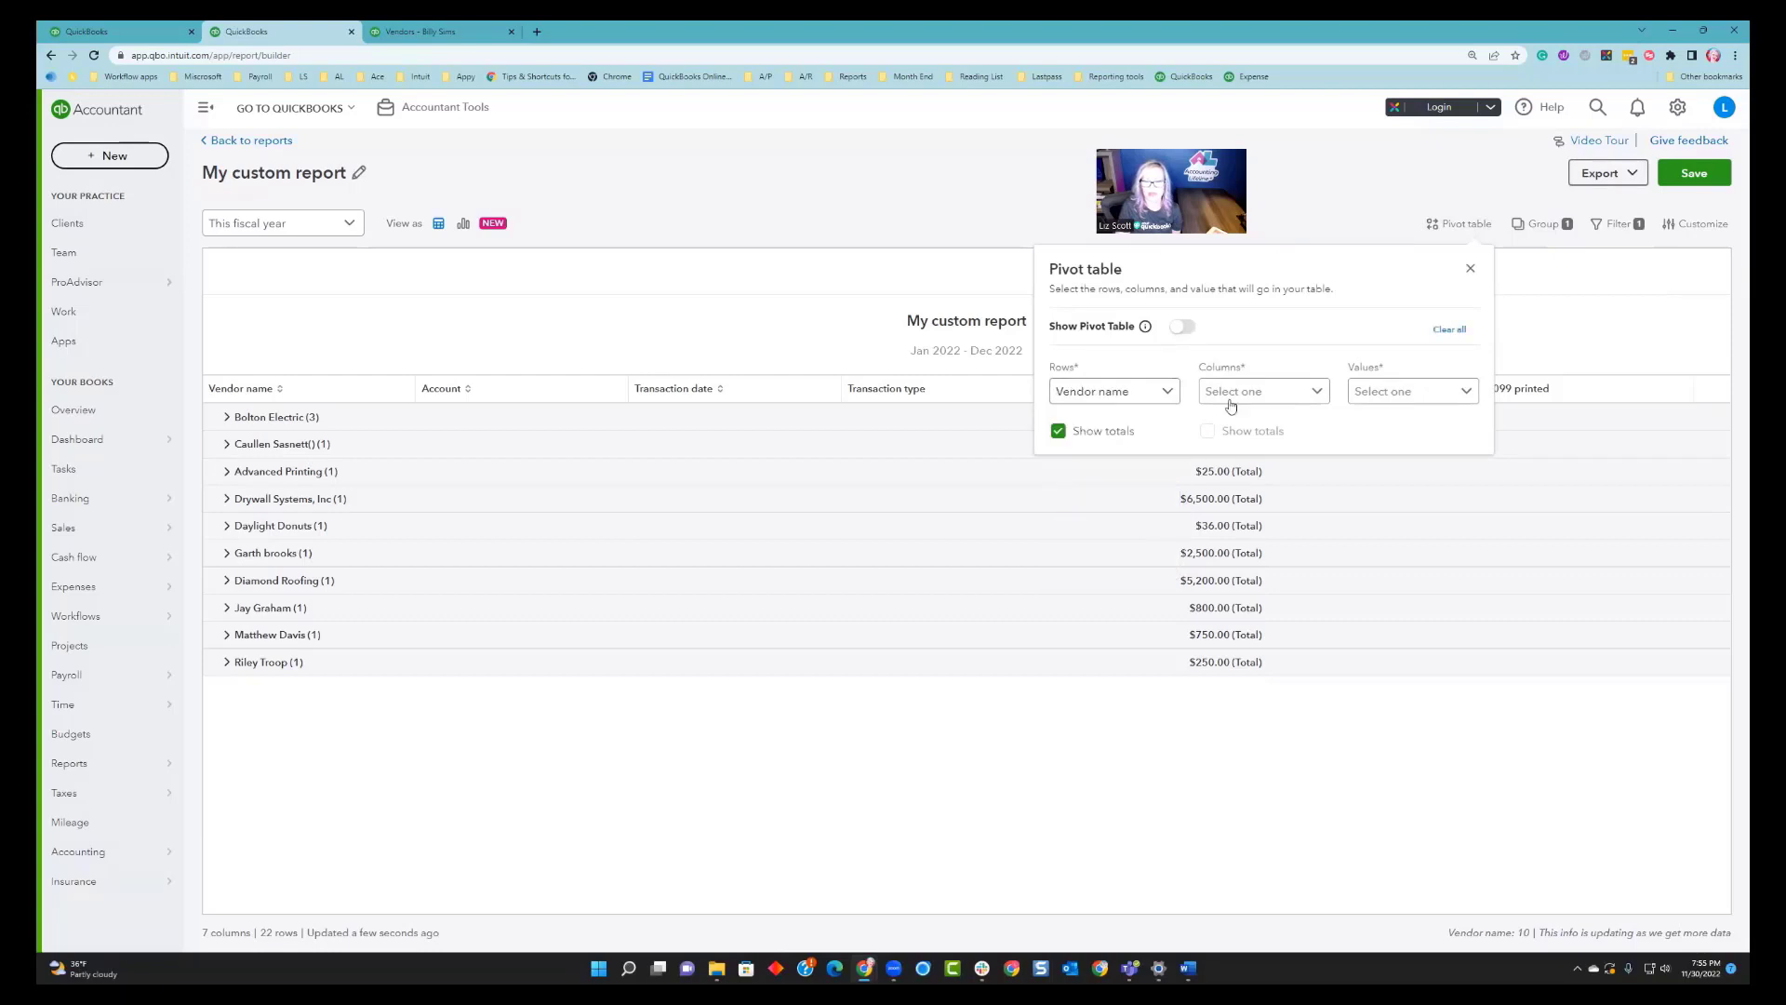
{"action": "left_click", "coordinate": [1227, 394]}
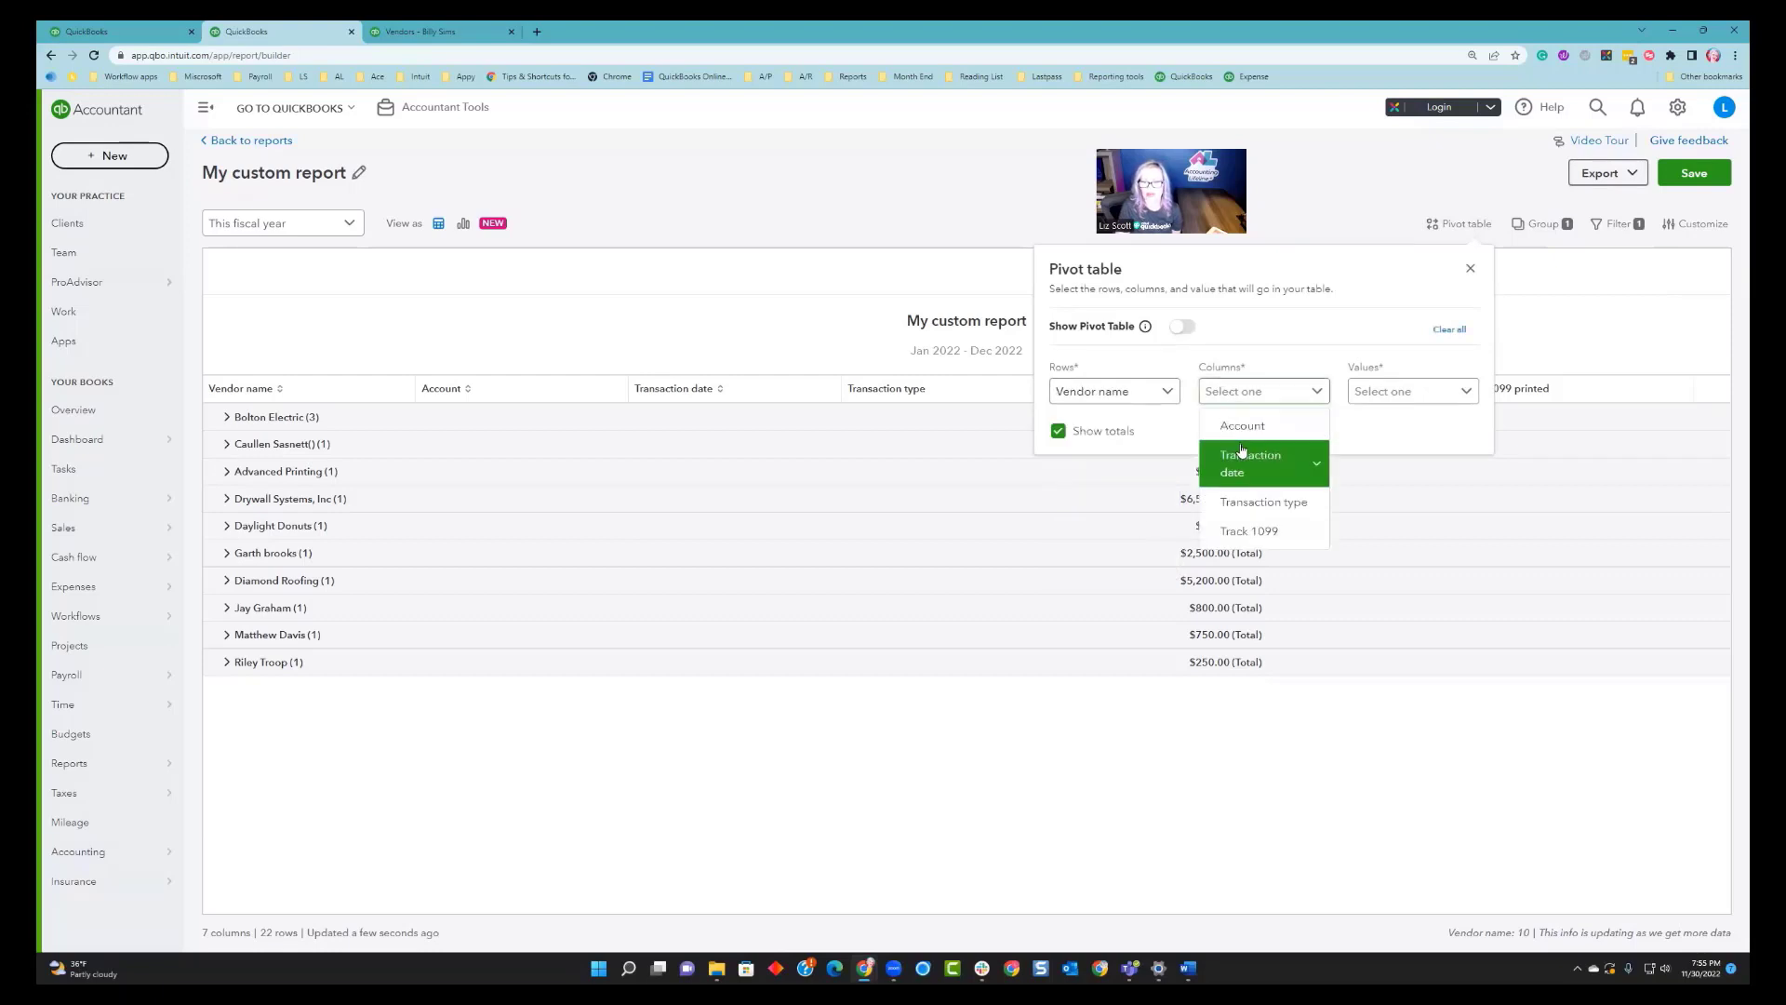
{"action": "left_click", "coordinate": [1265, 428]}
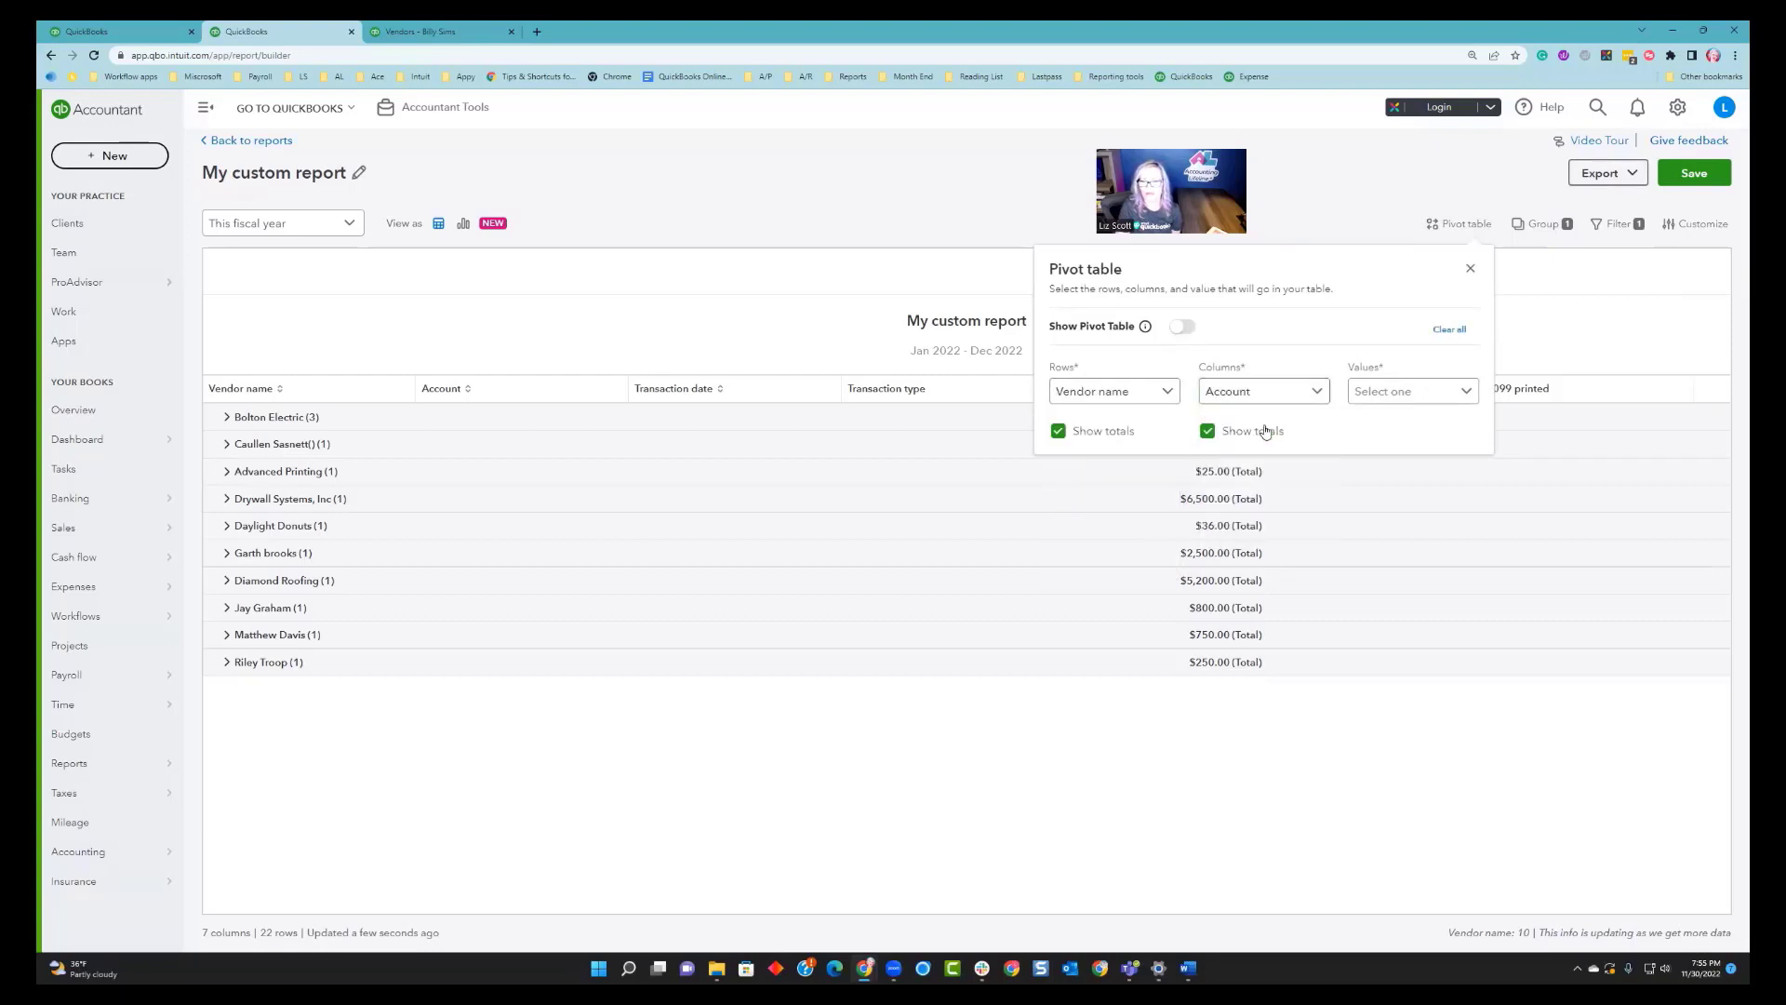
{"action": "left_click", "coordinate": [1392, 394]}
{"action": "left_click", "coordinate": [1386, 425]}
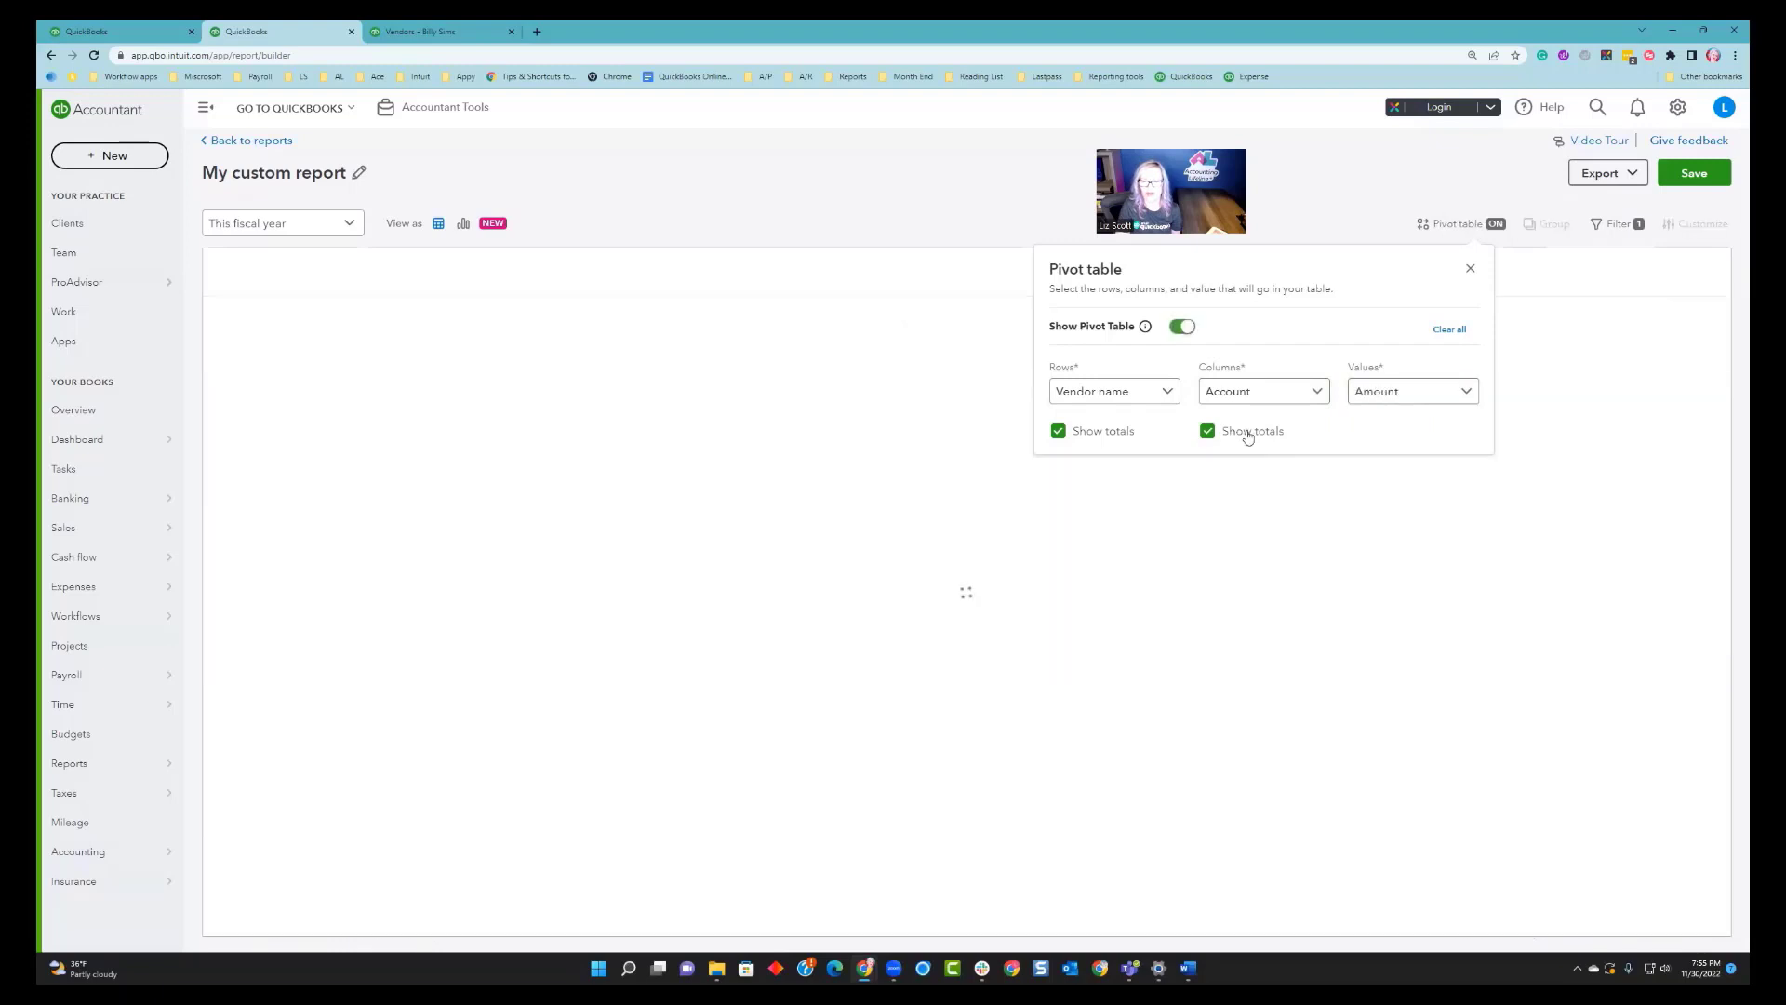
{"action": "left_click", "coordinate": [1470, 268]}
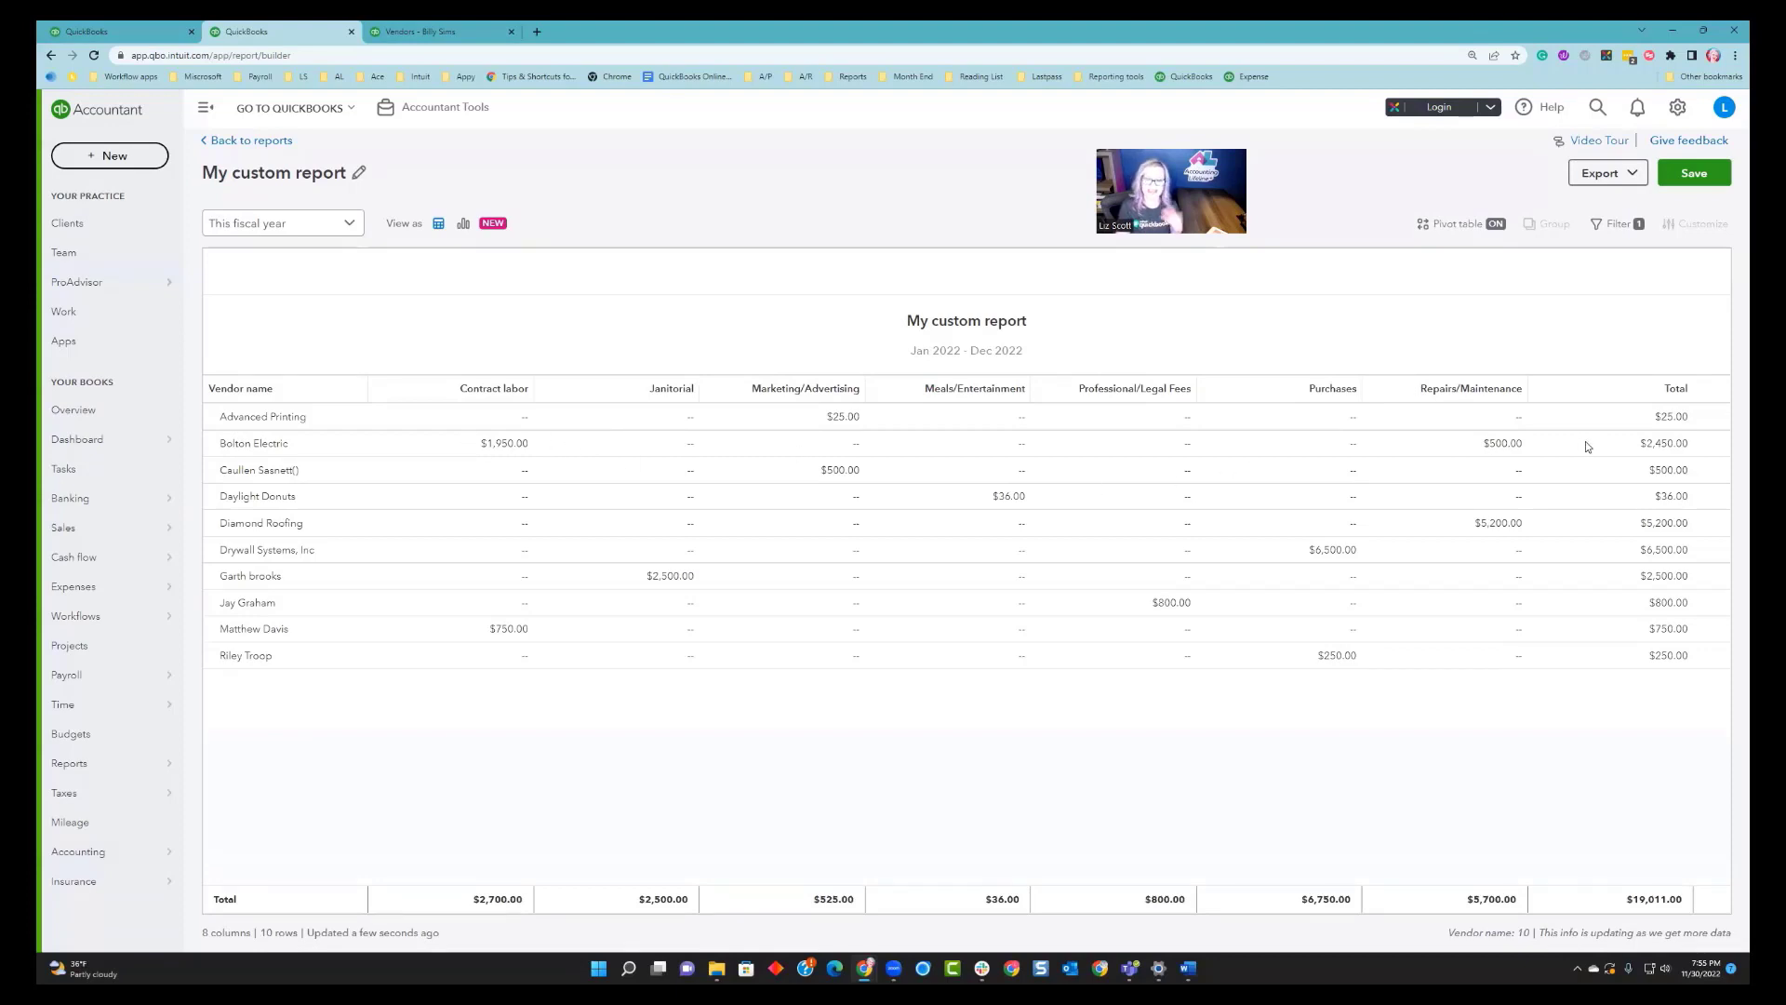
{"action": "left_click", "coordinate": [1619, 174]}
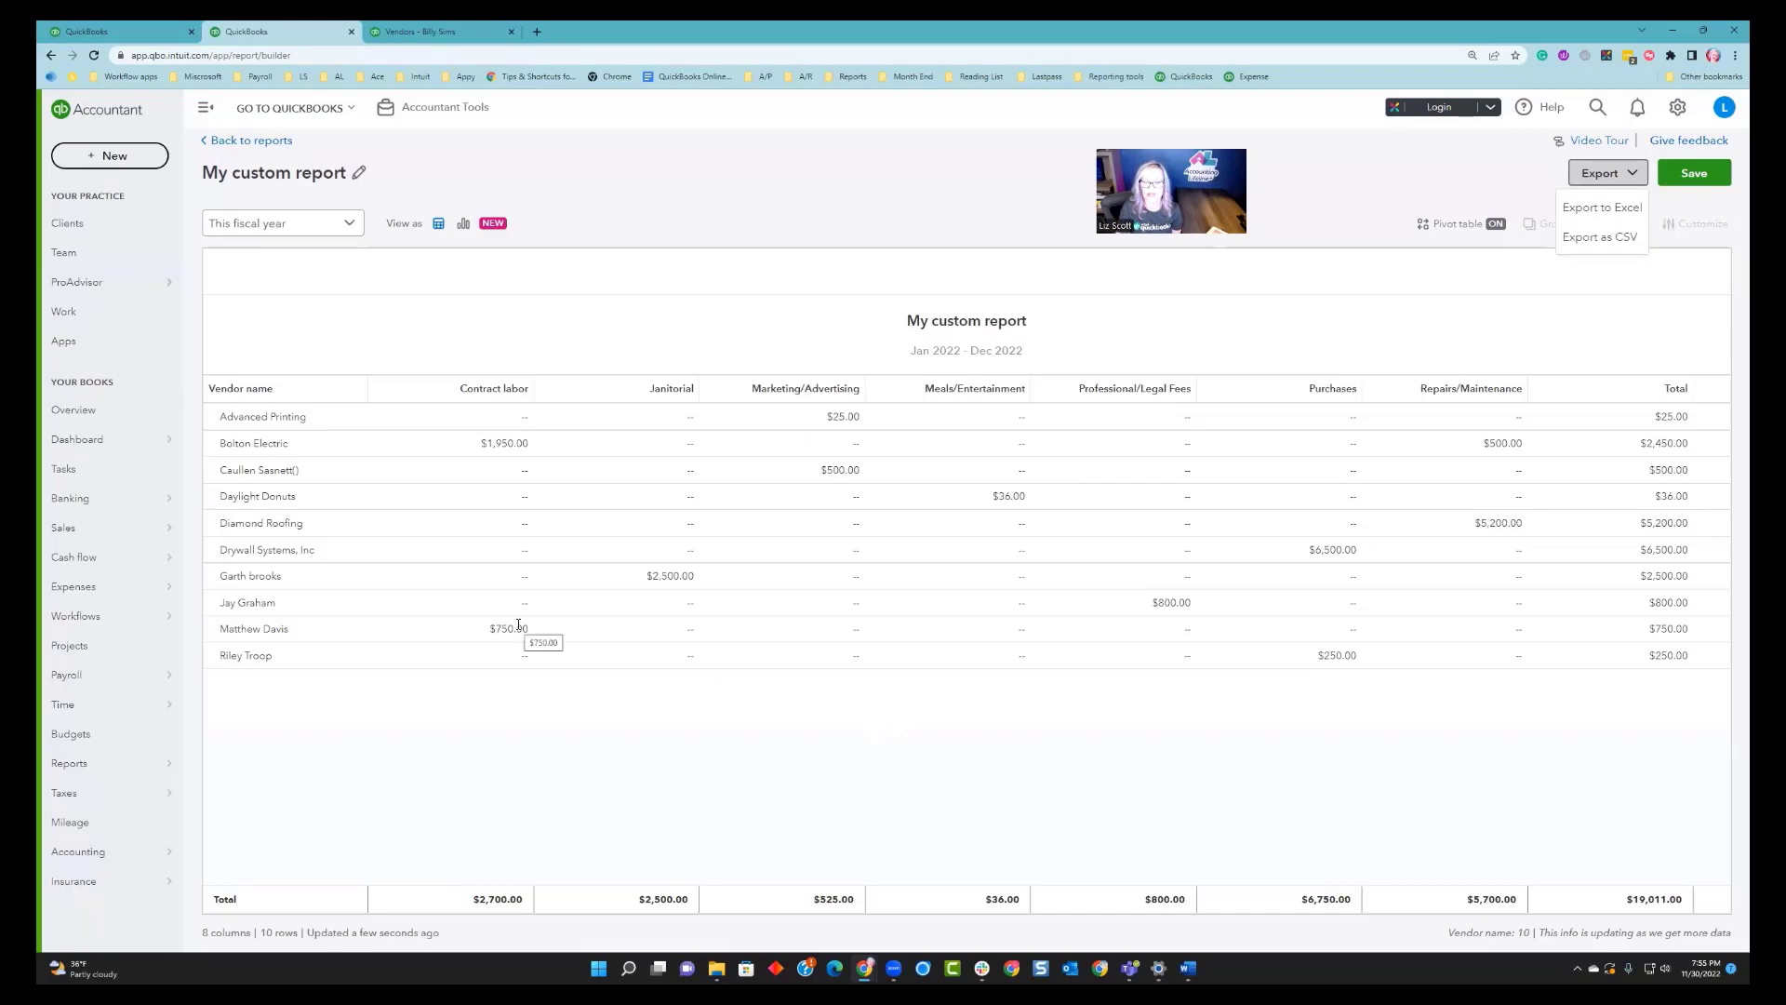
{"action": "left_click", "coordinate": [1350, 212]}
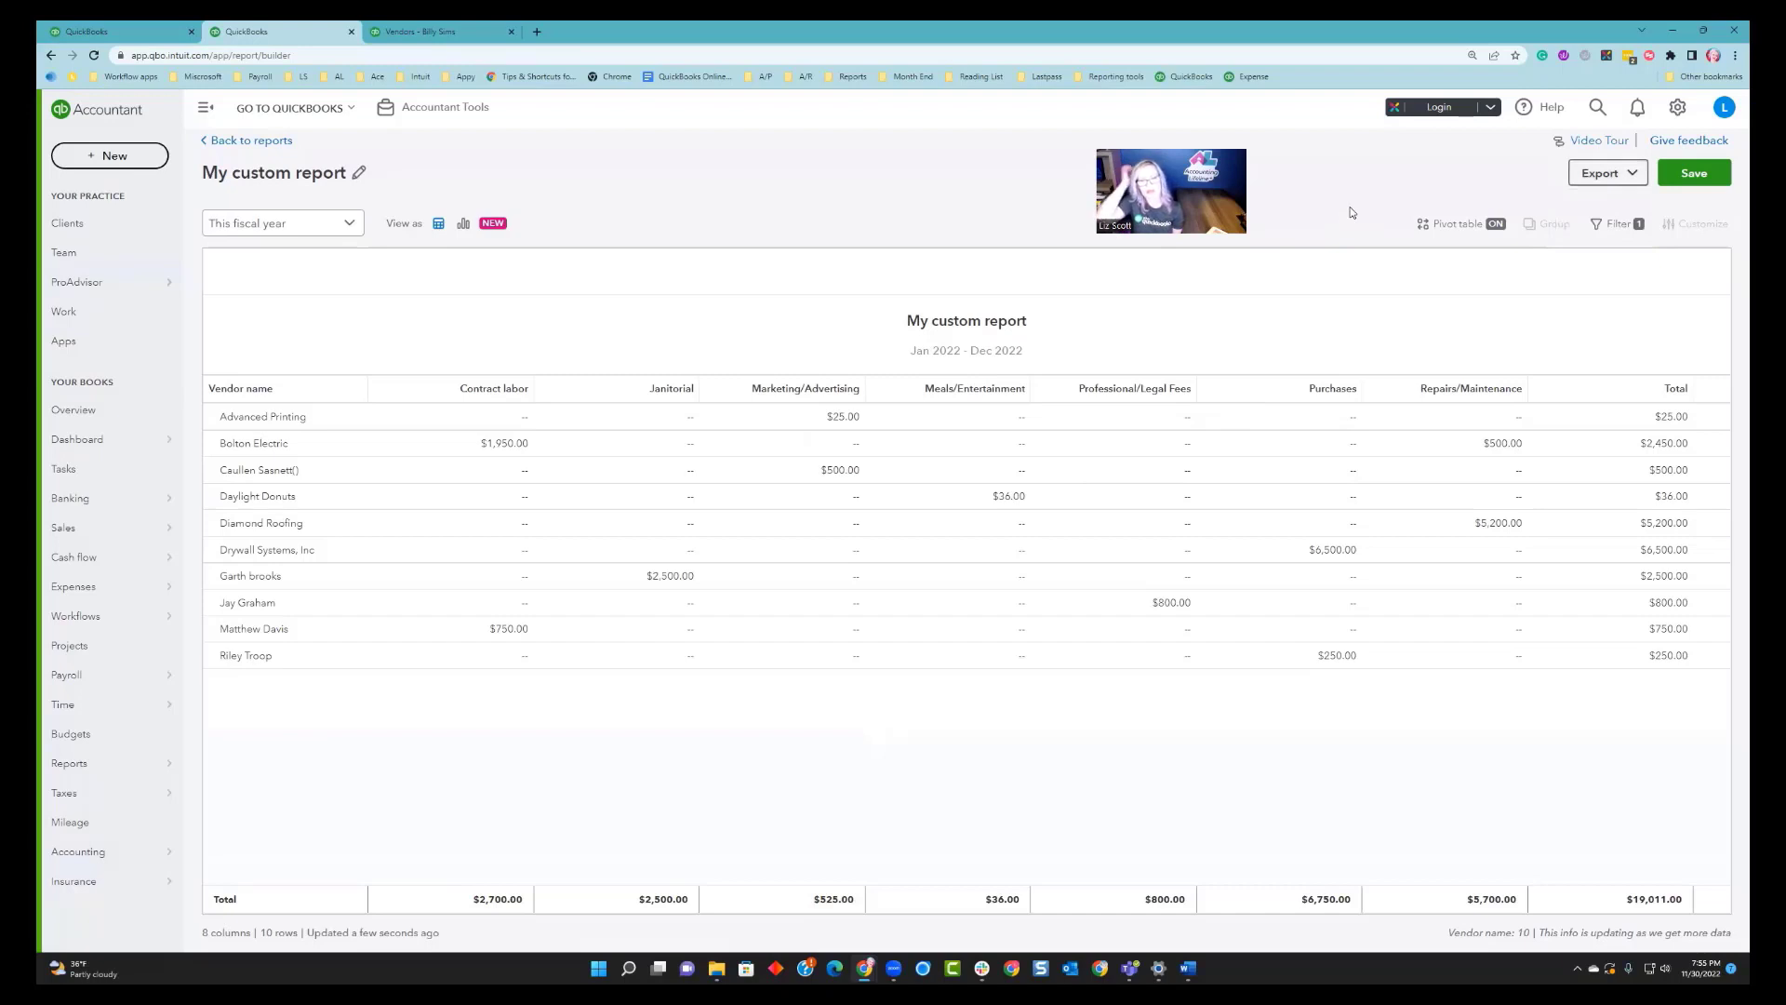